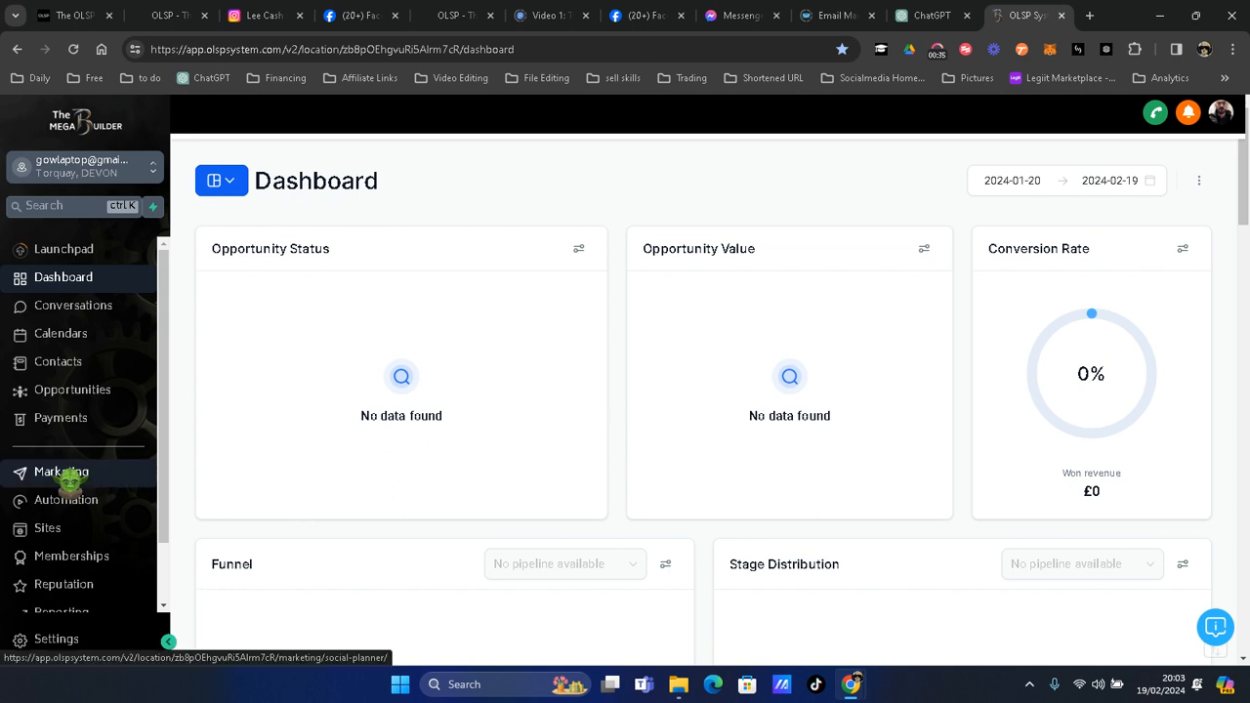
- Open the marketing social planner and review its account stats and recent posts
click(65, 473)
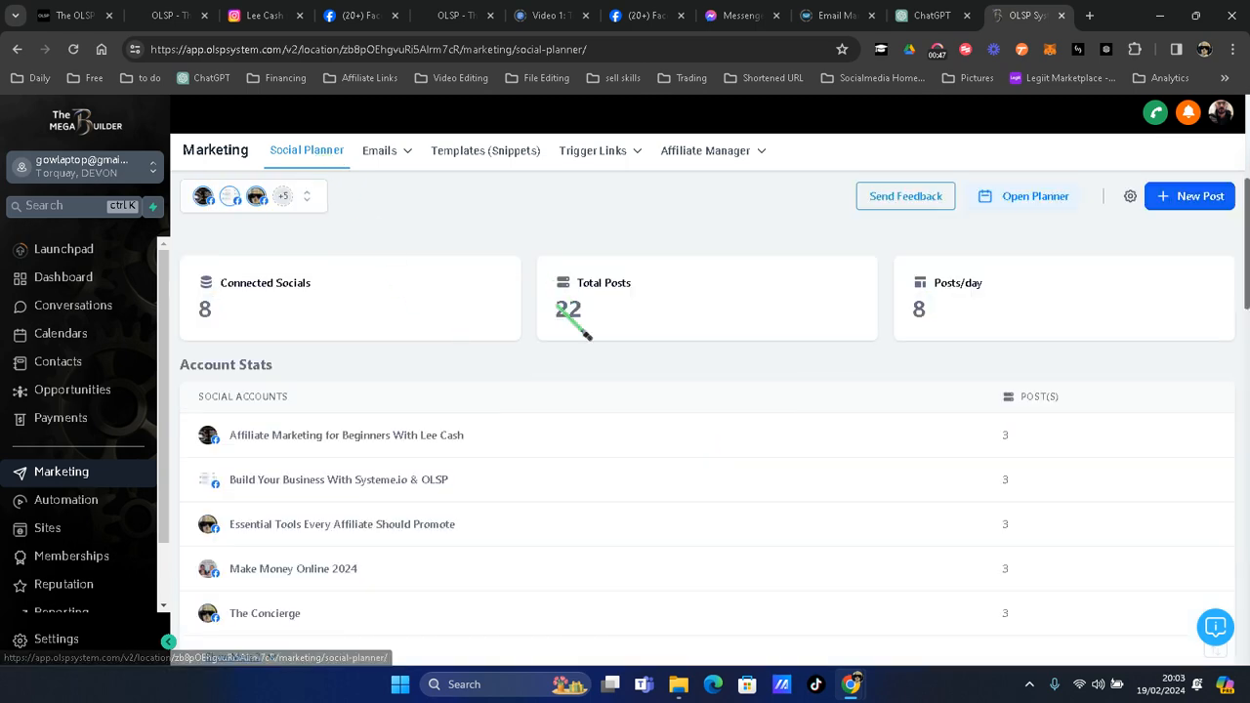
scroll(600, 306, down, 6)
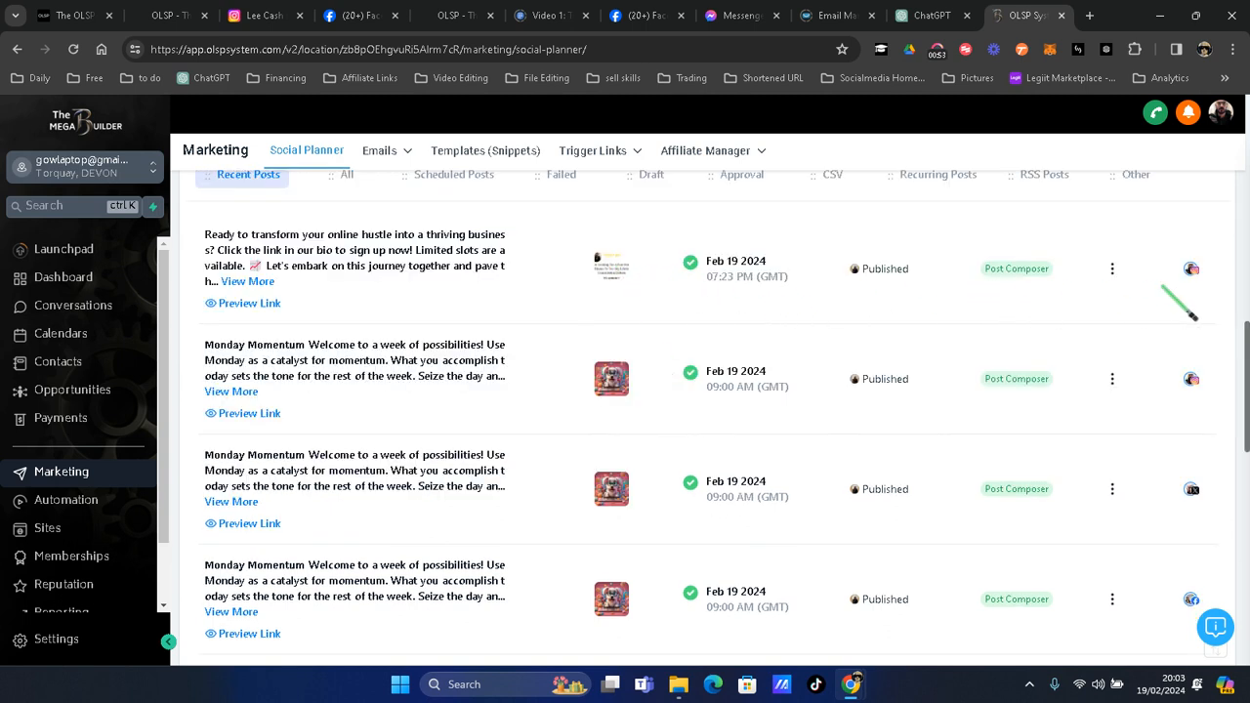
scroll(859, 342, up, 2)
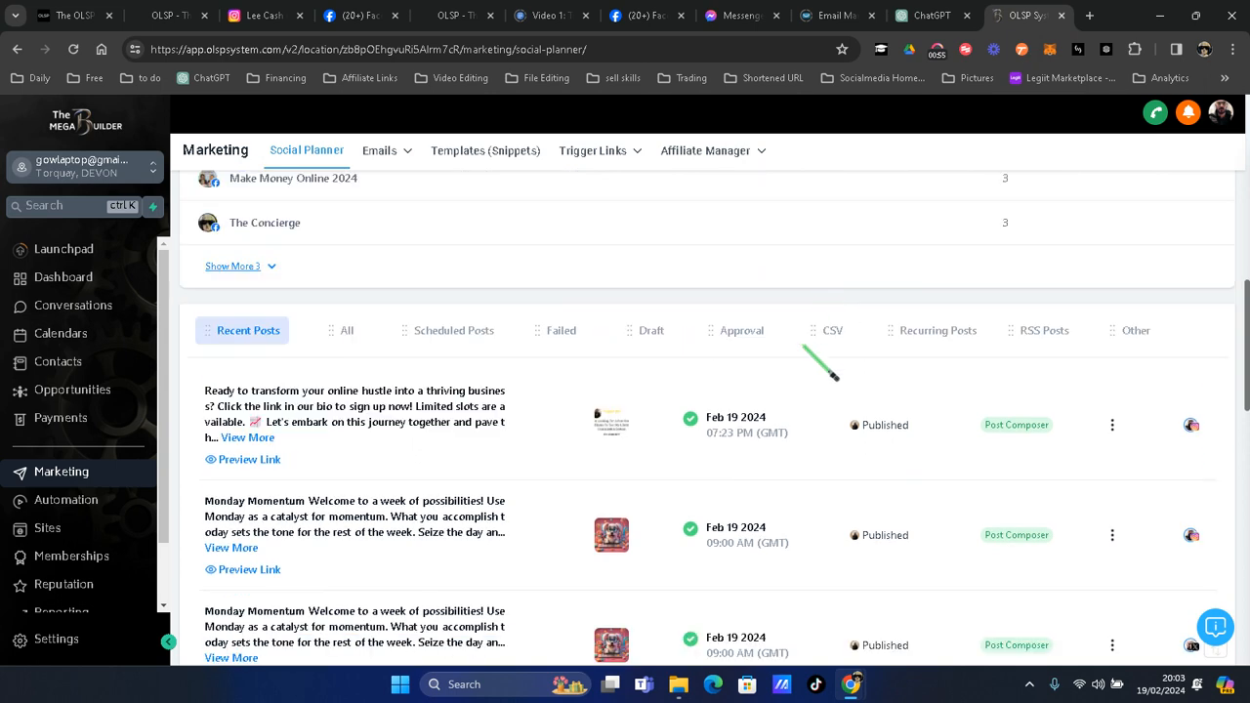
scroll(821, 367, up, 5)
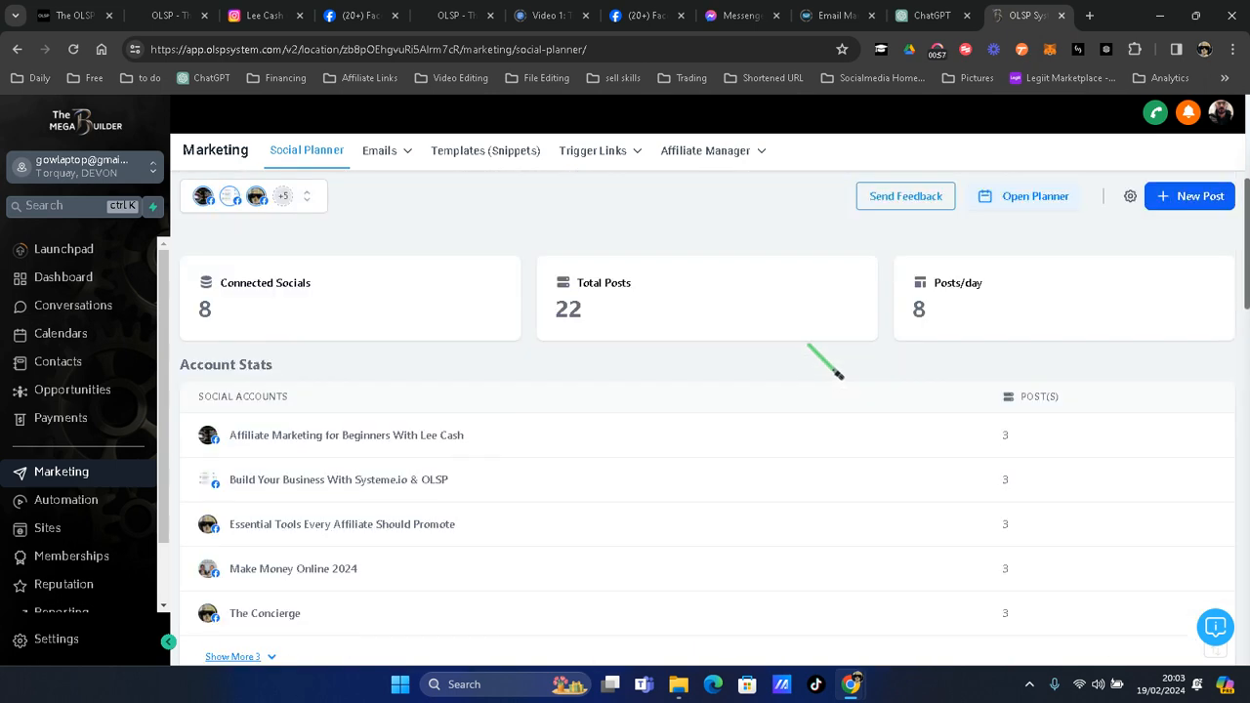
- Open the planner calendar and start a new social post on 20 February 2024
click(1006, 200)
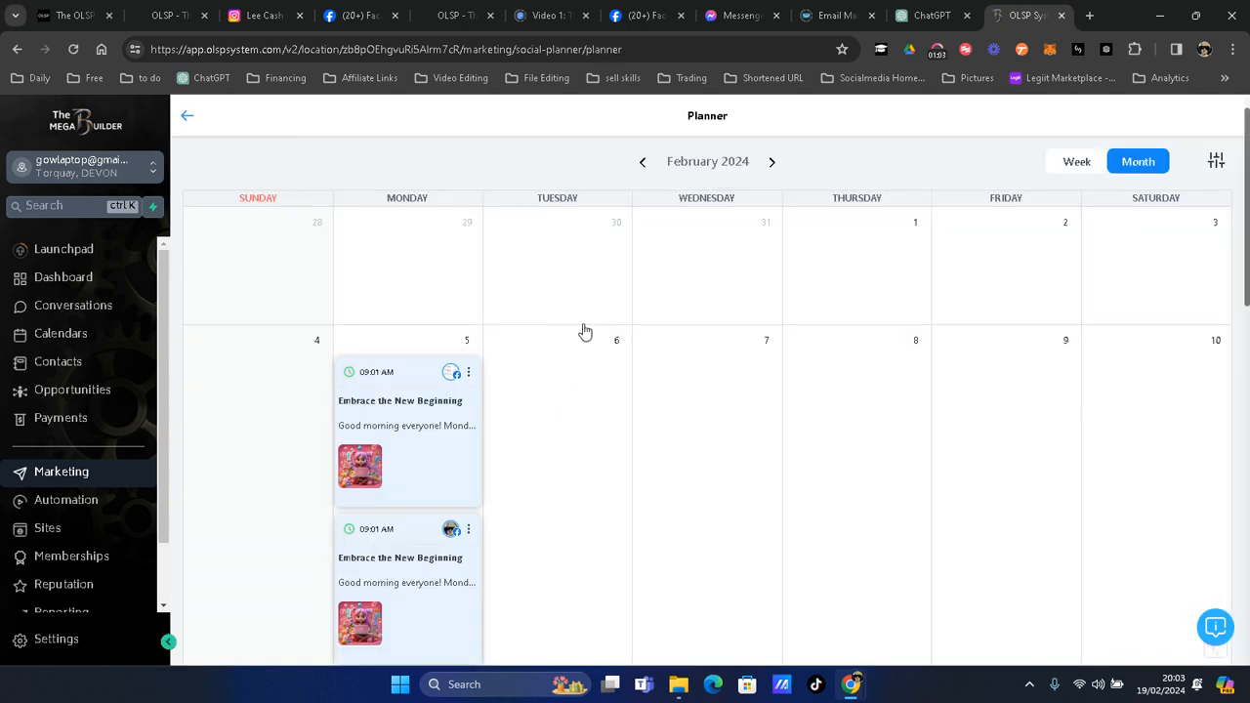
scroll(577, 340, down, 5)
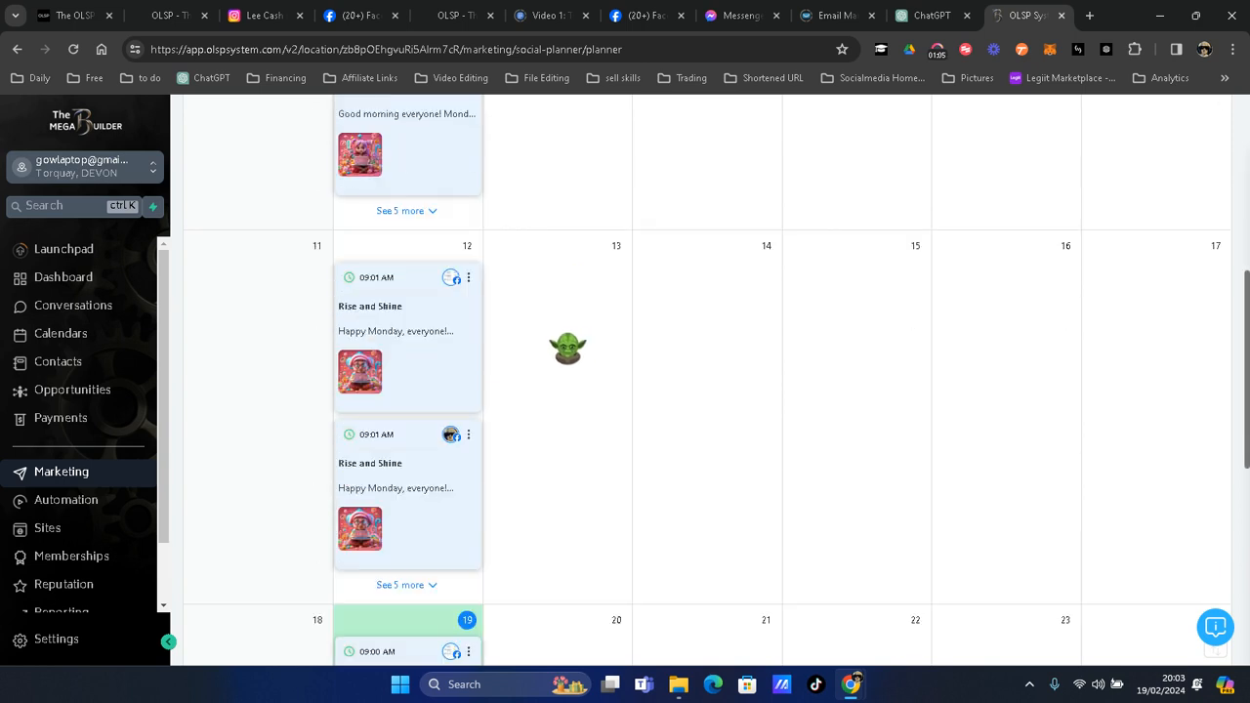
scroll(564, 331, down, 1)
scroll(565, 331, down, 3)
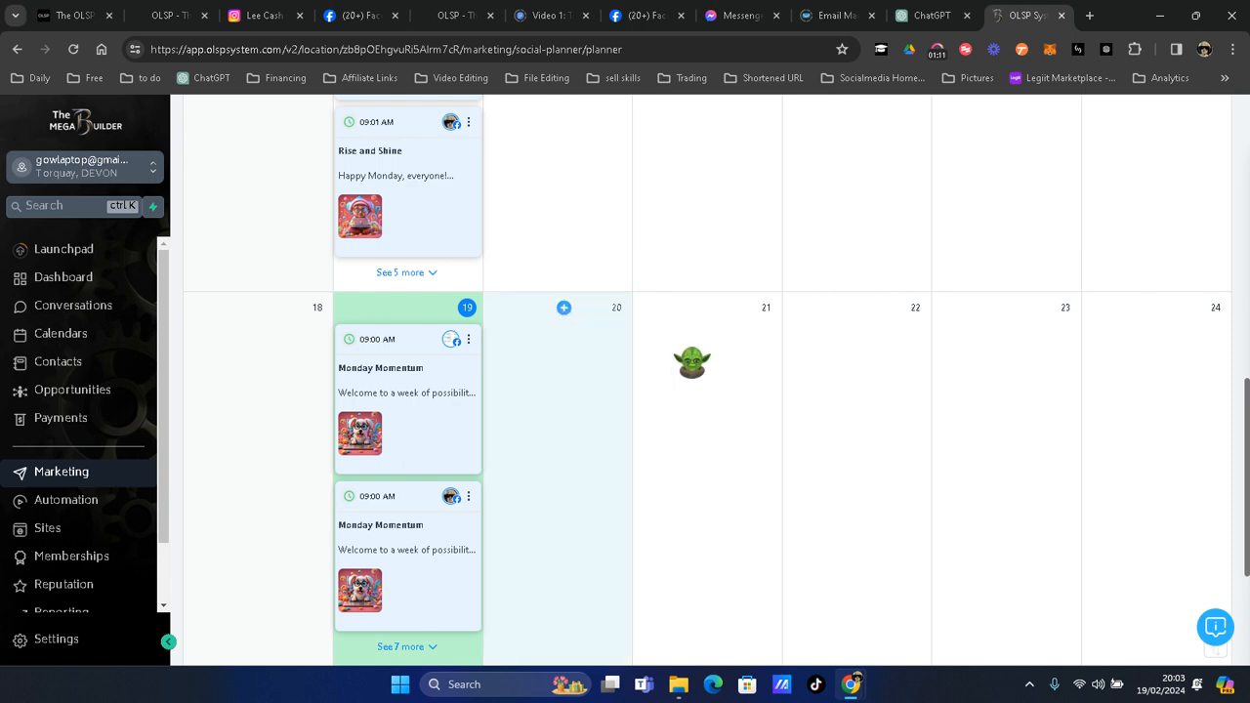
click(566, 309)
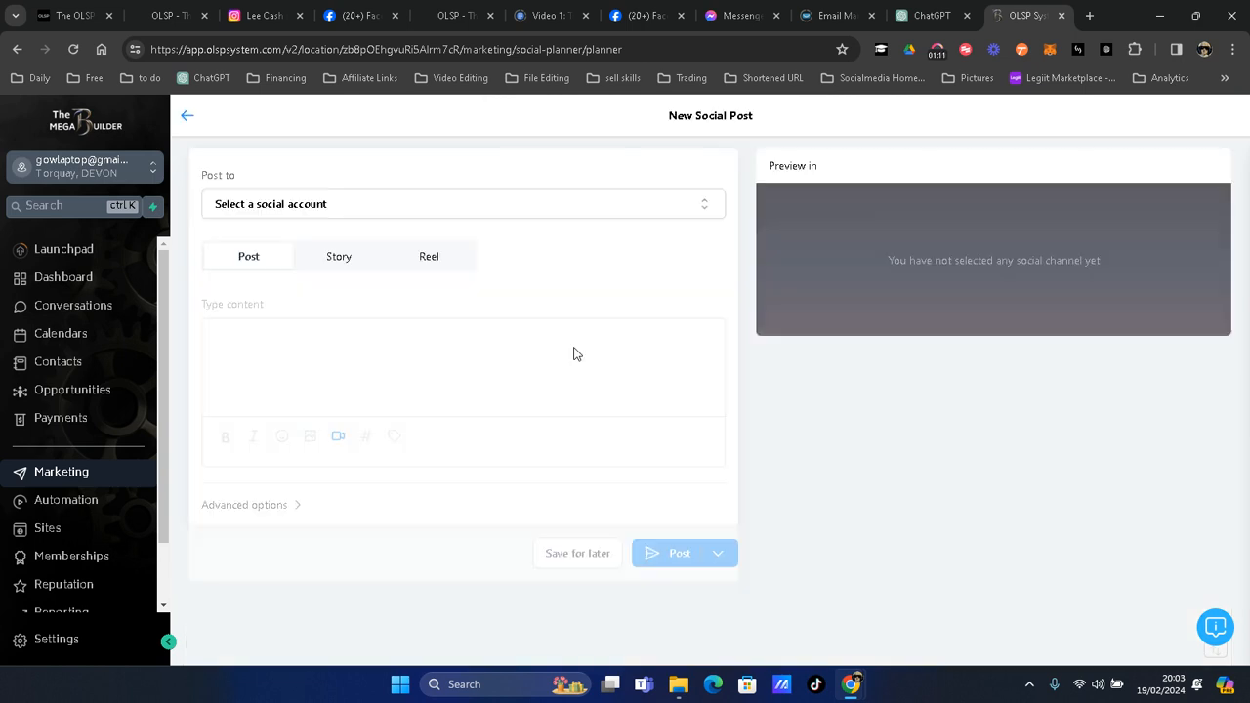
- Select the workfromhomebasedbusiness Instagram account as the post's destination and set the post type to Reel
click(600, 203)
scroll(262, 450, down, 1)
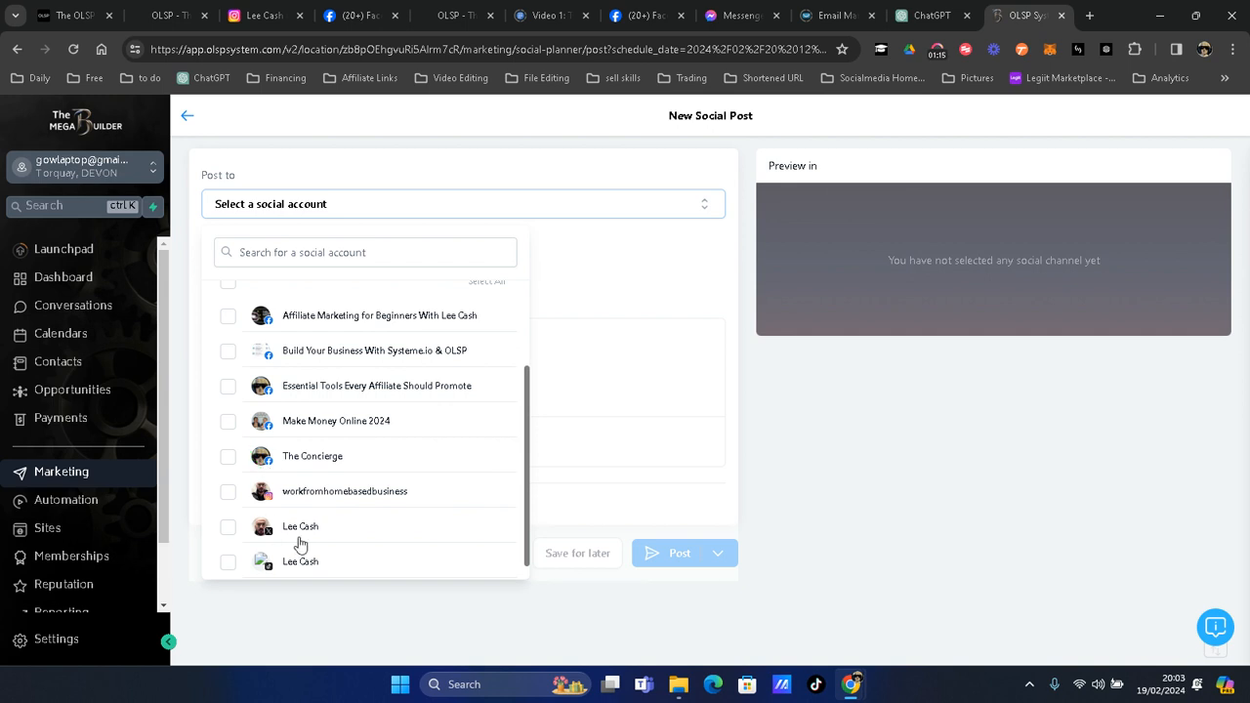
click(227, 491)
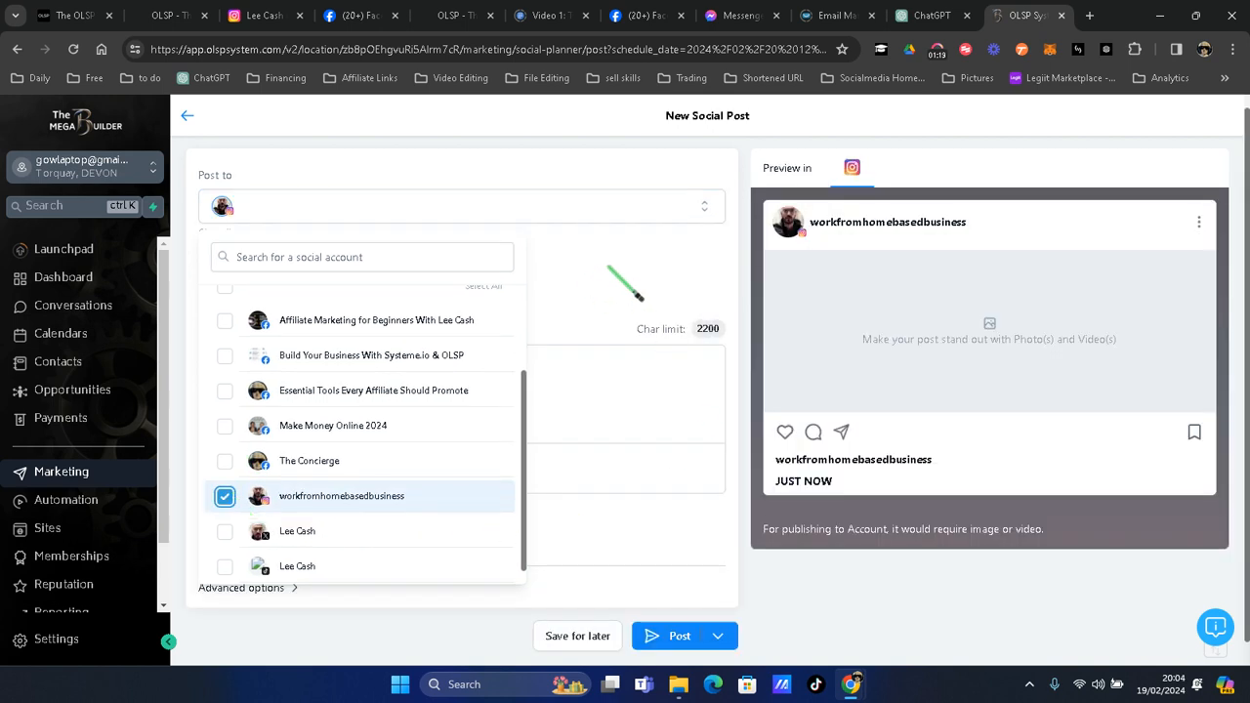
click(590, 294)
click(426, 282)
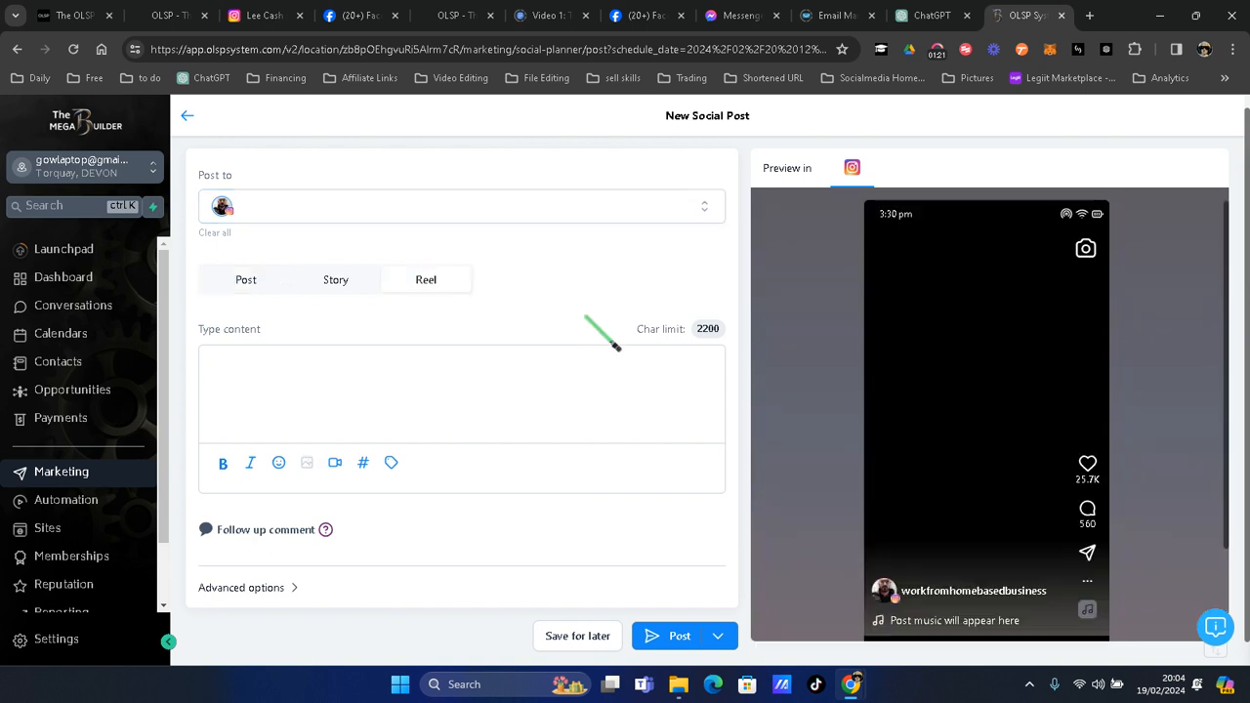
- Paste the hashtags #AffiliateSuccess, #EarnWithMega7 and #AffiliateMarketingPro into the post content and add an empty line above them
click(272, 383)
right_click(230, 359)
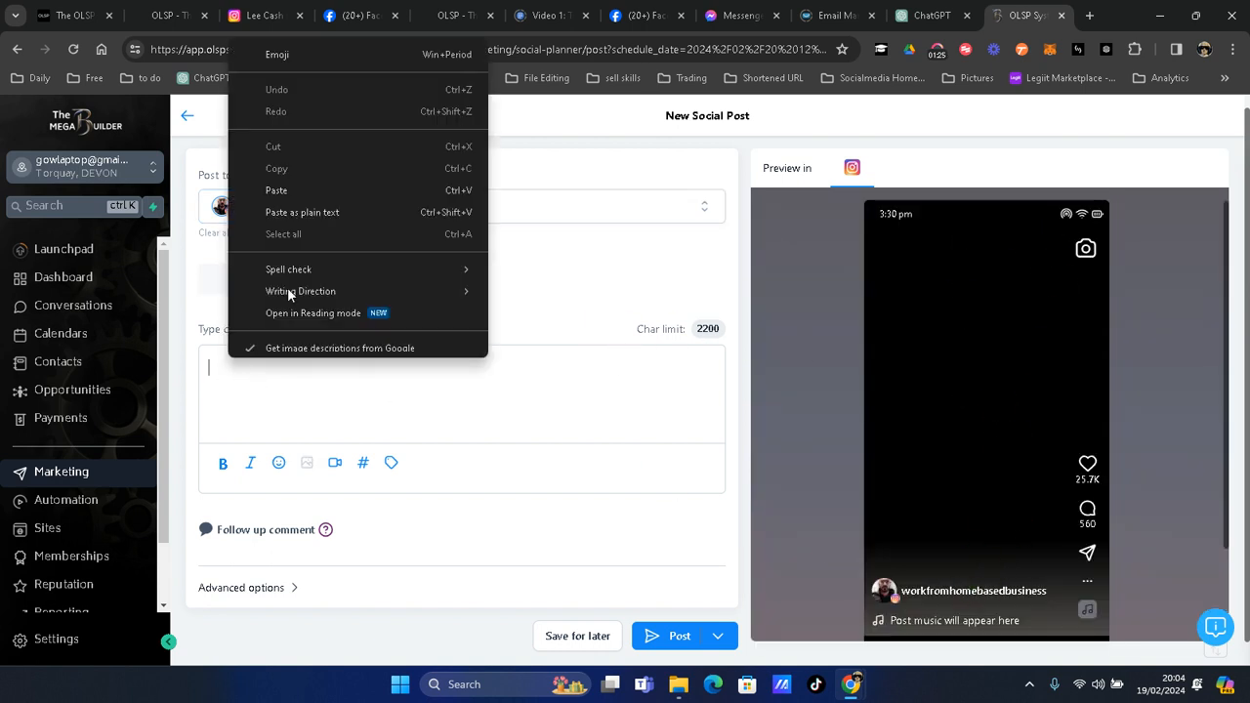
click(277, 204)
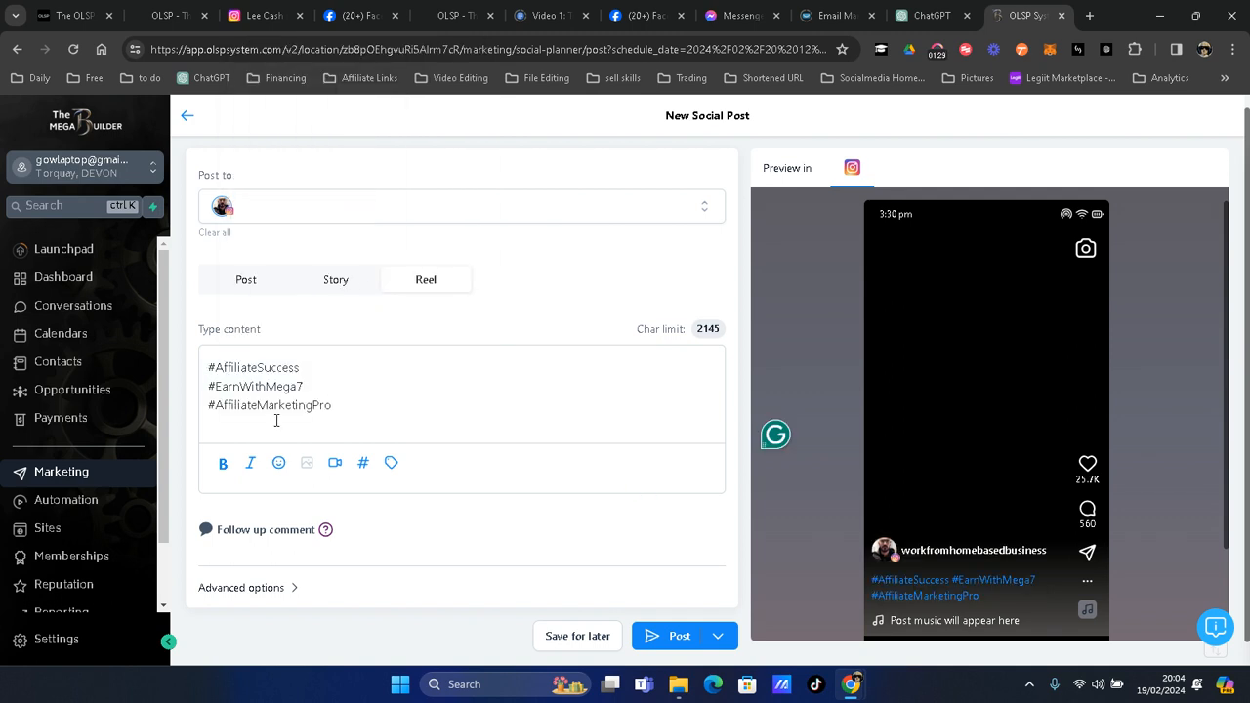
key(Return)
key(Up)
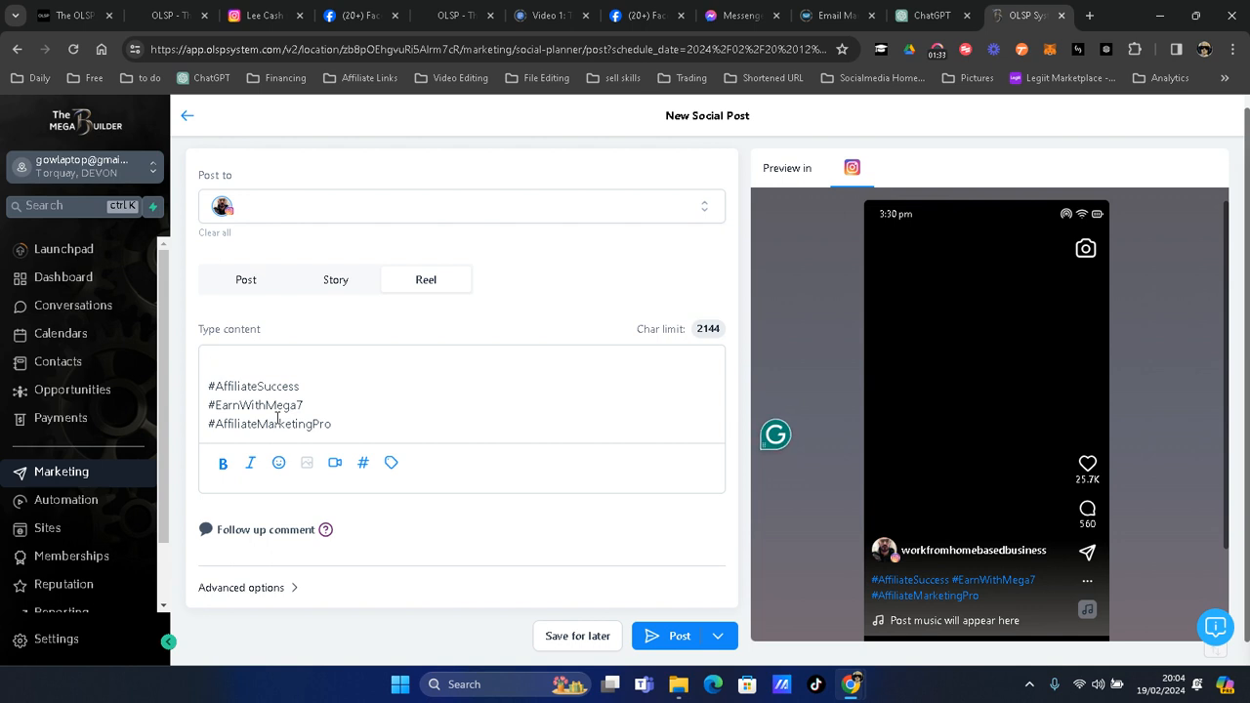
- Write the caption "1 Link 7 income streams $7 Learn marketing on facebook, Instagram, TikTok & You Tube" above the hashtags
text(1)
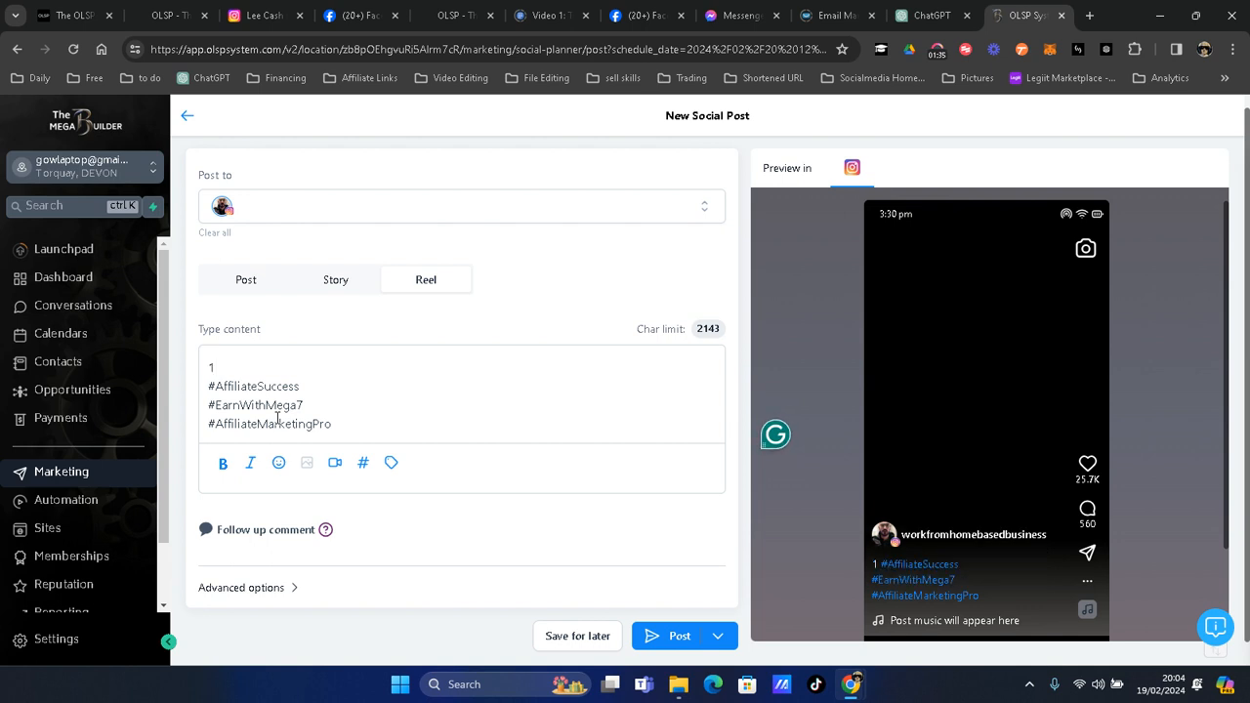
text( Link )
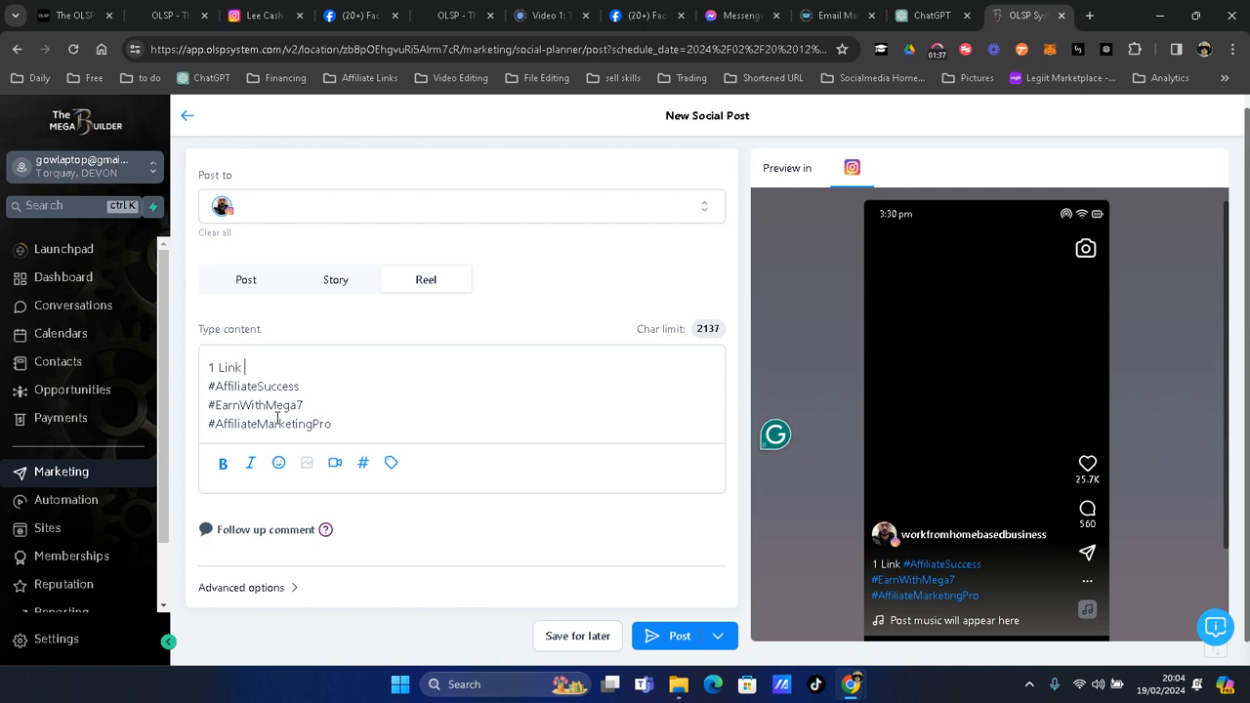
text(7 income streams)
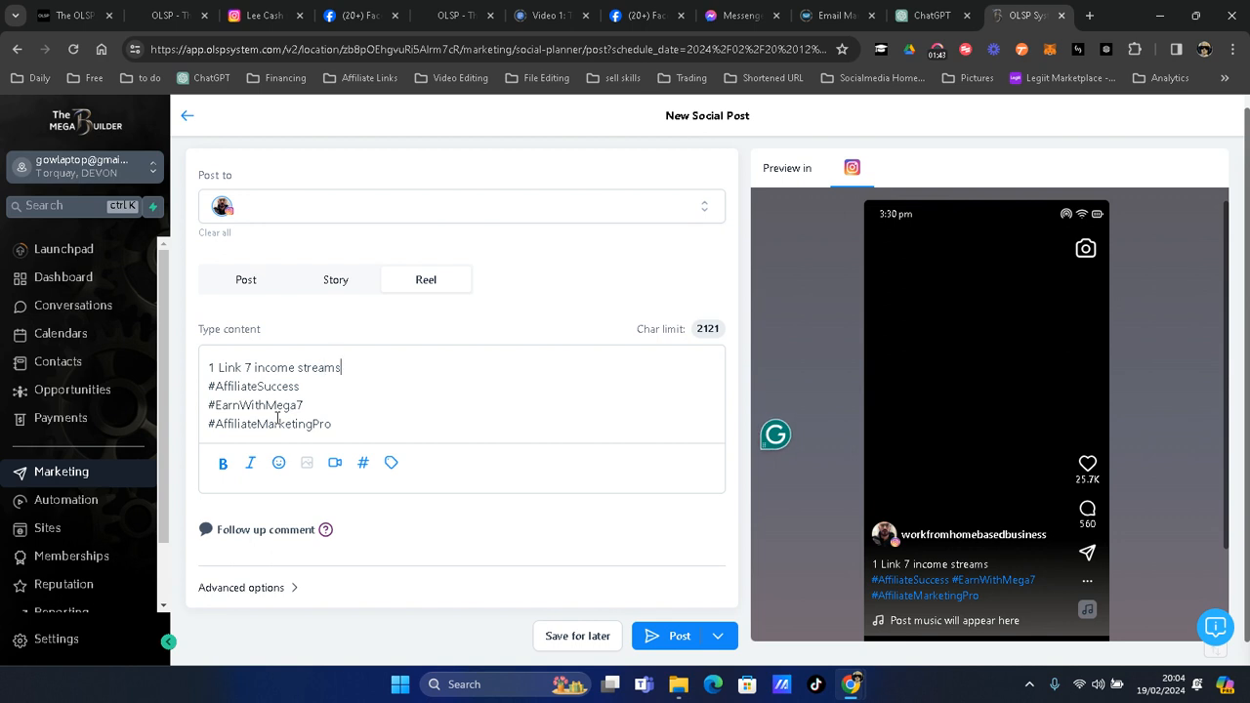
text( $7)
text(Learn market)
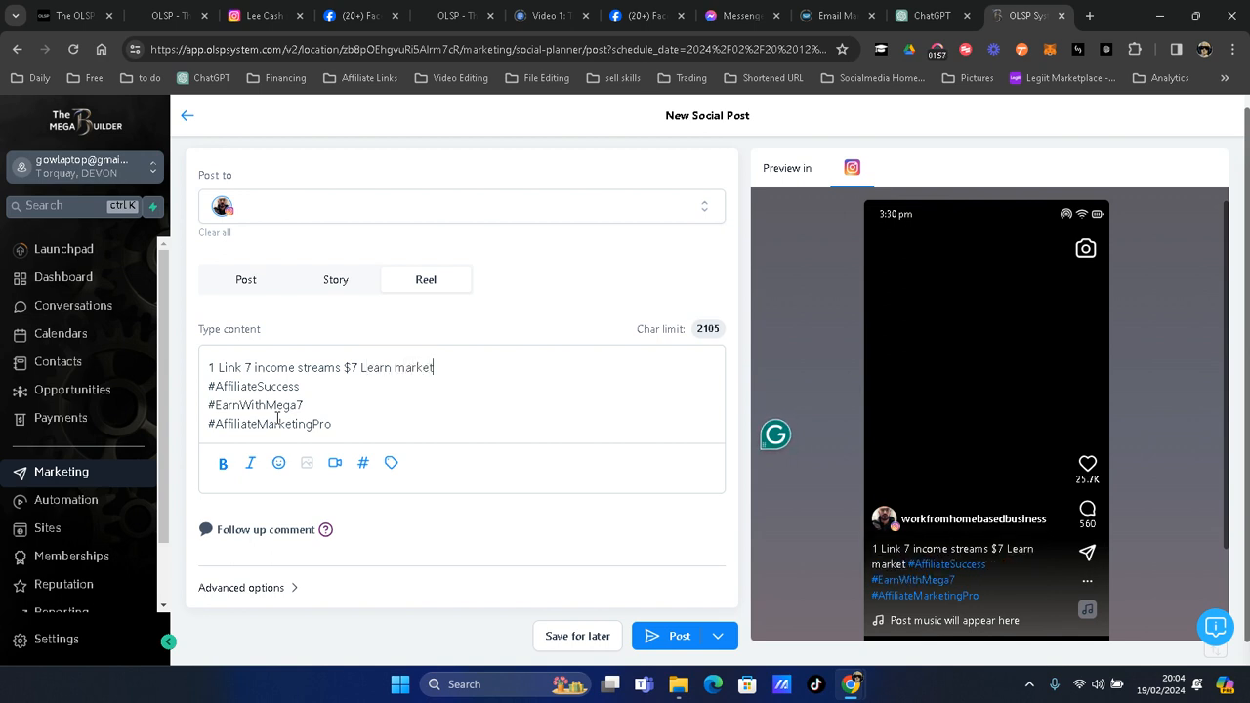
text(ing on)
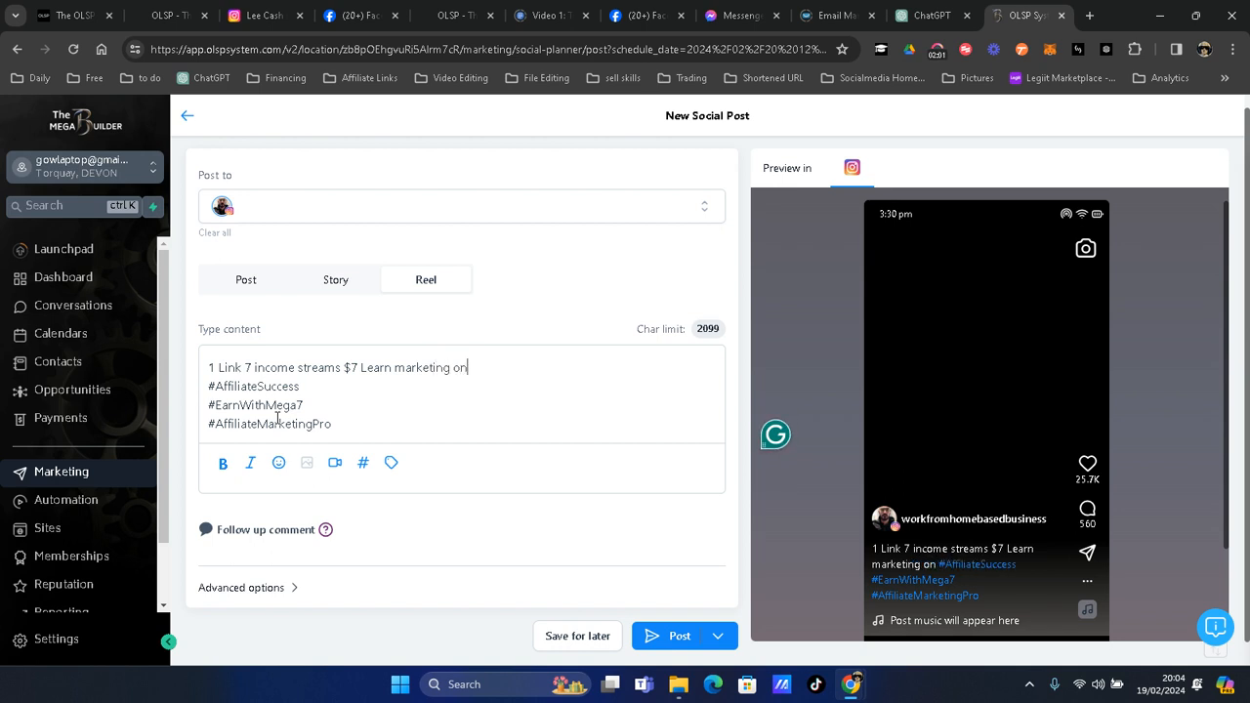
text( facebook )
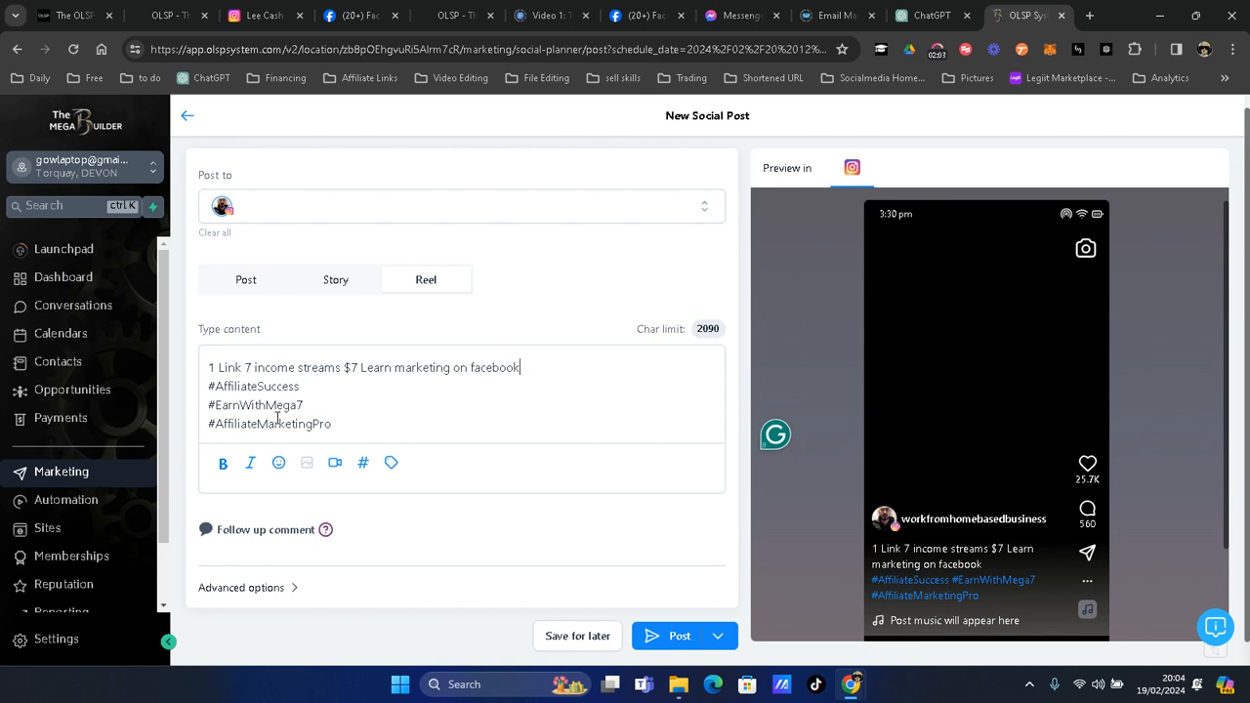
text(, Instagram)
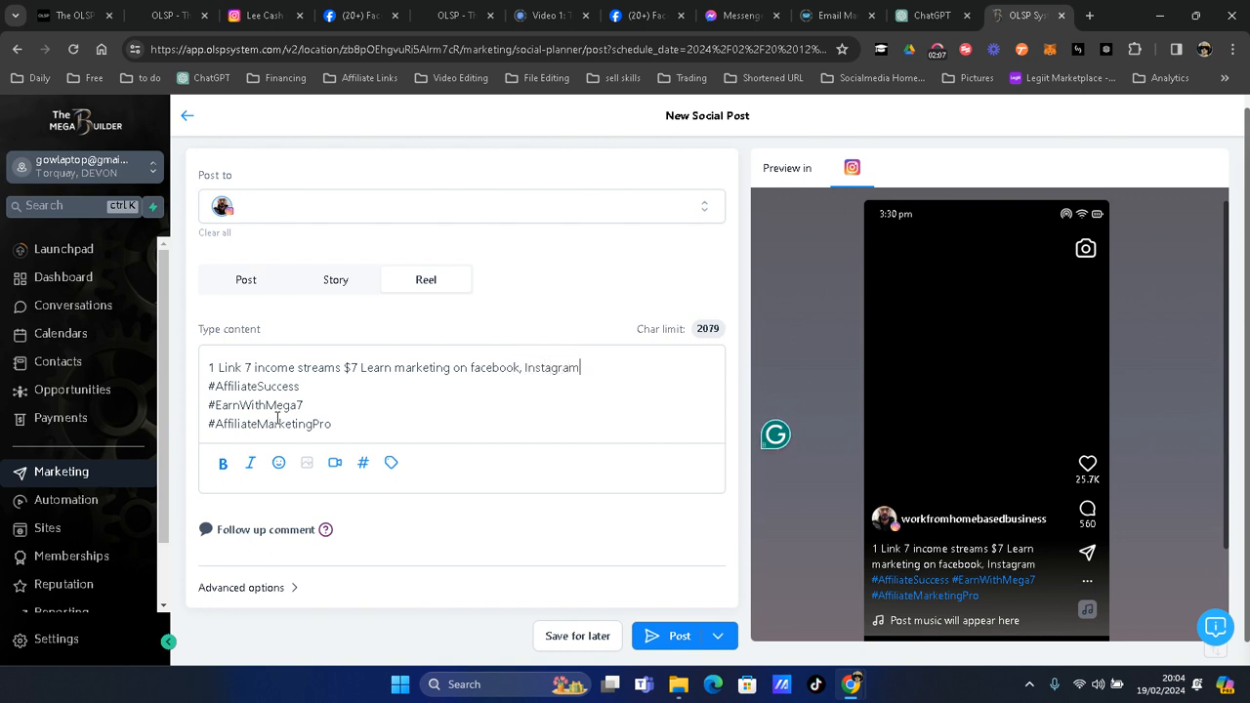
text(, Ti)
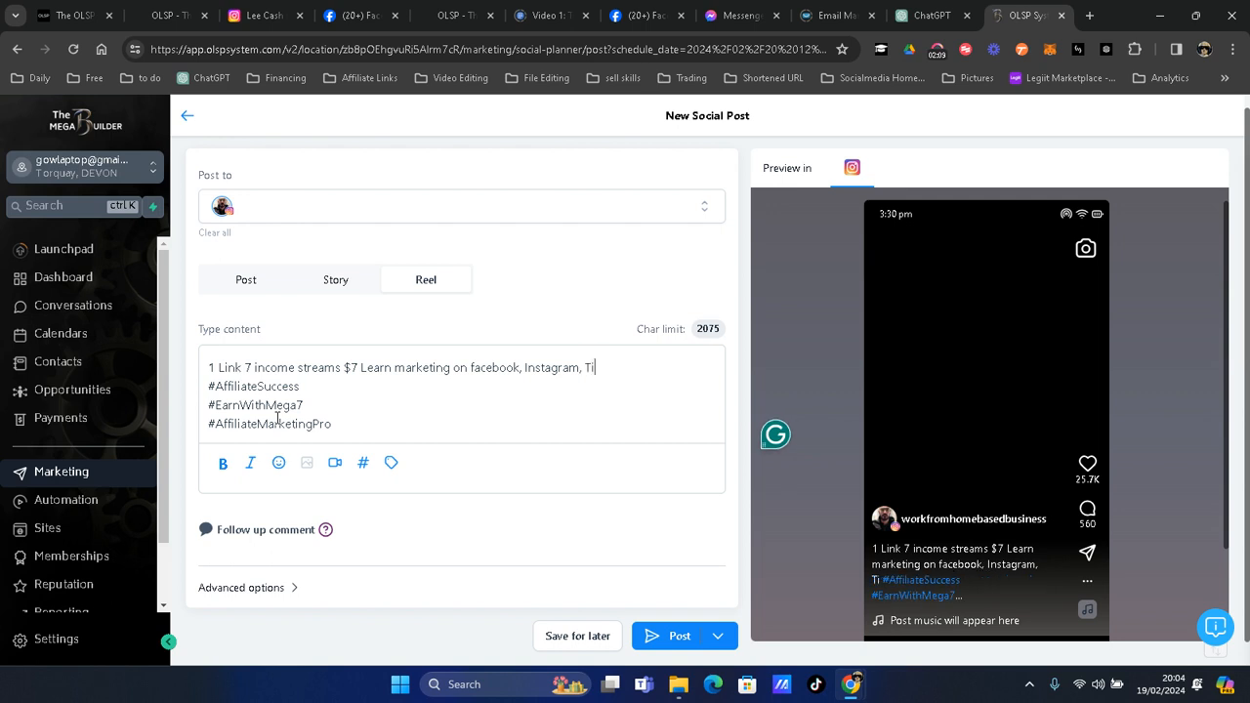
text(kTok)
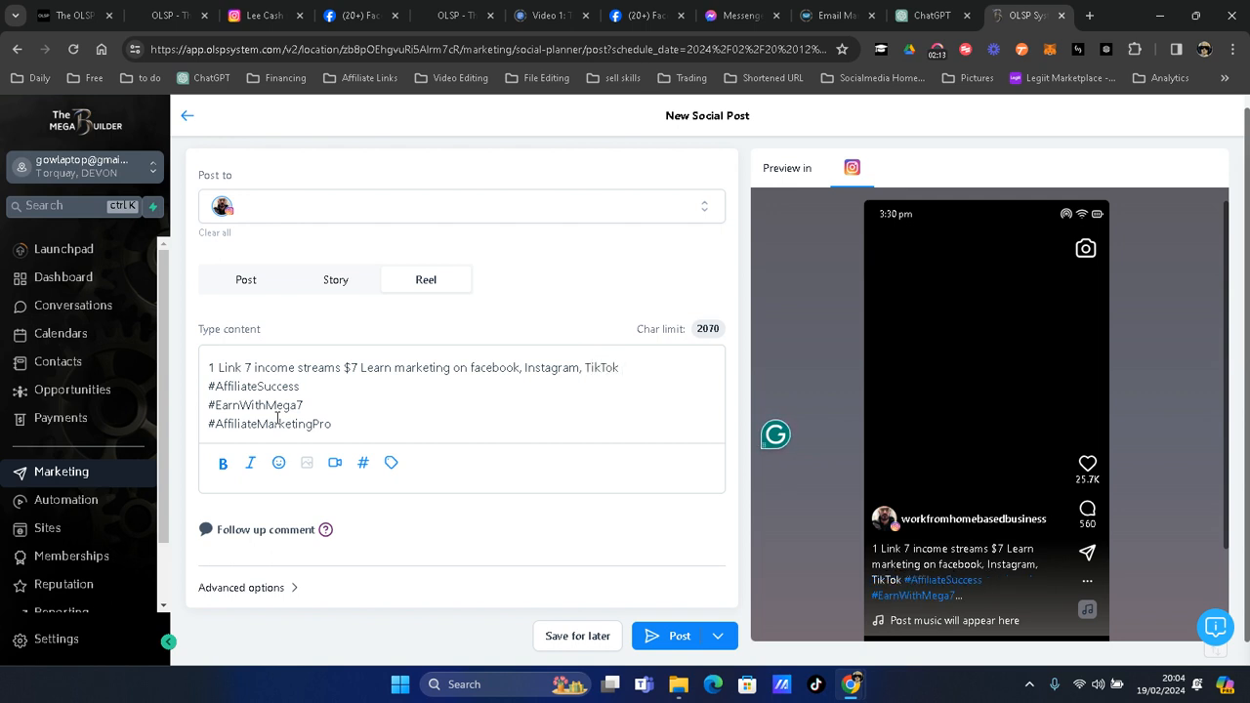
text( & You TUbe)
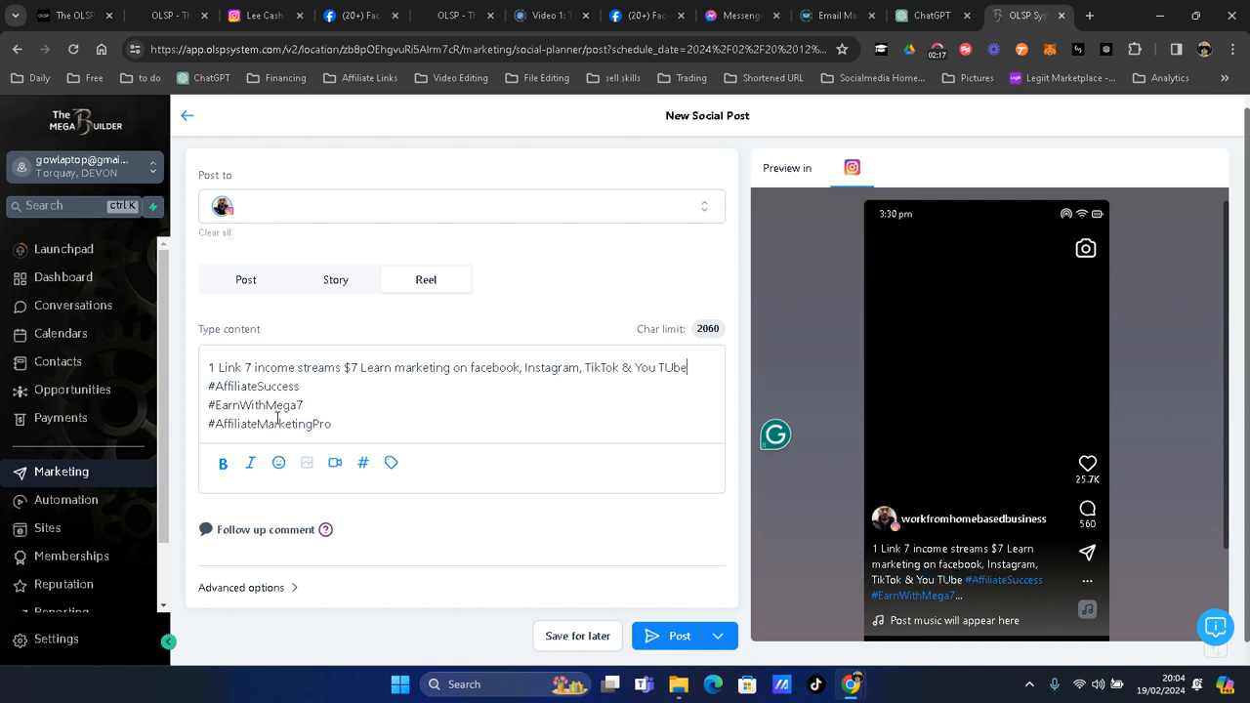
key(BackSpace)
key(BackSpace)
key(BackSpace)
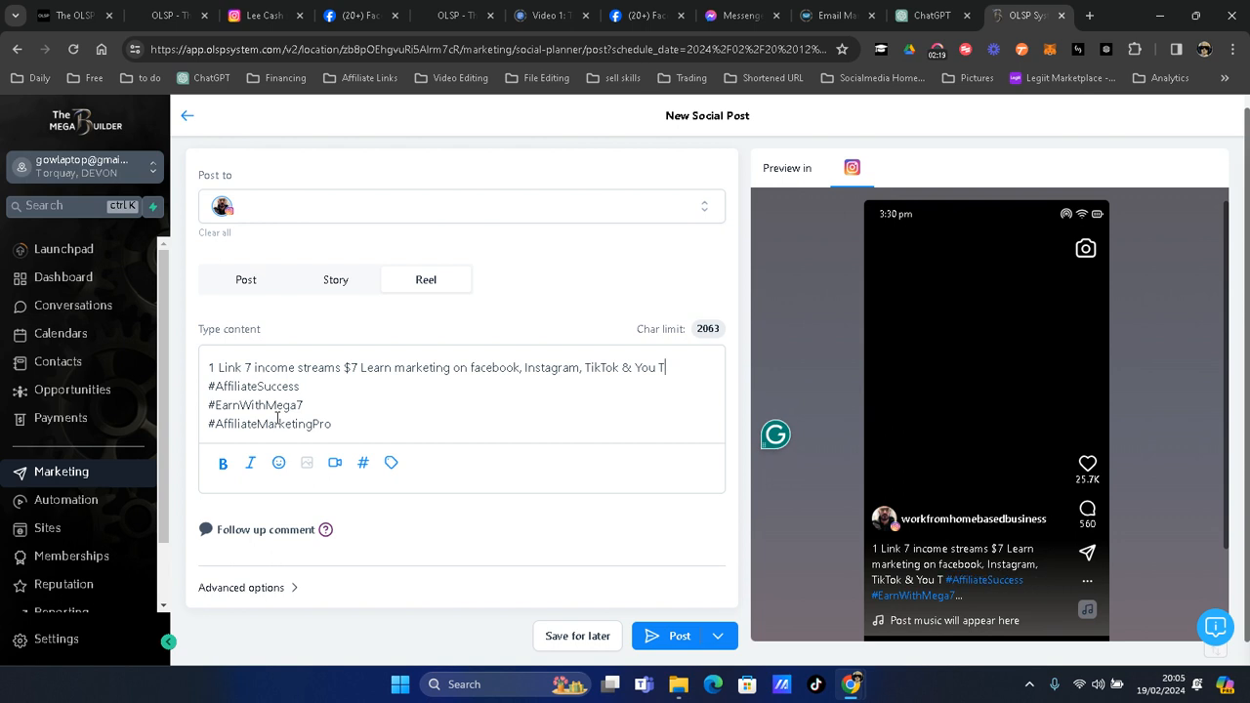
text(ube)
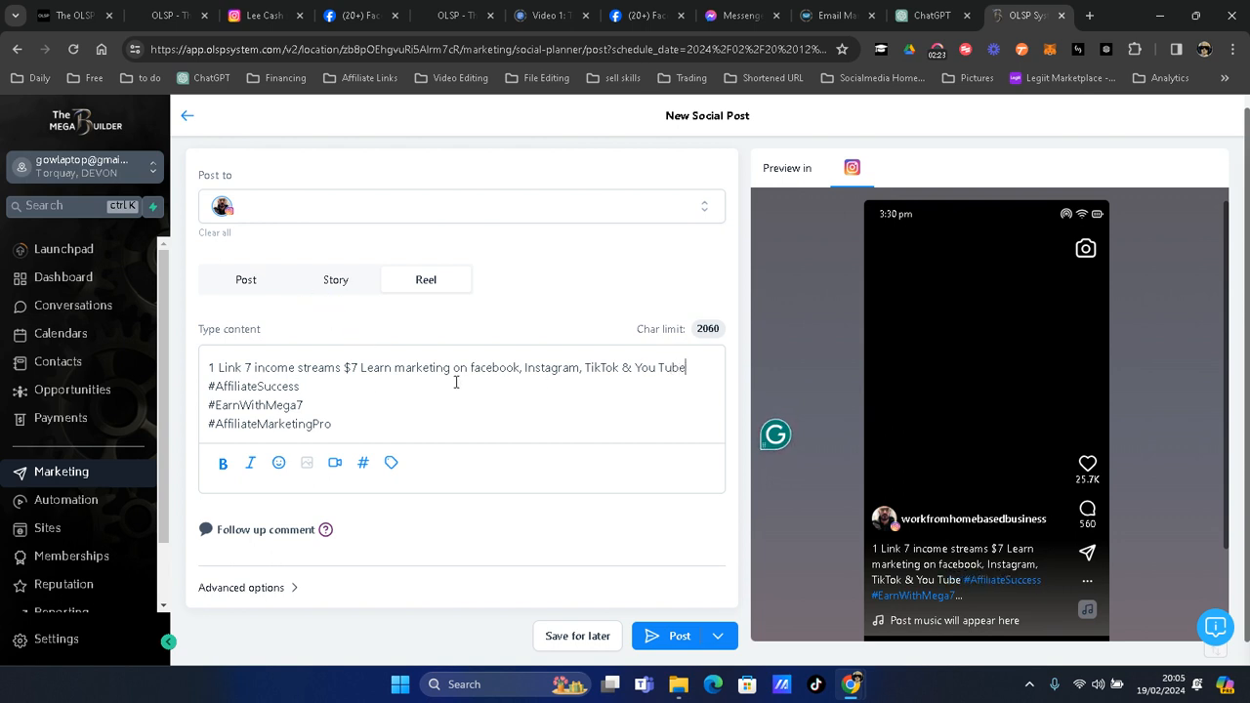
- Correct the caption's spelling to "Facebook" and "YouTube", and insert a blank line between the caption and the hashtags
click(342, 367)
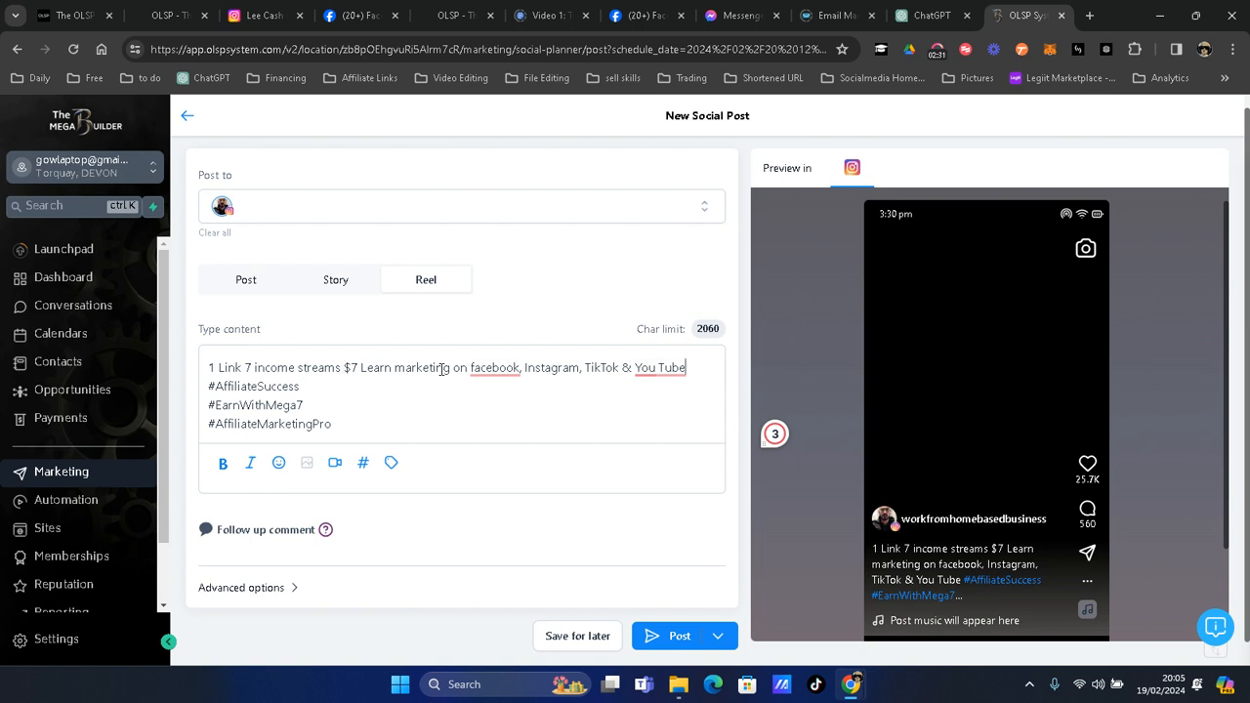
mouse_move(495, 368)
click(493, 412)
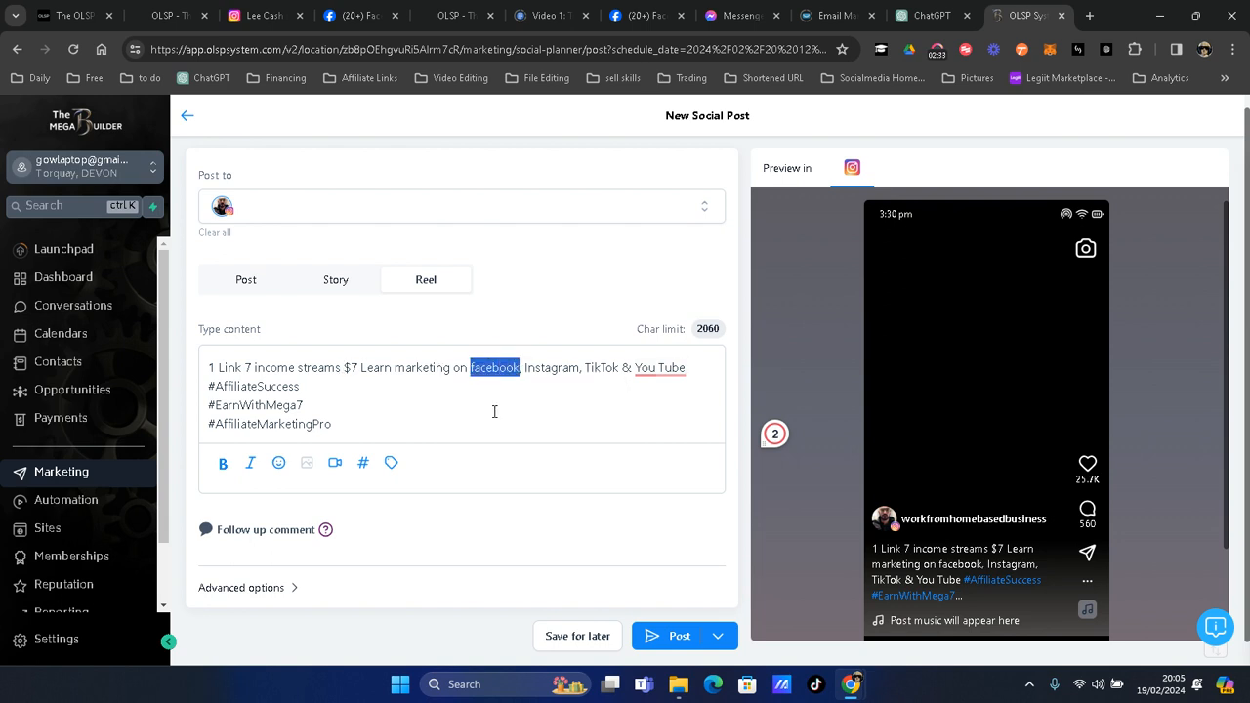
drag(649, 369, 658, 371)
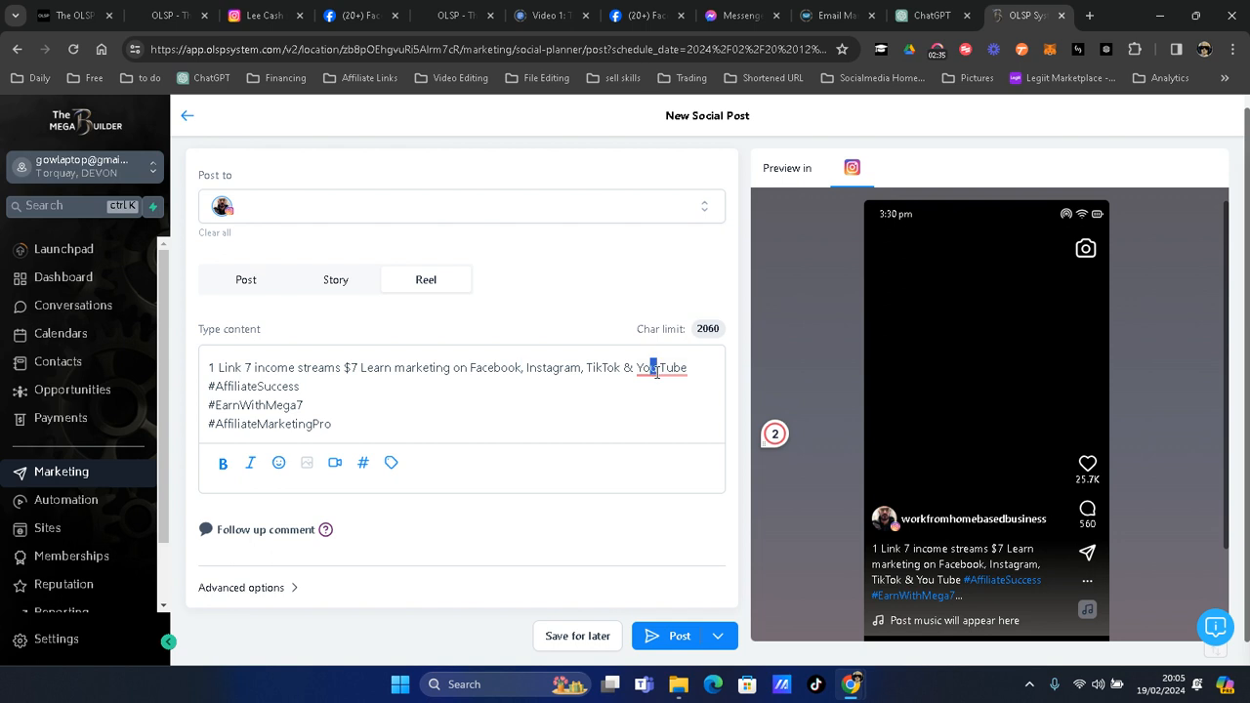
right_click(657, 372)
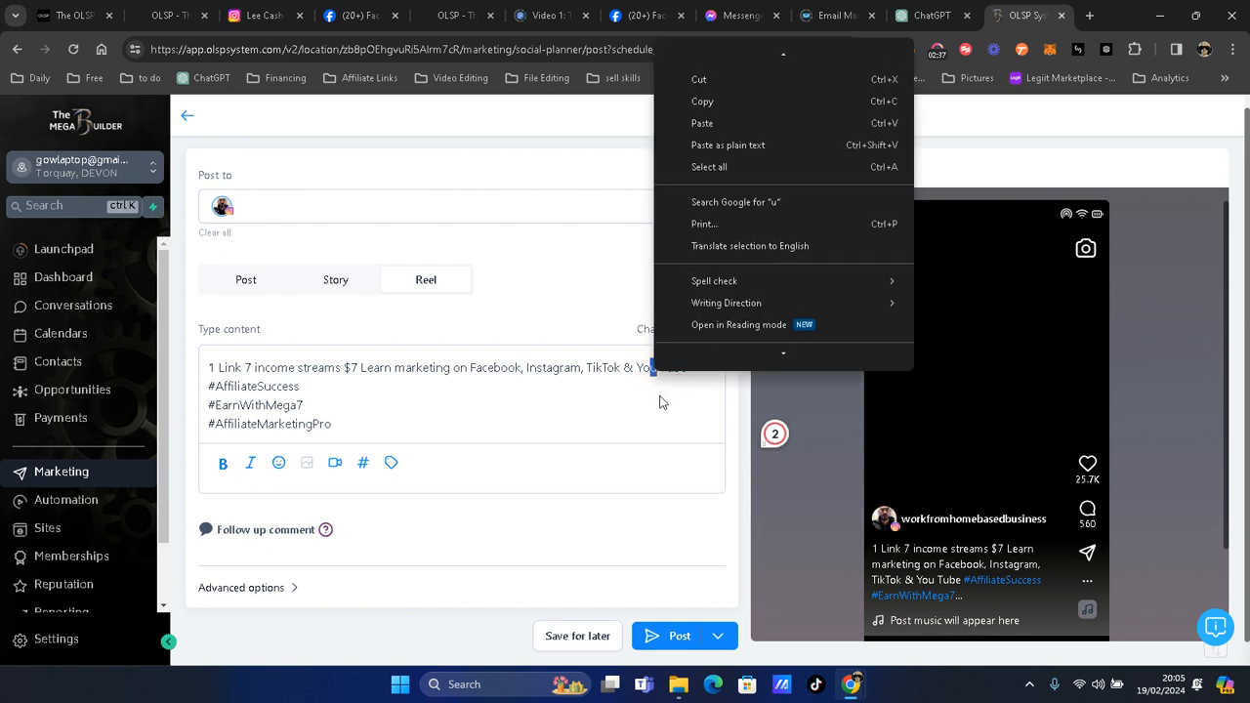
click(655, 376)
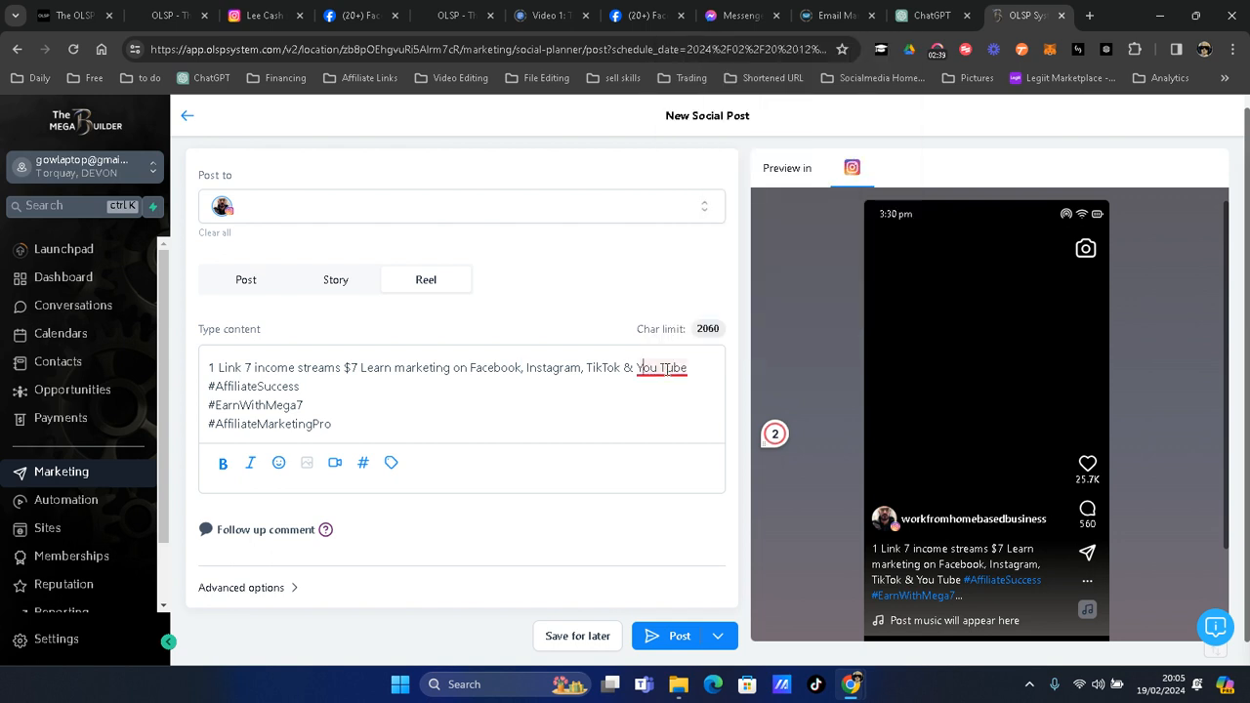
mouse_move(662, 389)
click(669, 414)
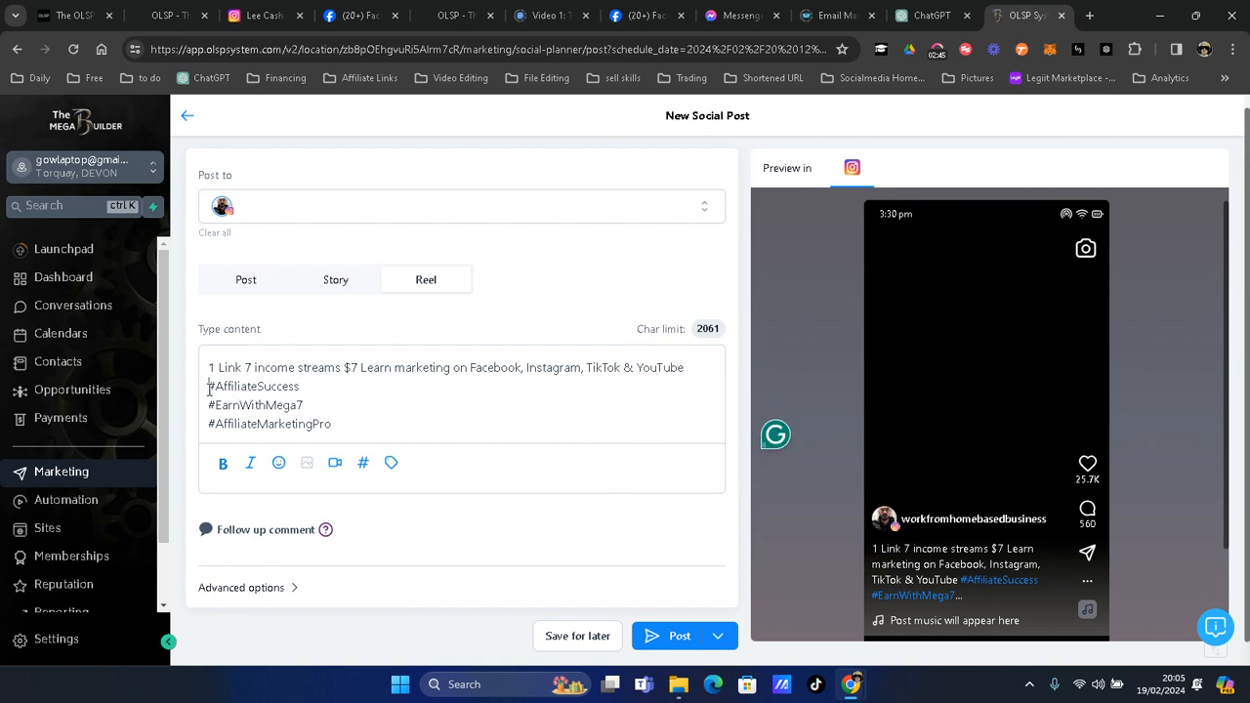
click(210, 387)
key(Return)
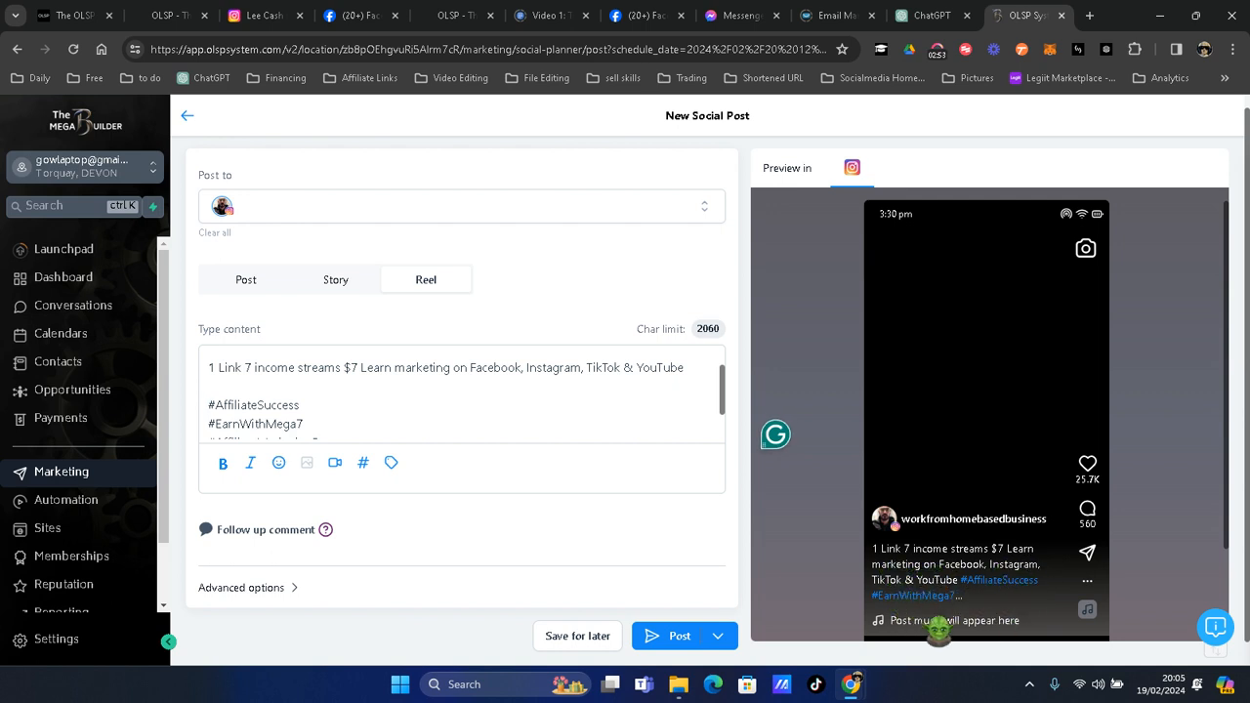
- Upload Instagram1.mp4 from the computer's Instagram Reels folder into the media library's Instagram Reels folder
click(336, 465)
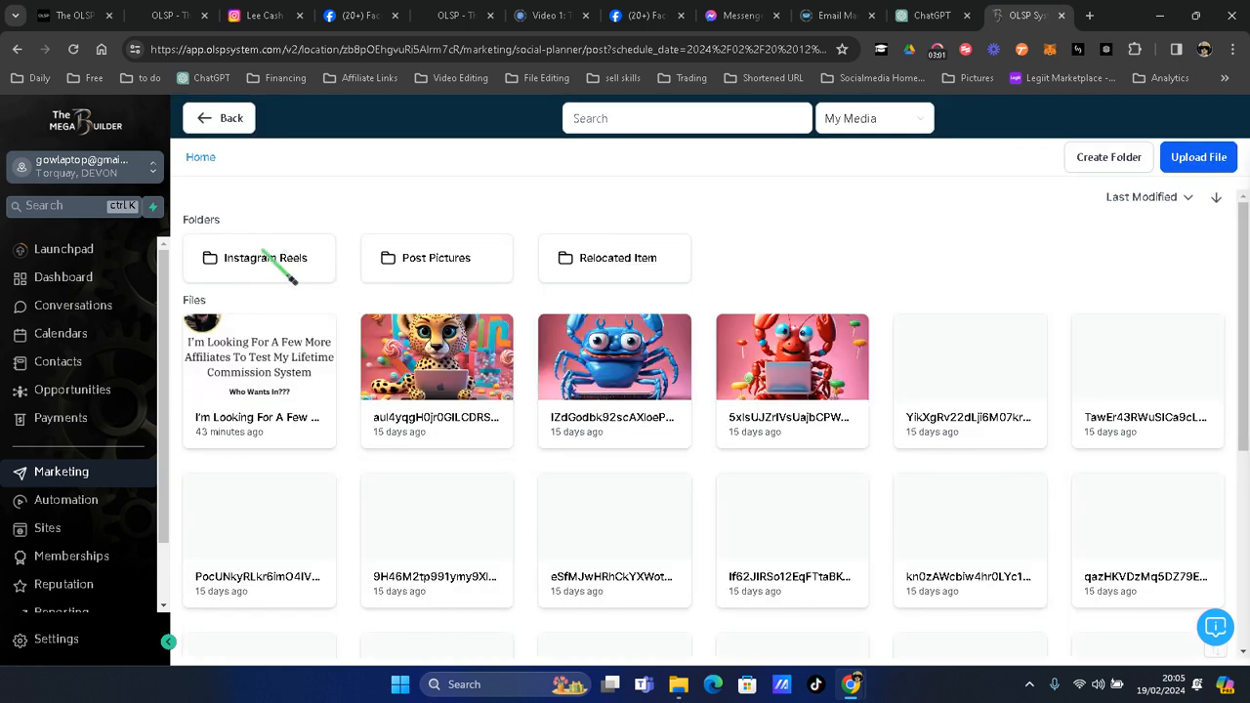
double_click(260, 260)
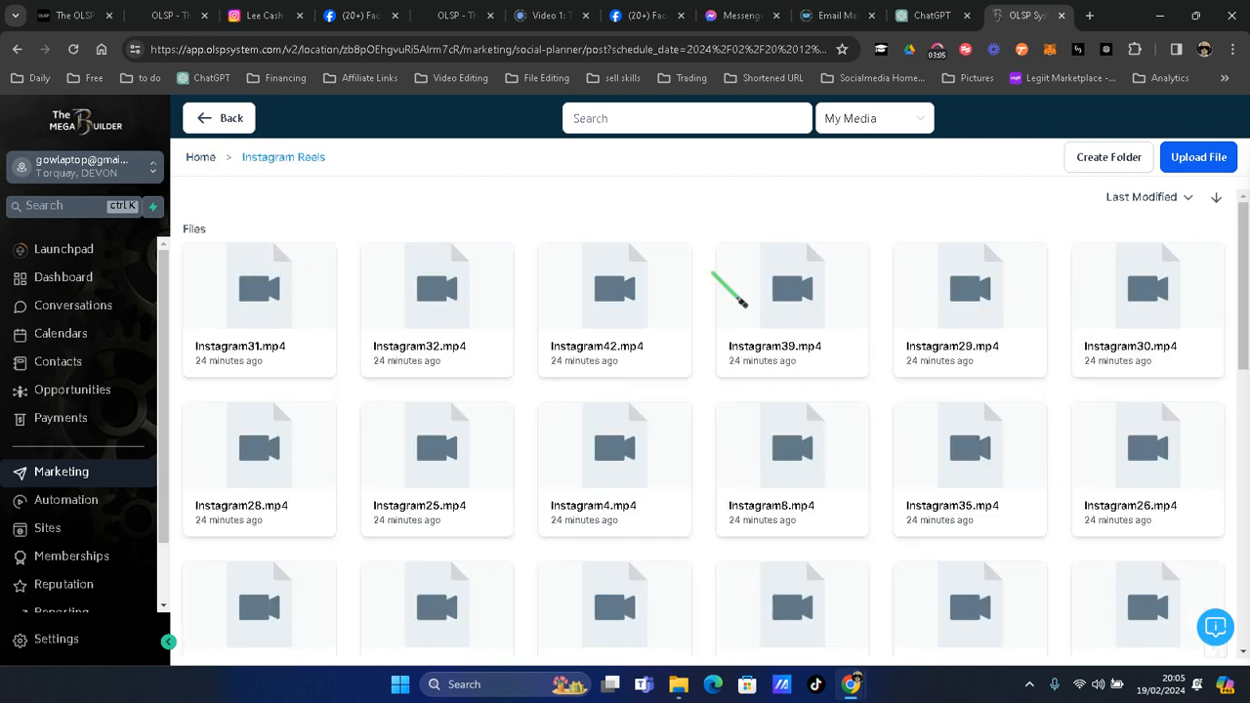
scroll(723, 288, down, 2)
click(1150, 389)
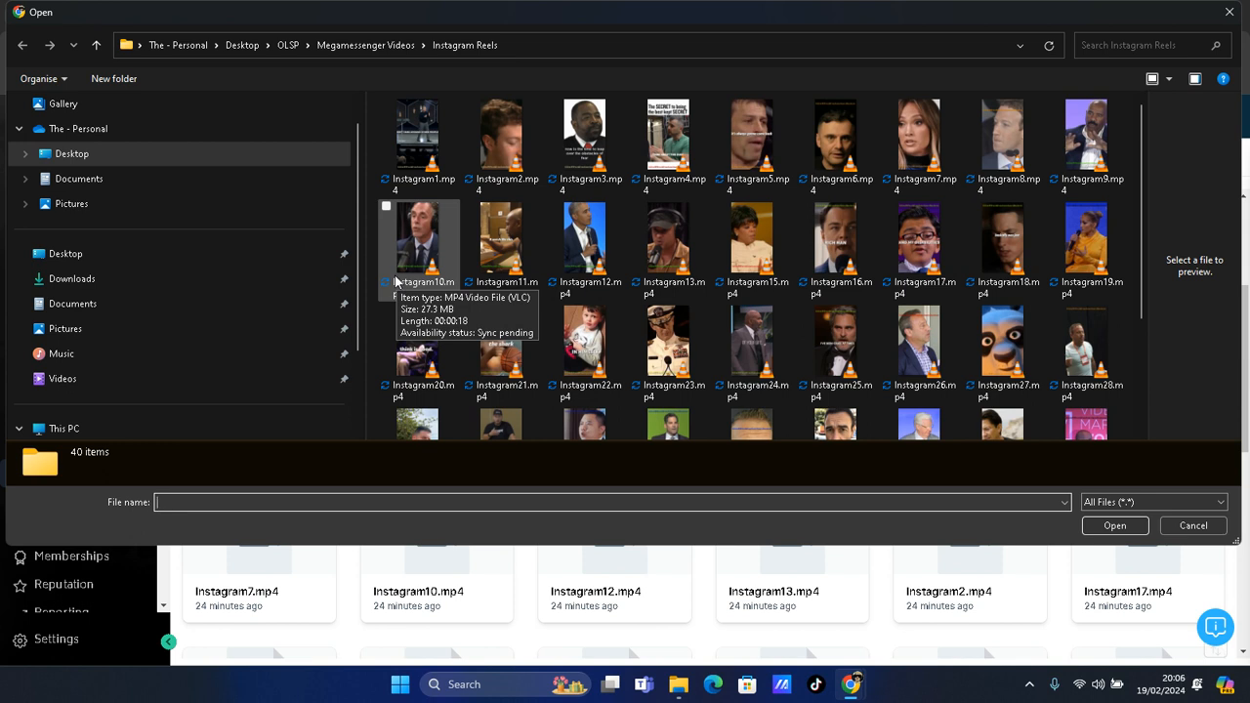
click(422, 147)
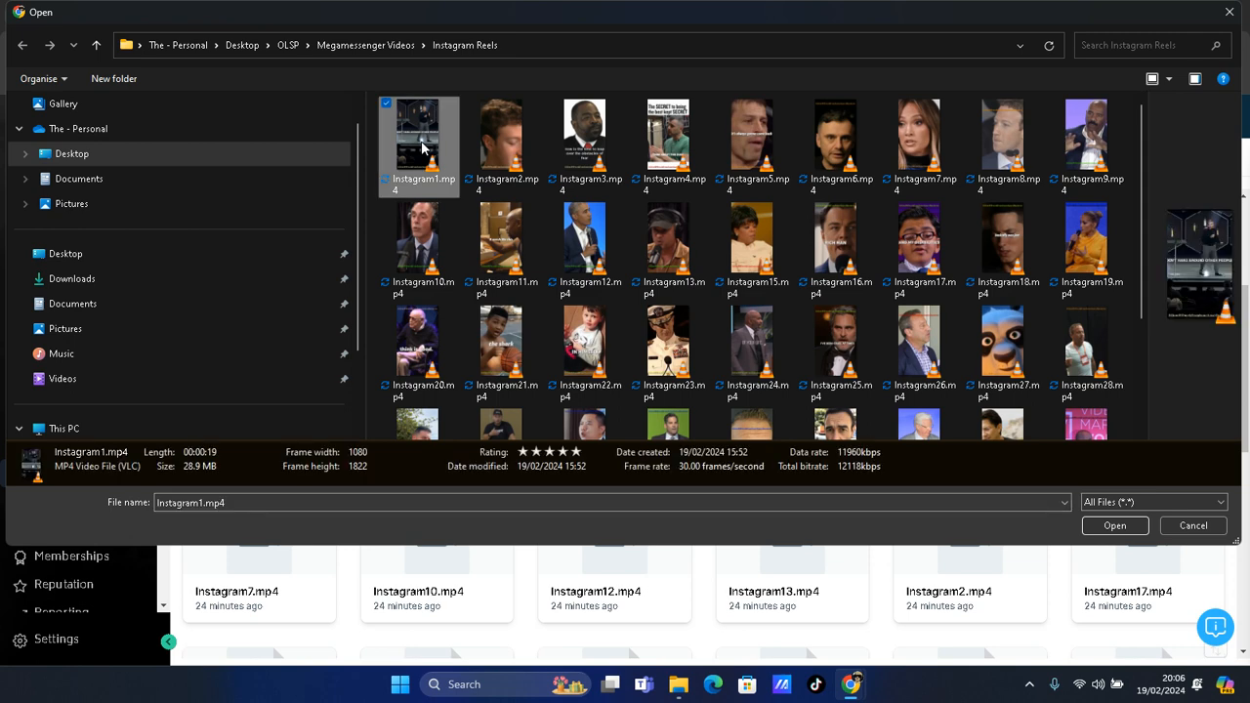
click(1121, 529)
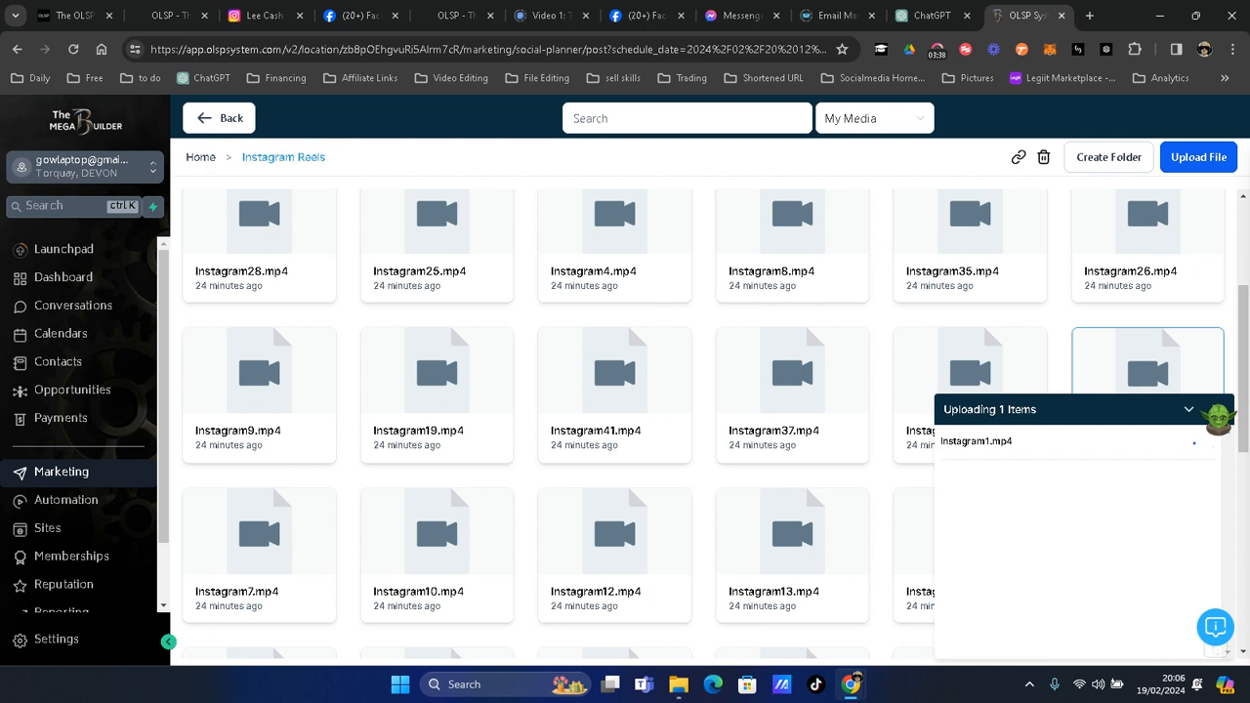
click(1189, 409)
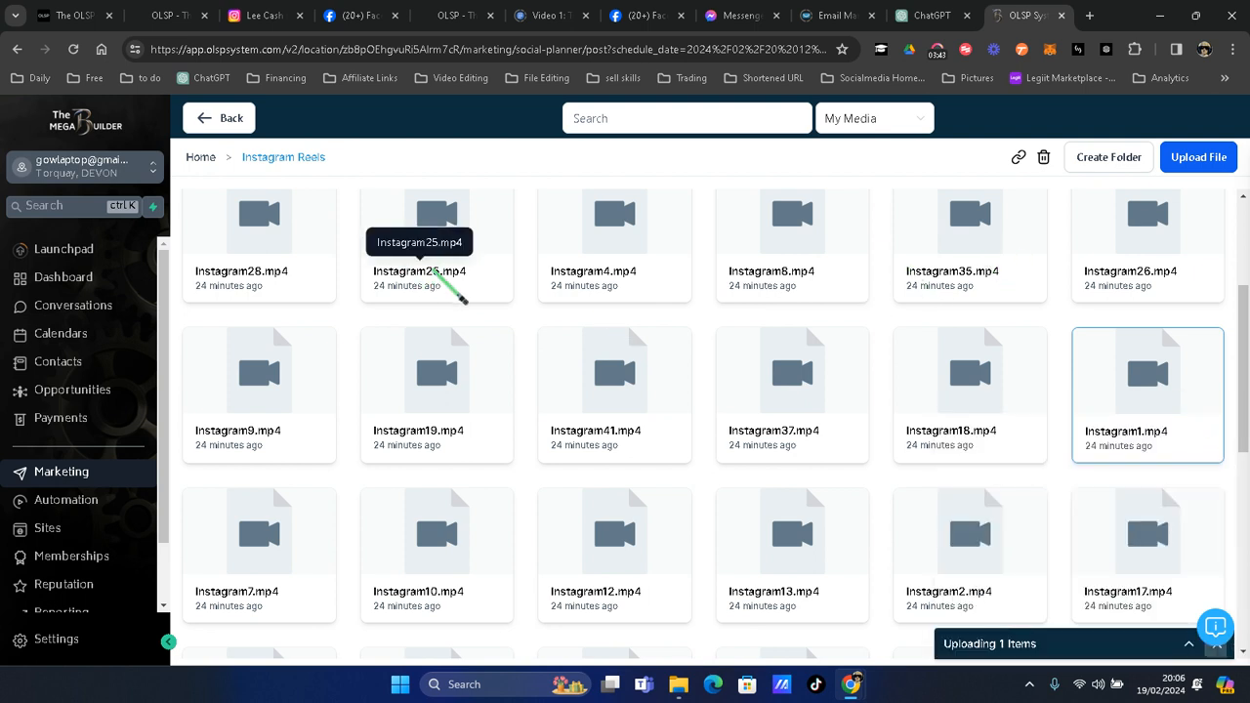
- Attach the Instagram1.mp4 video from the media library's Instagram Reels folder to the reel
scroll(670, 377, down, 3)
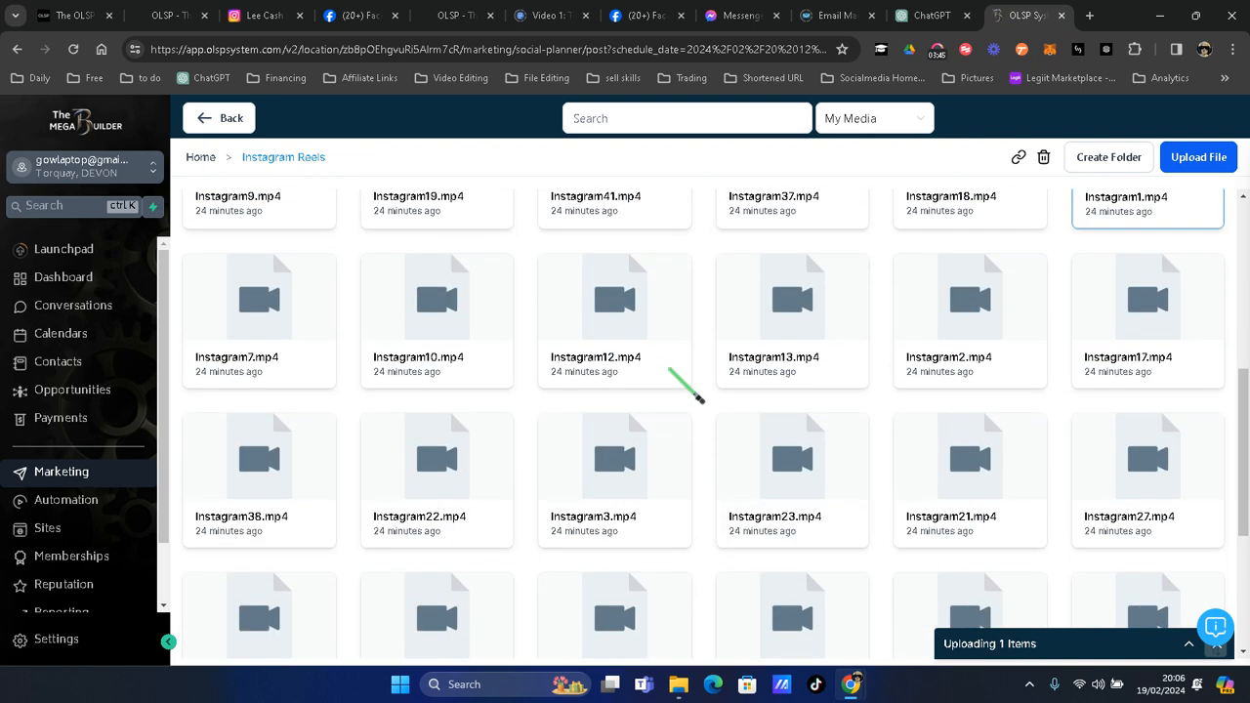
scroll(684, 385, up, 3)
click(1136, 381)
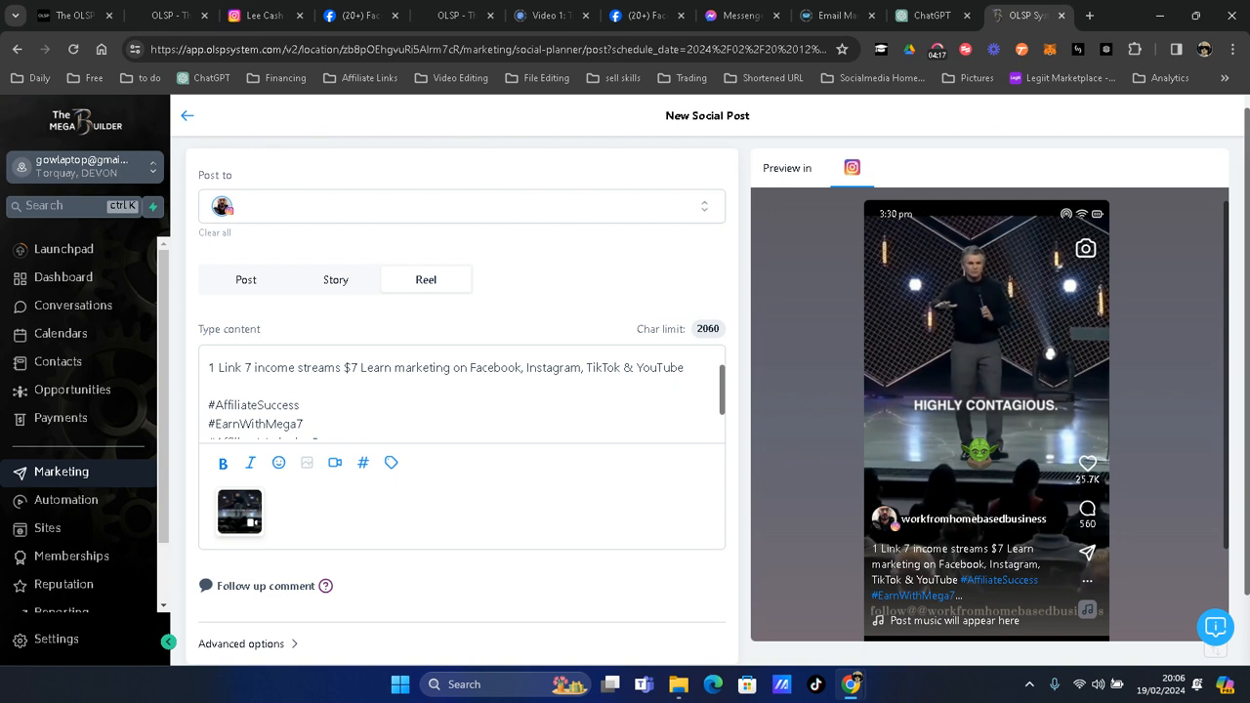
- Schedule the reel for 20 February 2024 at 08:00 AM
scroll(533, 477, down, 1)
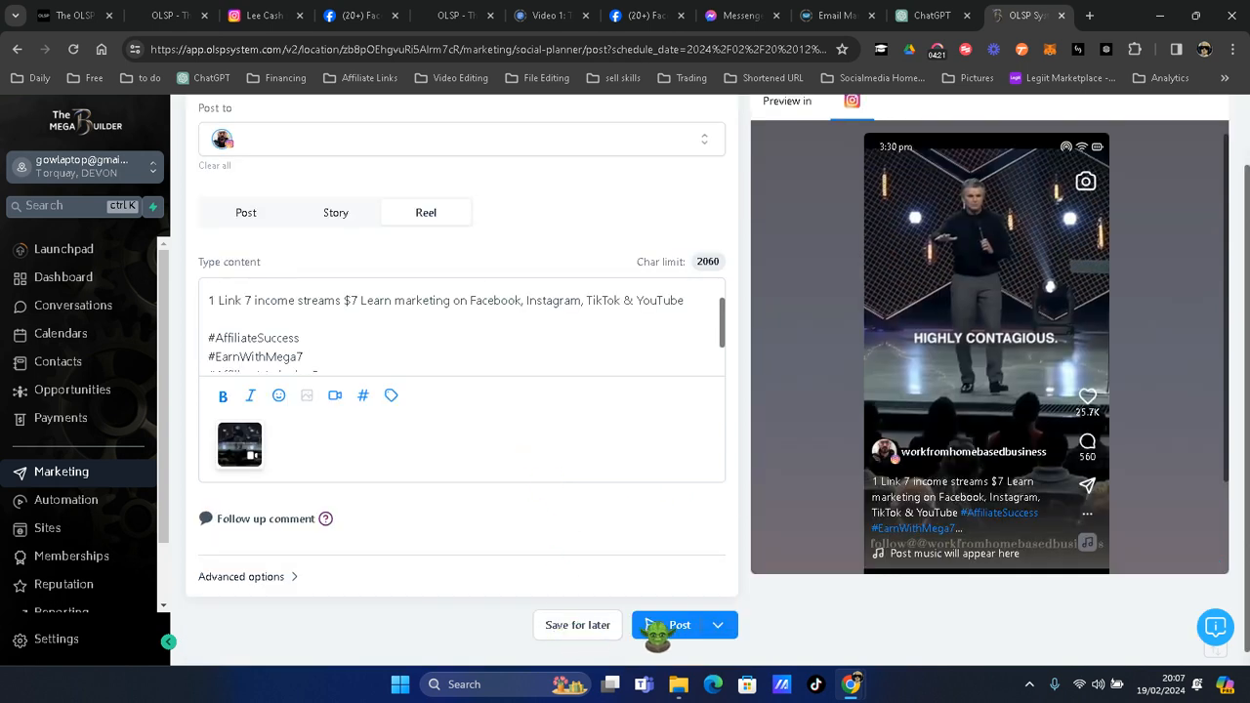
click(689, 628)
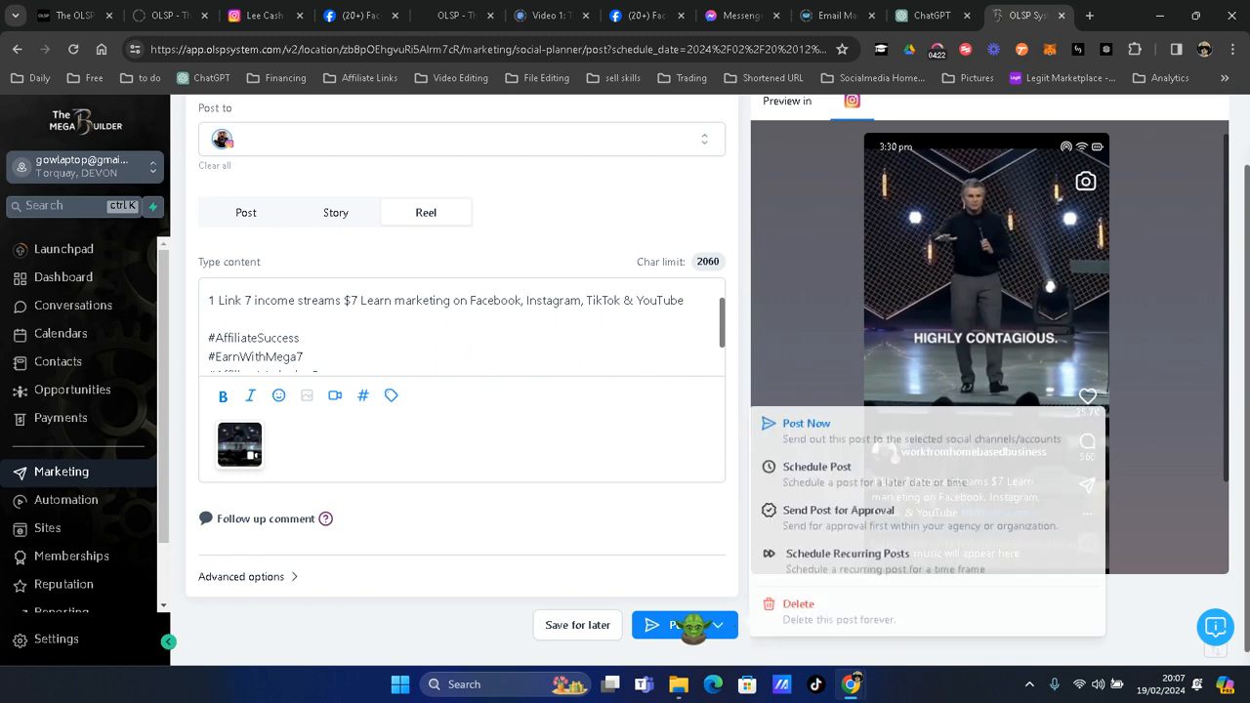
click(818, 471)
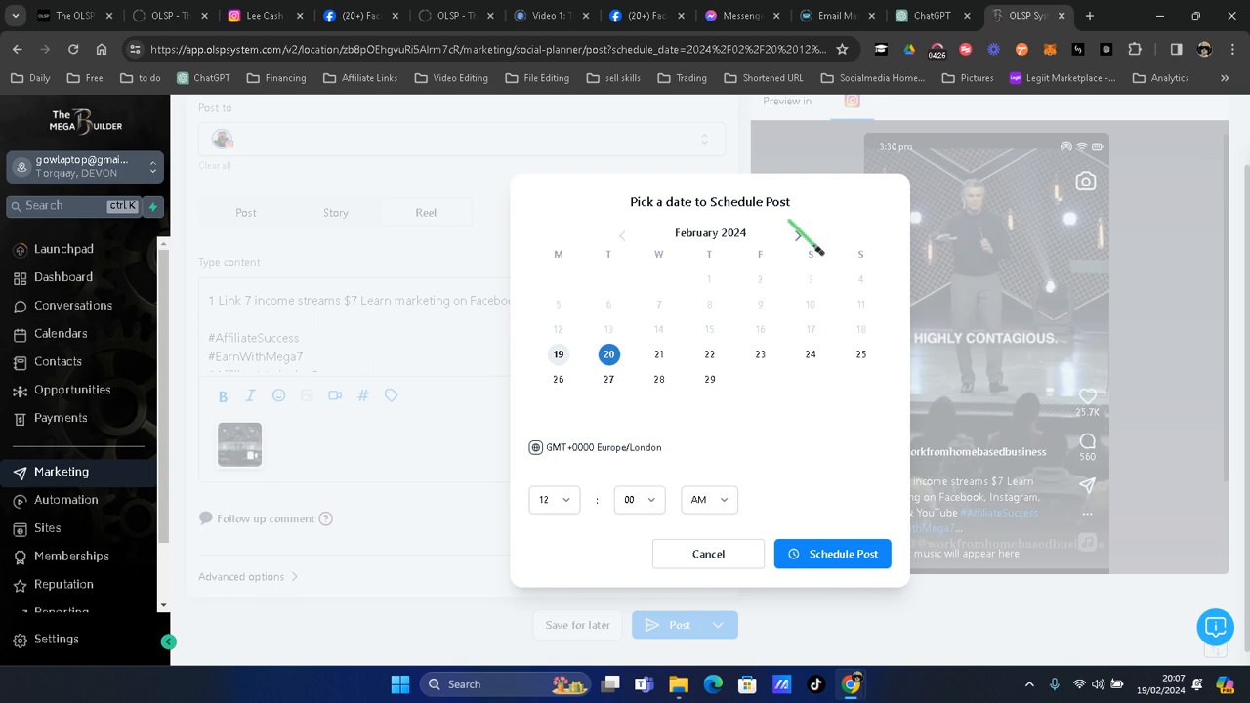
click(562, 499)
click(561, 609)
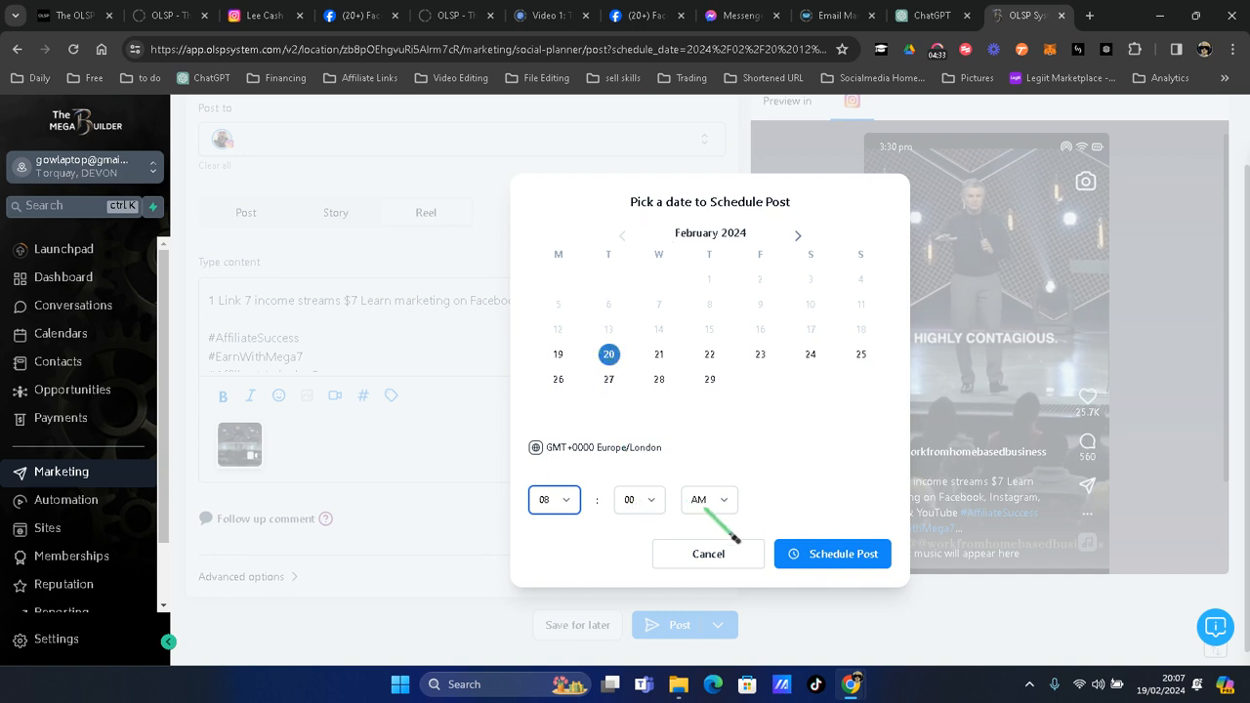
click(856, 557)
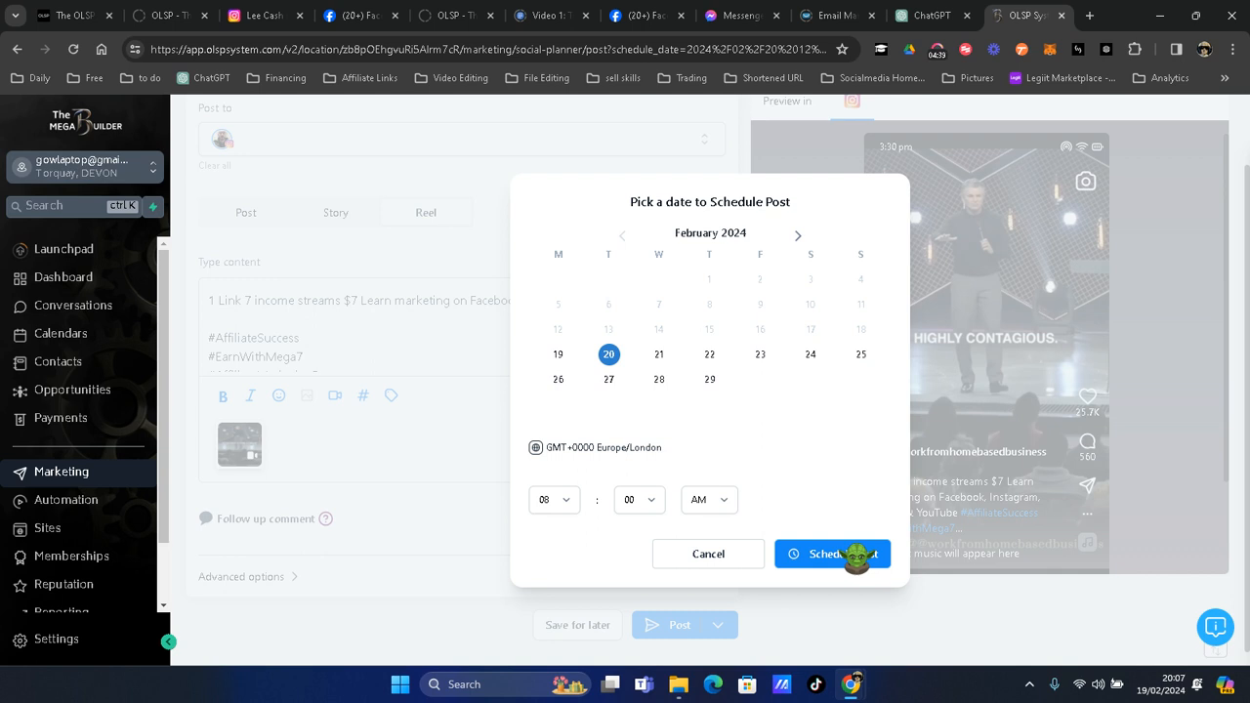
click(857, 556)
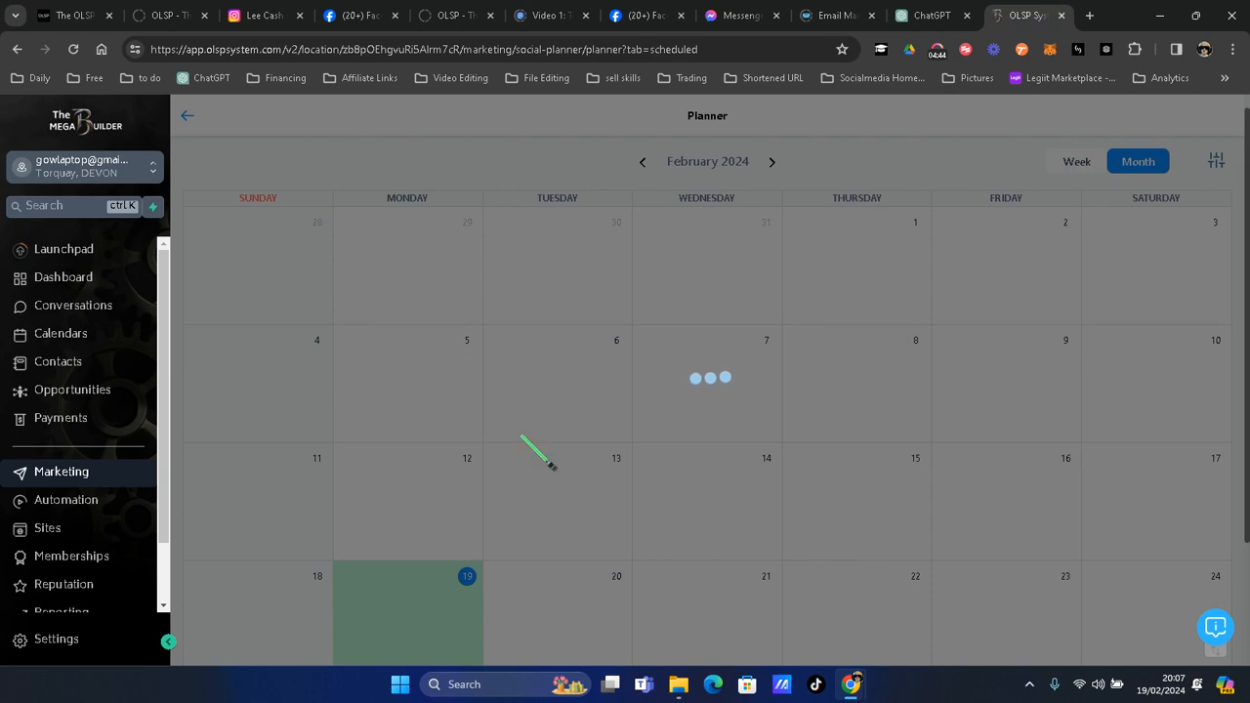
- Open the scheduled 20 February reel for editing, copy its caption line without the hashtags, and return to the planner
scroll(570, 397, down, 8)
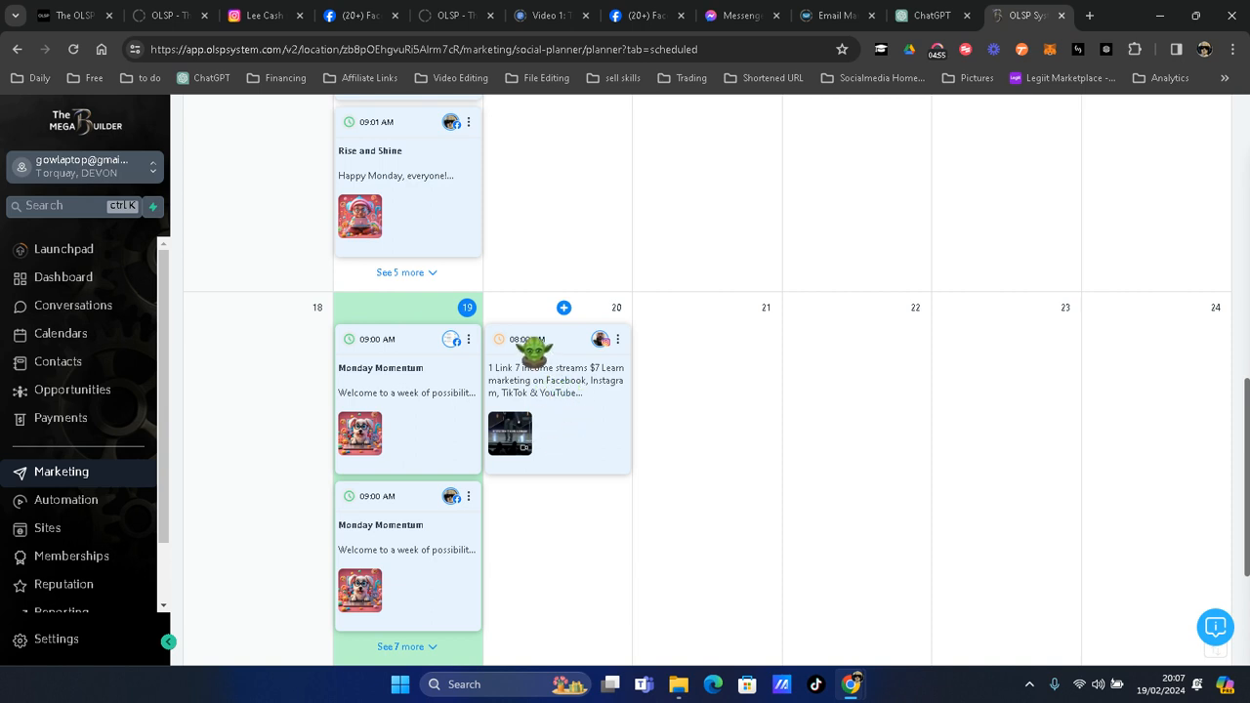
click(617, 339)
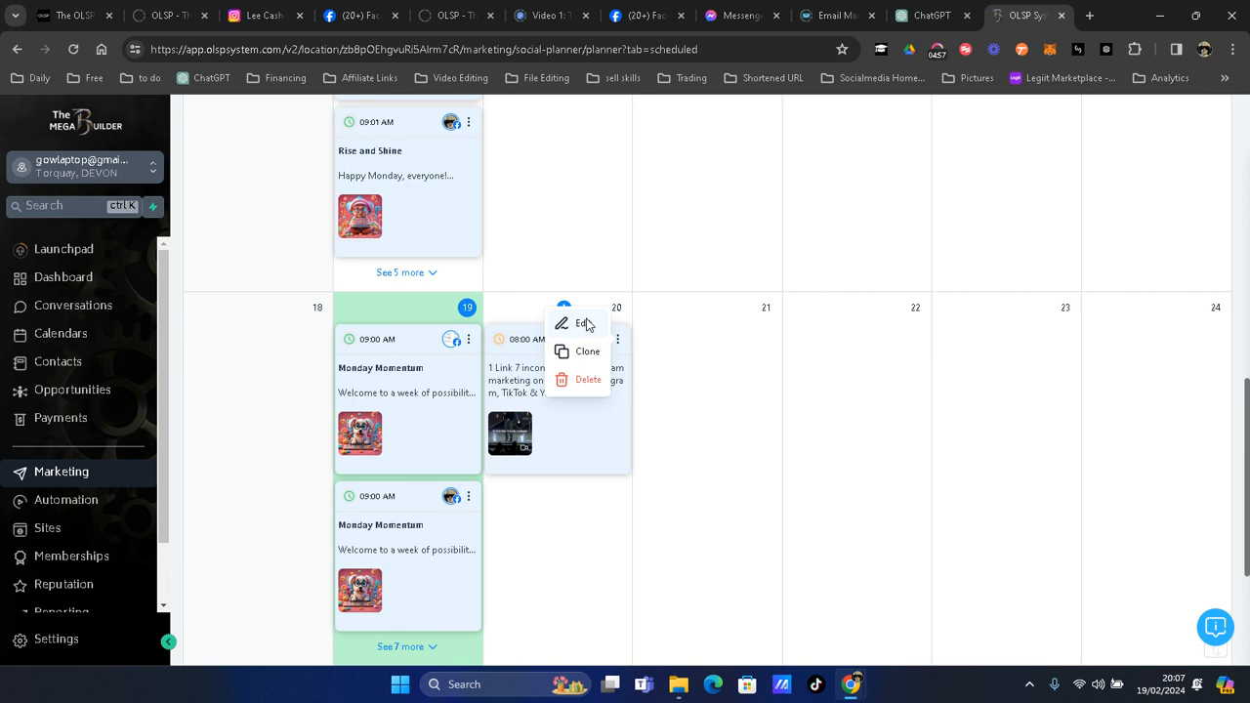
click(583, 323)
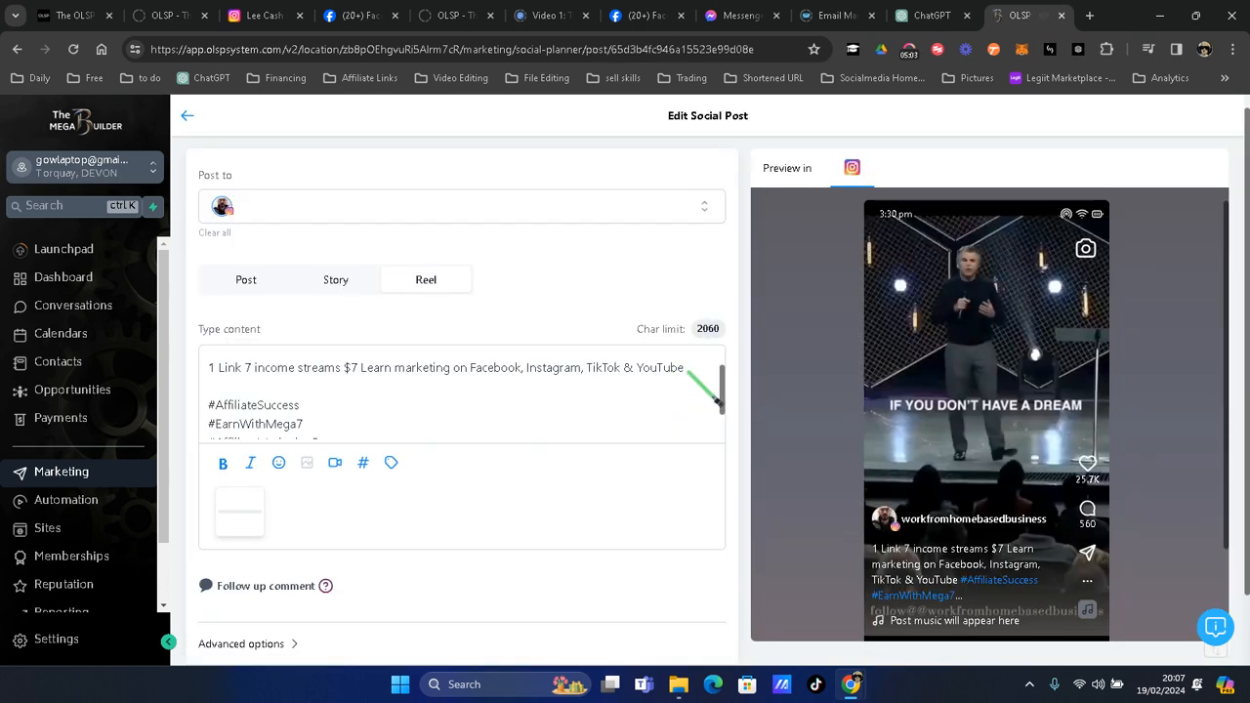
drag(686, 369, 207, 369)
right_click(284, 368)
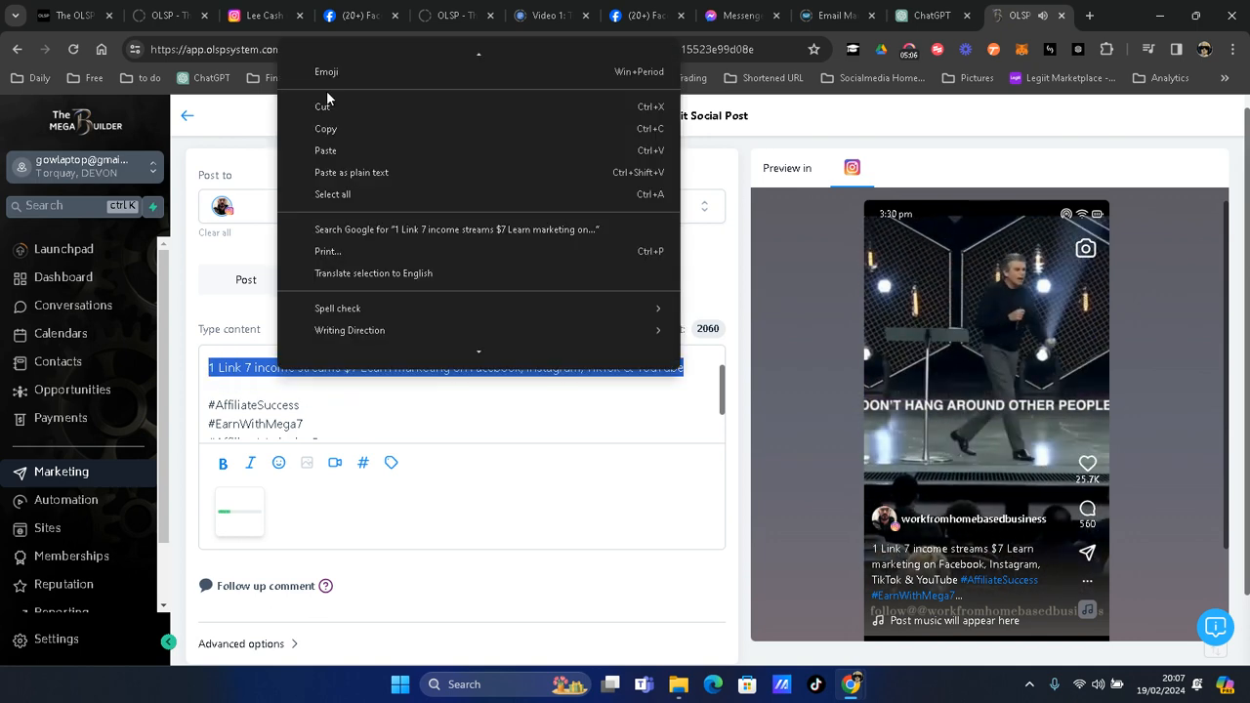
click(327, 129)
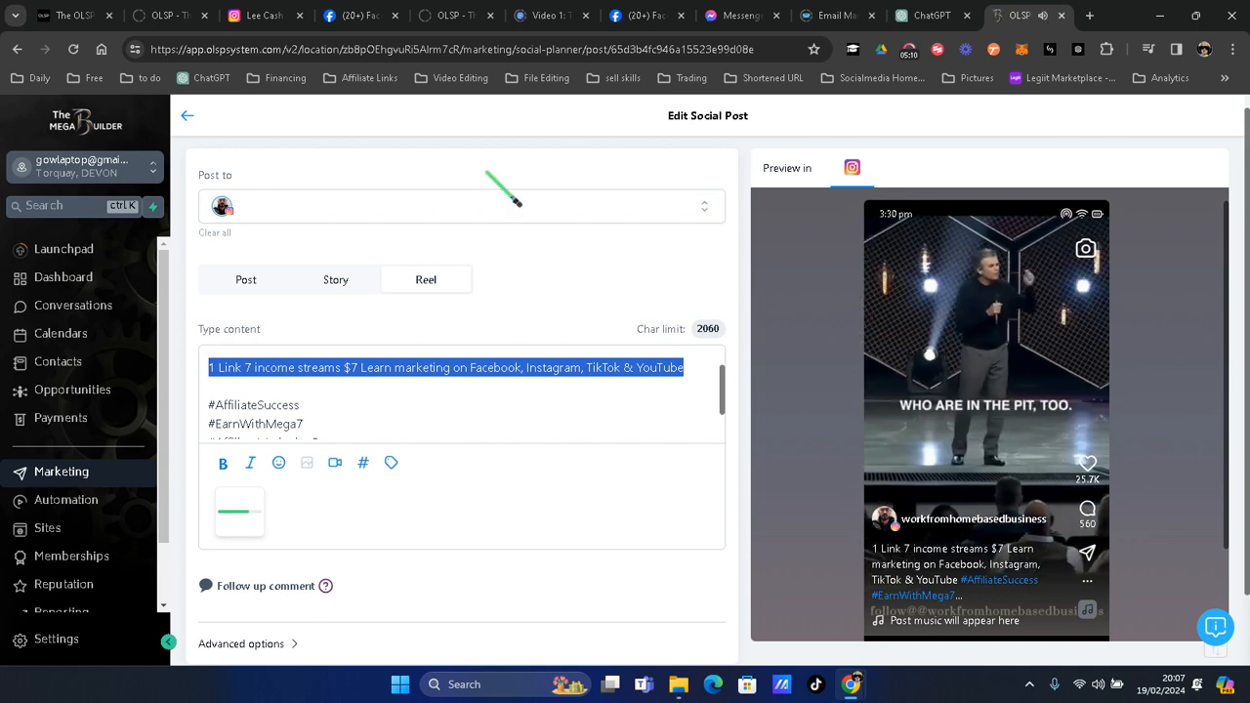
scroll(704, 652, down, 2)
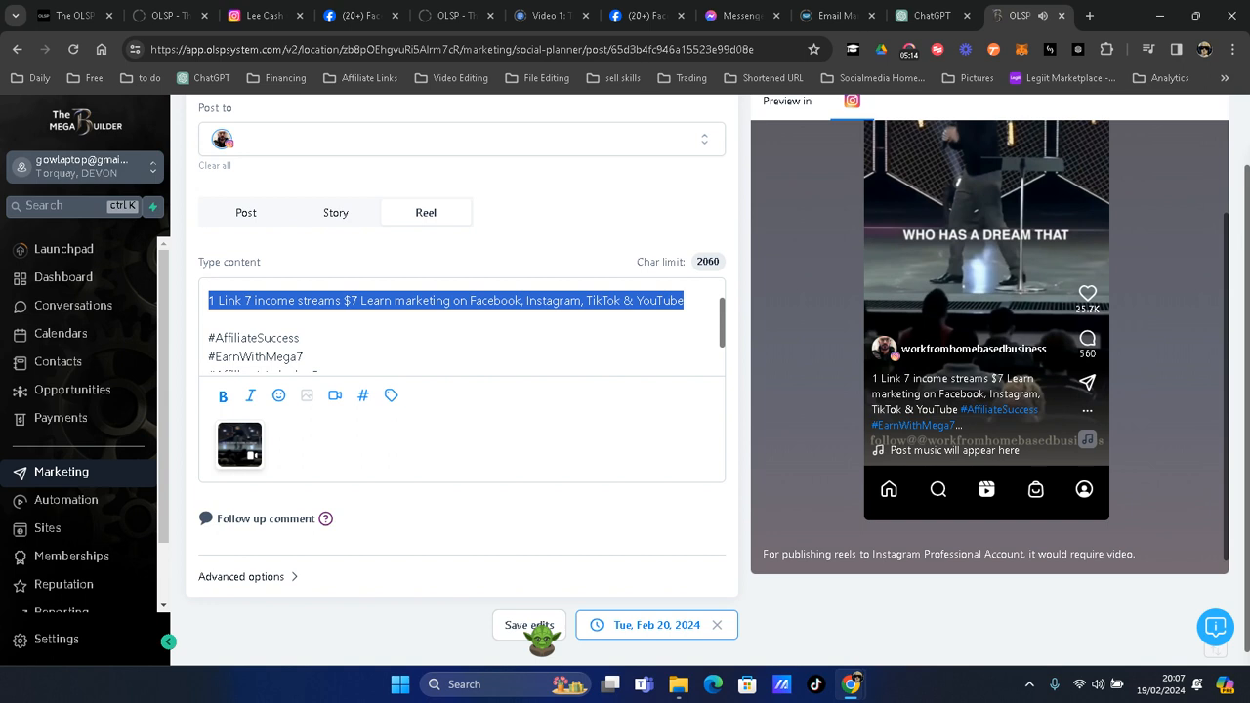
scroll(447, 463, up, 2)
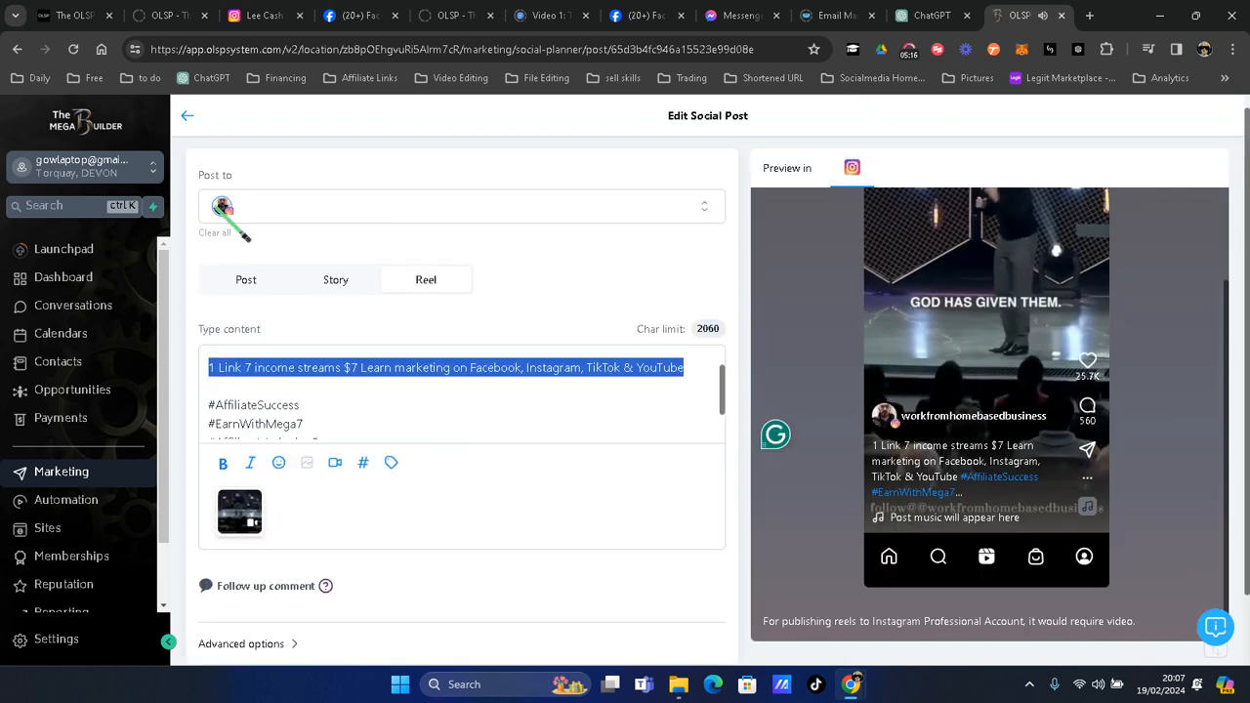
click(188, 120)
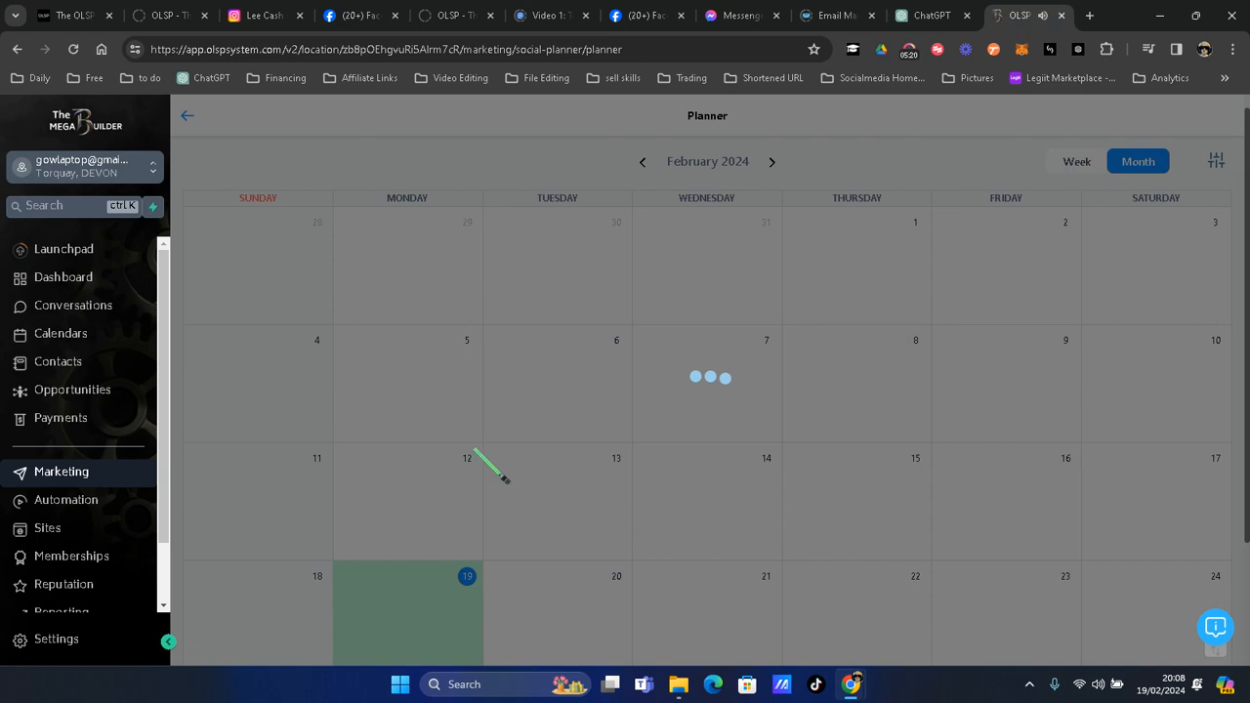
- Start another new social post on 20 February in the planner calendar
scroll(553, 394, down, 5)
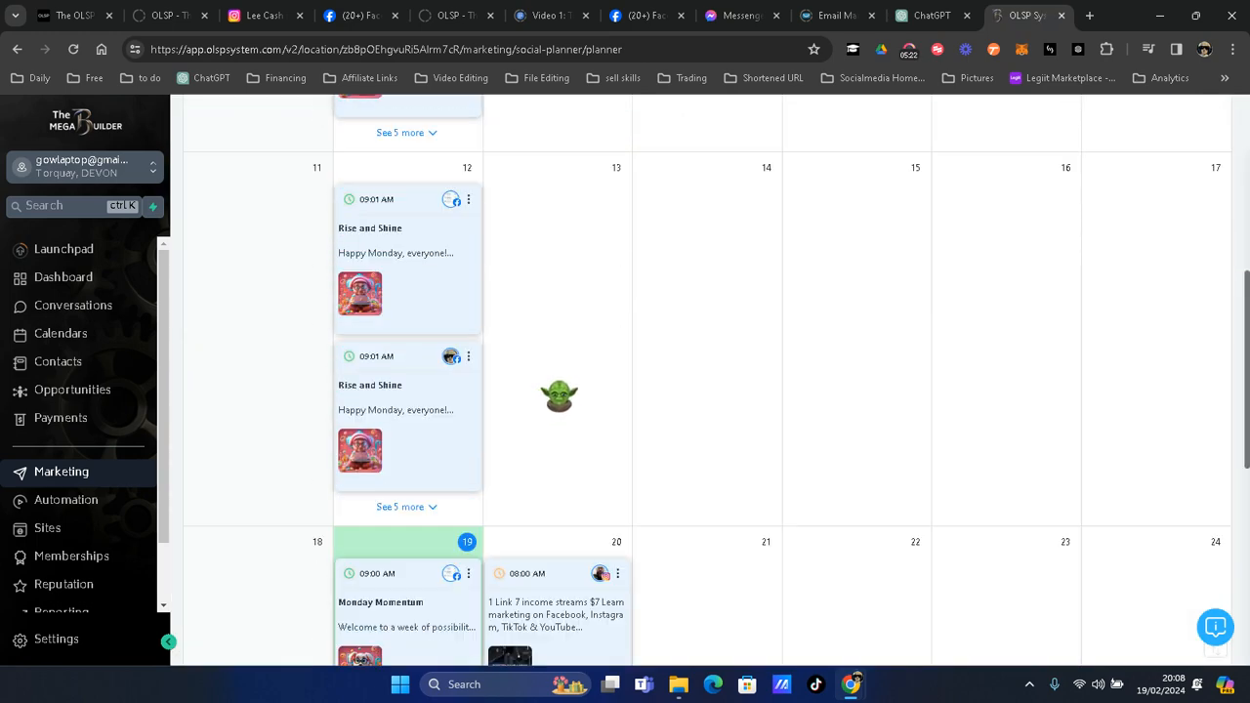
scroll(559, 396, down, 2)
scroll(571, 401, down, 1)
scroll(573, 401, up, 1)
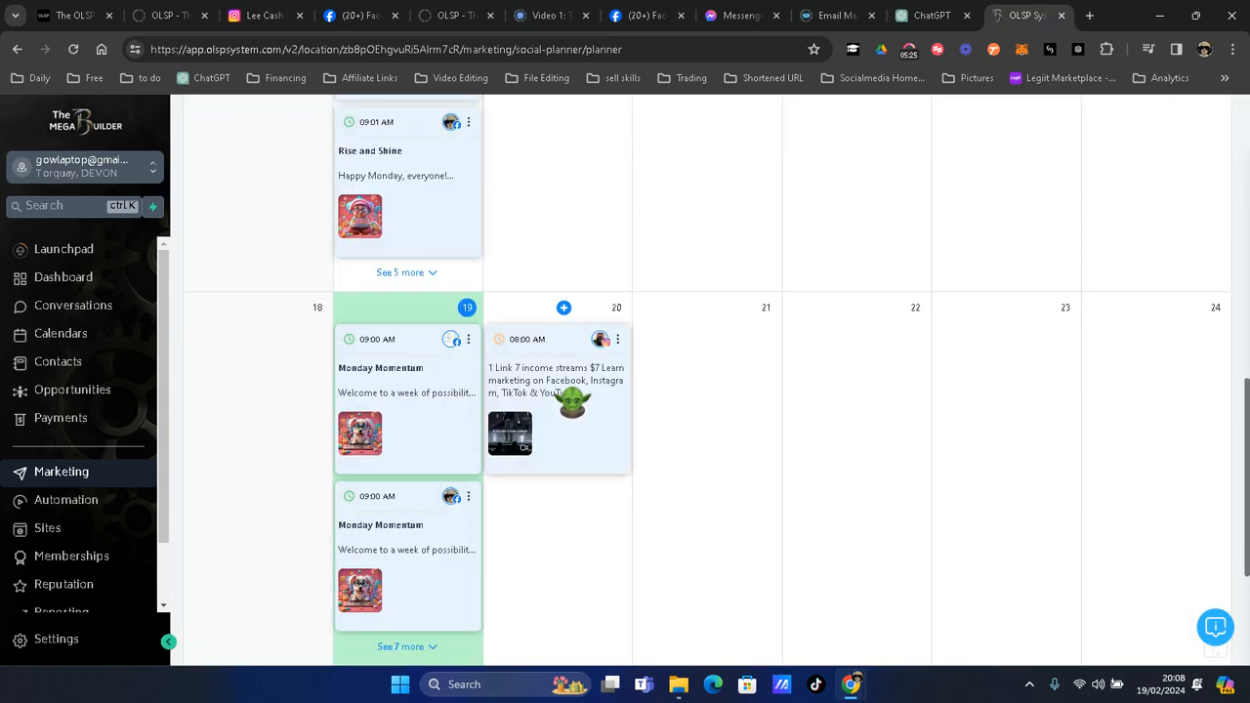
click(563, 308)
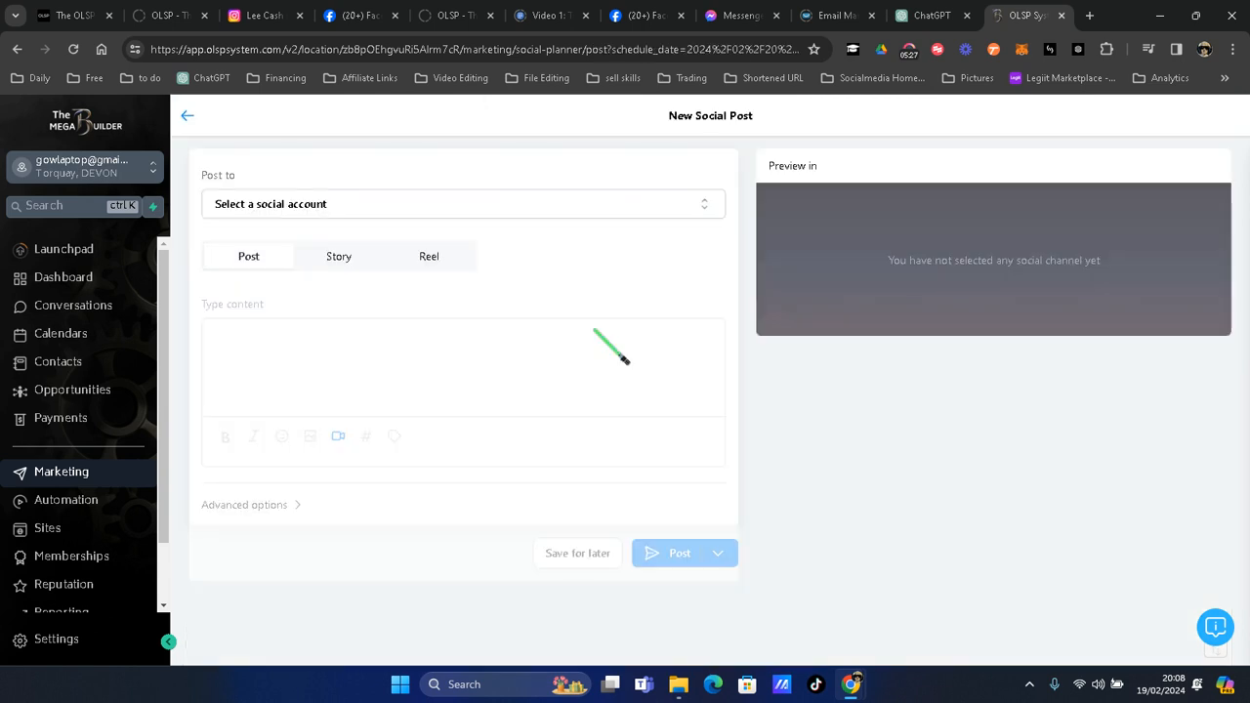
- Choose the workfromhomebasedbusiness Instagram account for the second post and make it a Reel
click(408, 205)
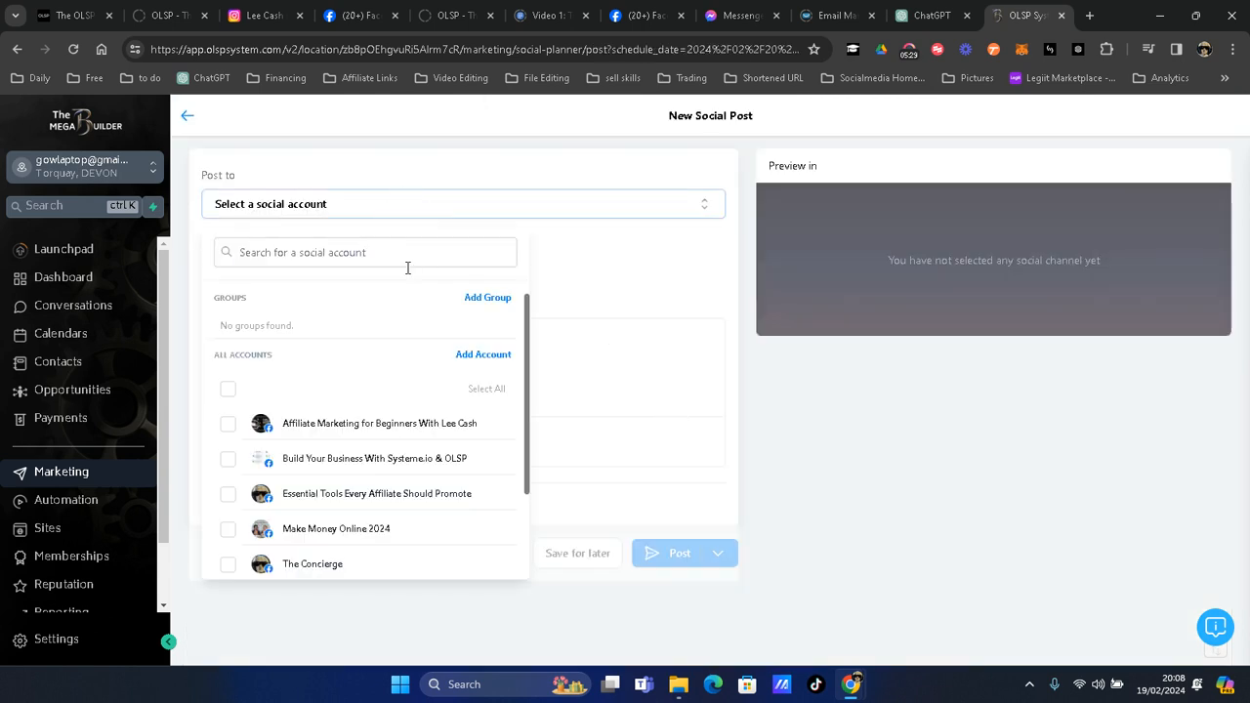
scroll(258, 390, down, 1)
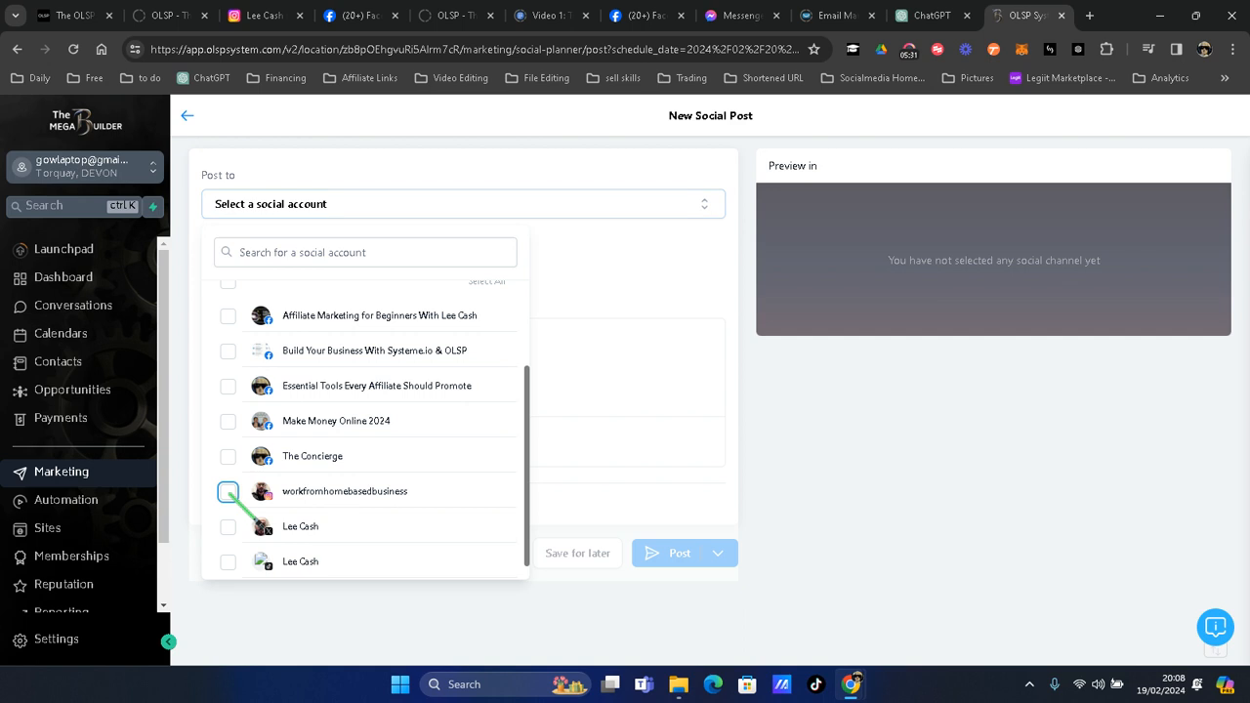
click(227, 491)
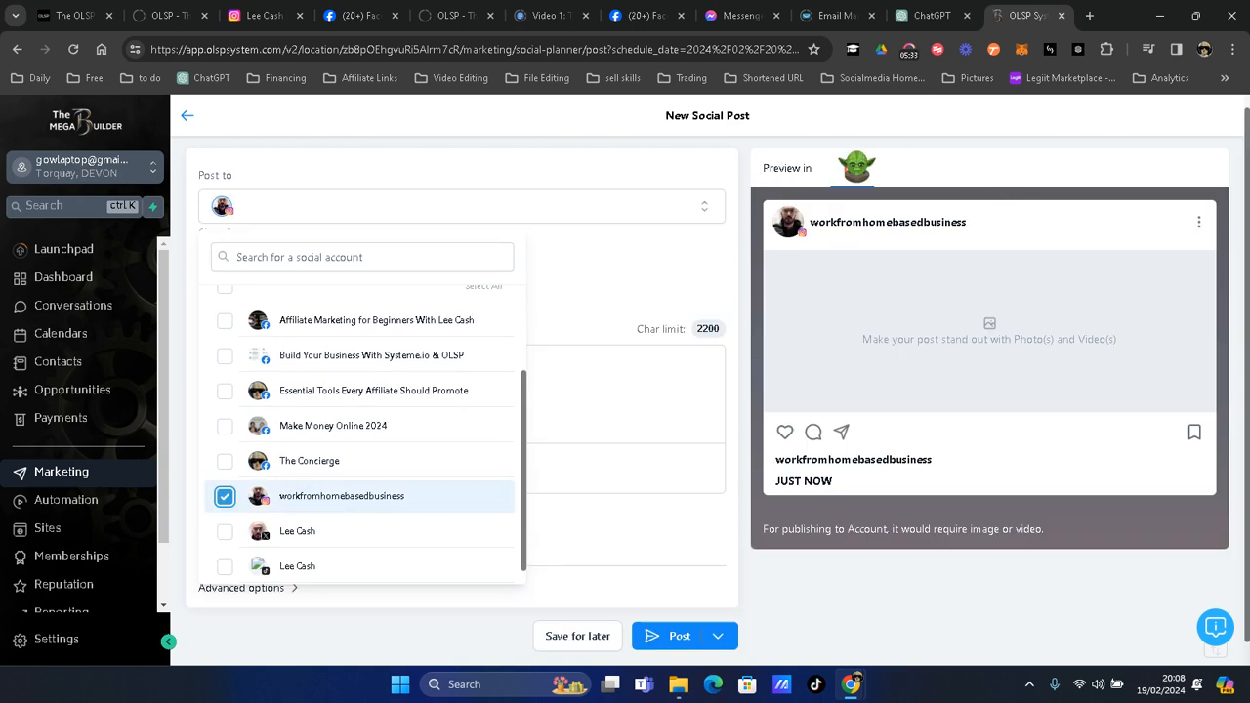
click(606, 276)
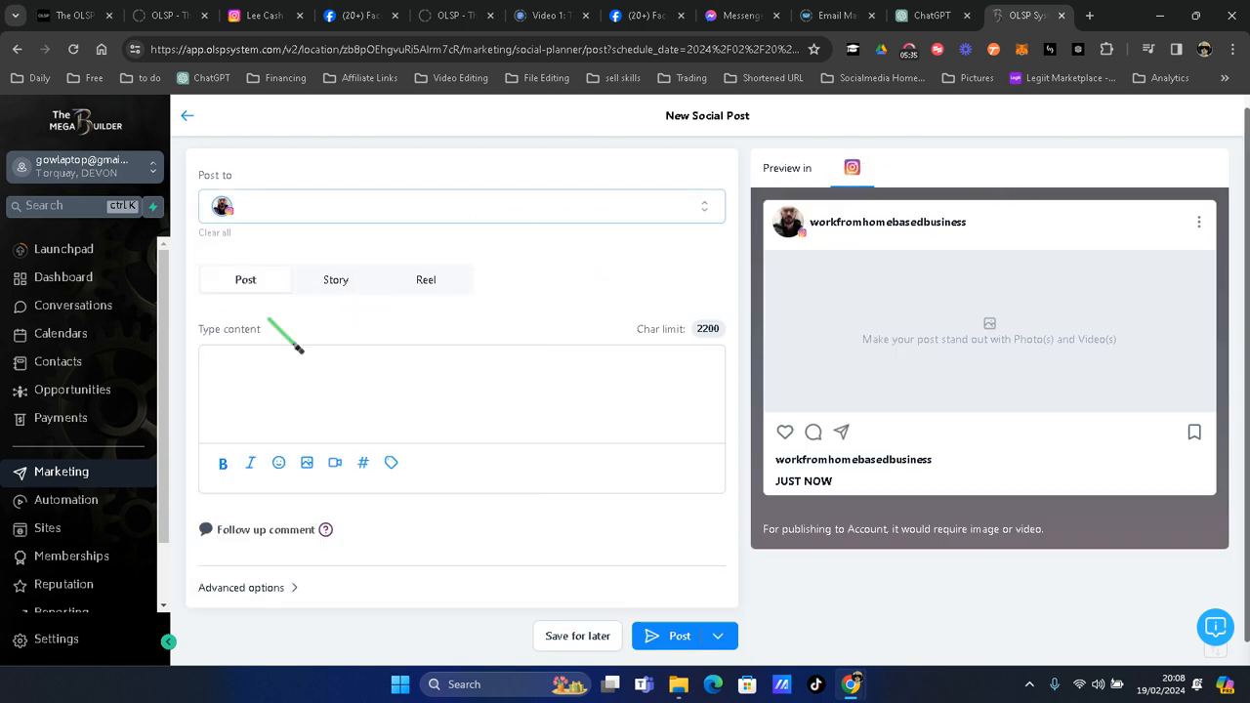
click(430, 284)
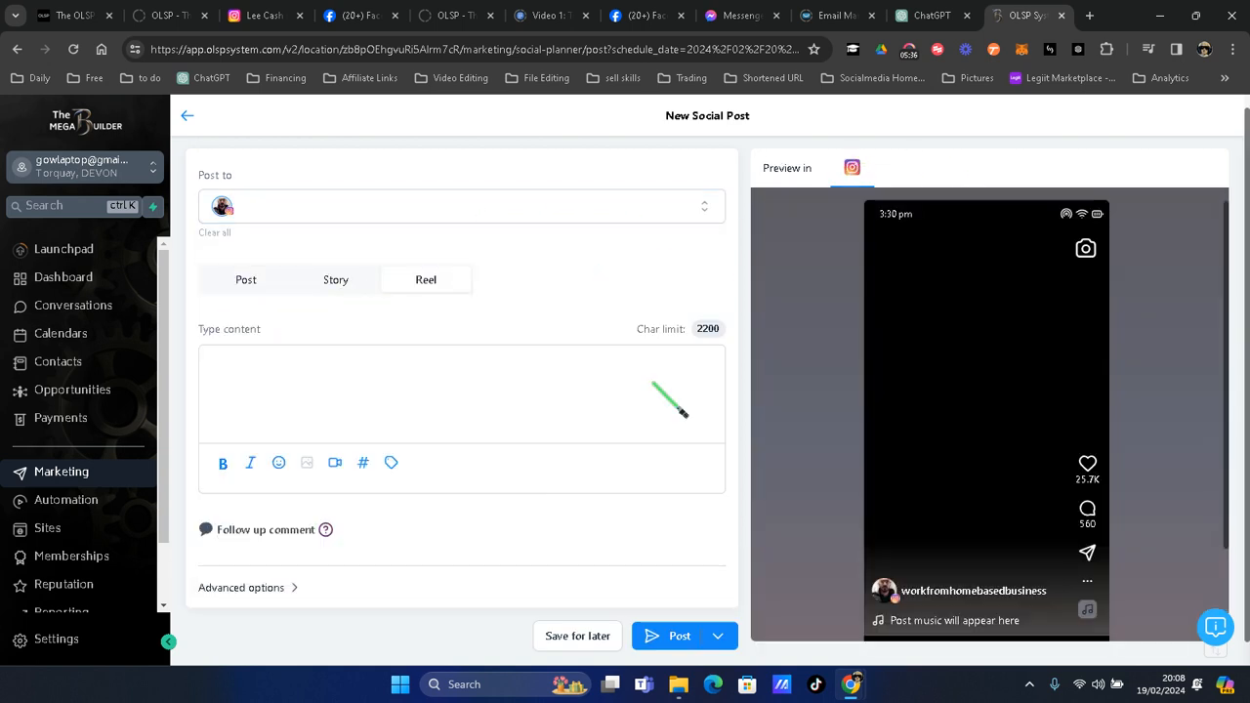
- Paste the copied caption into the new reel's content and add a blank line below it for hashtags
click(367, 425)
key(ctrl+v)
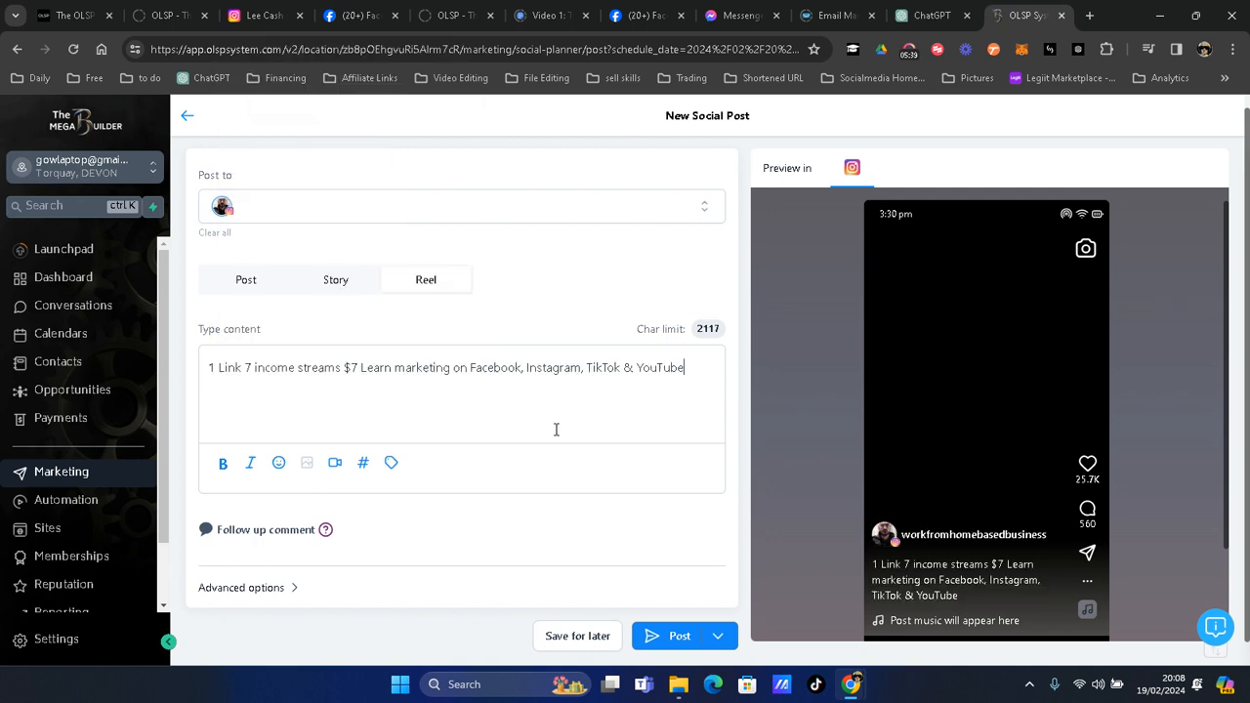
key(Return)
key(Return)
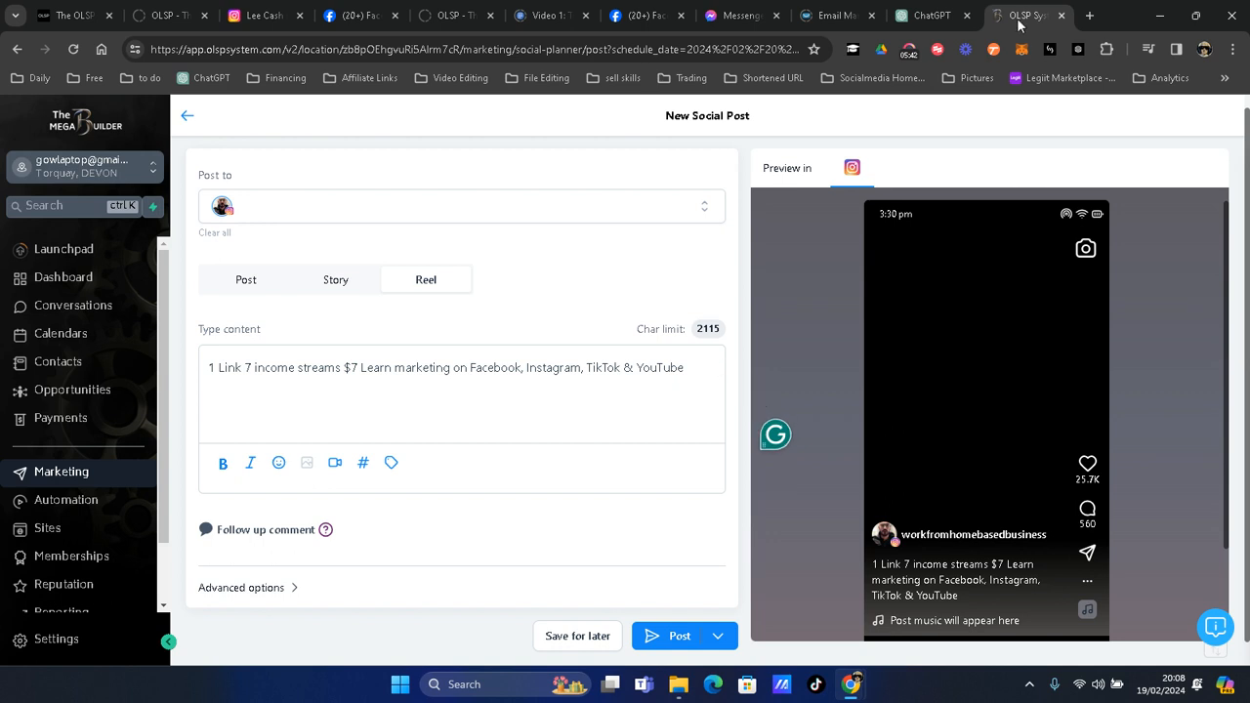
- Copy the hashtags #Mega7BizOpportunity, #PassiveIncomeJourney and #AffiliateEarnings from the ChatGPT list and return to the new social post
click(933, 15)
drag(483, 318, 584, 363)
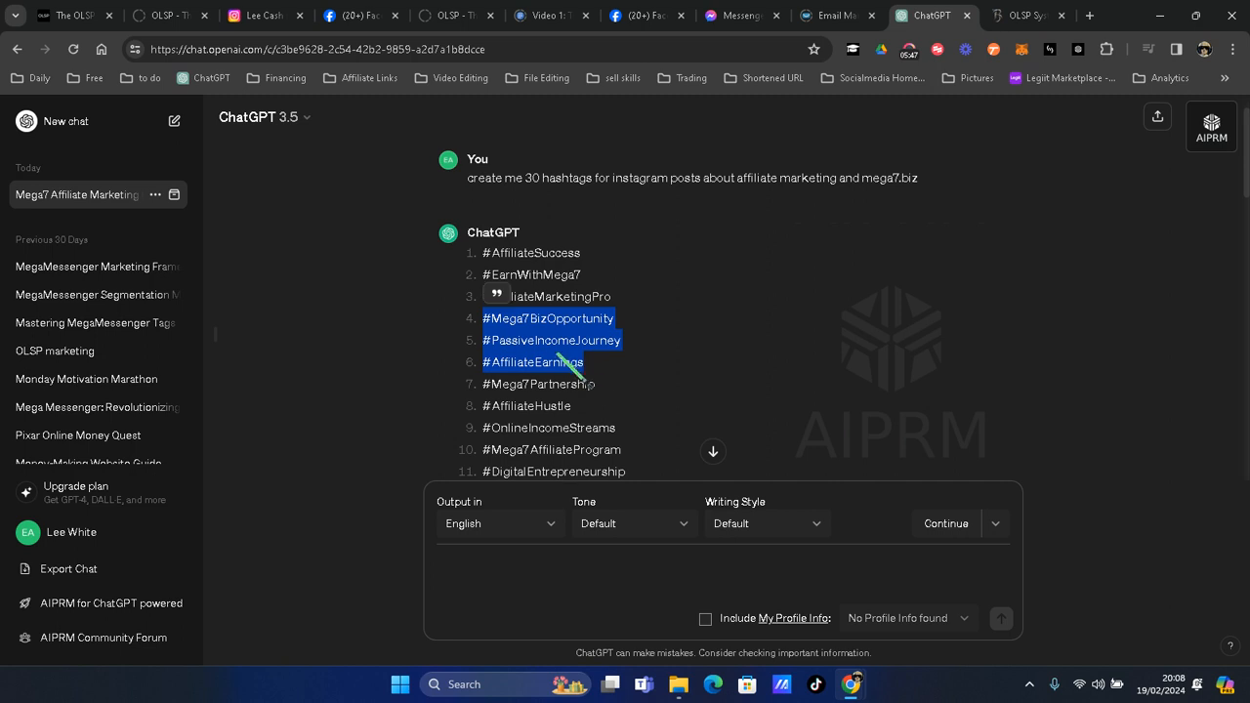
right_click(552, 338)
click(594, 351)
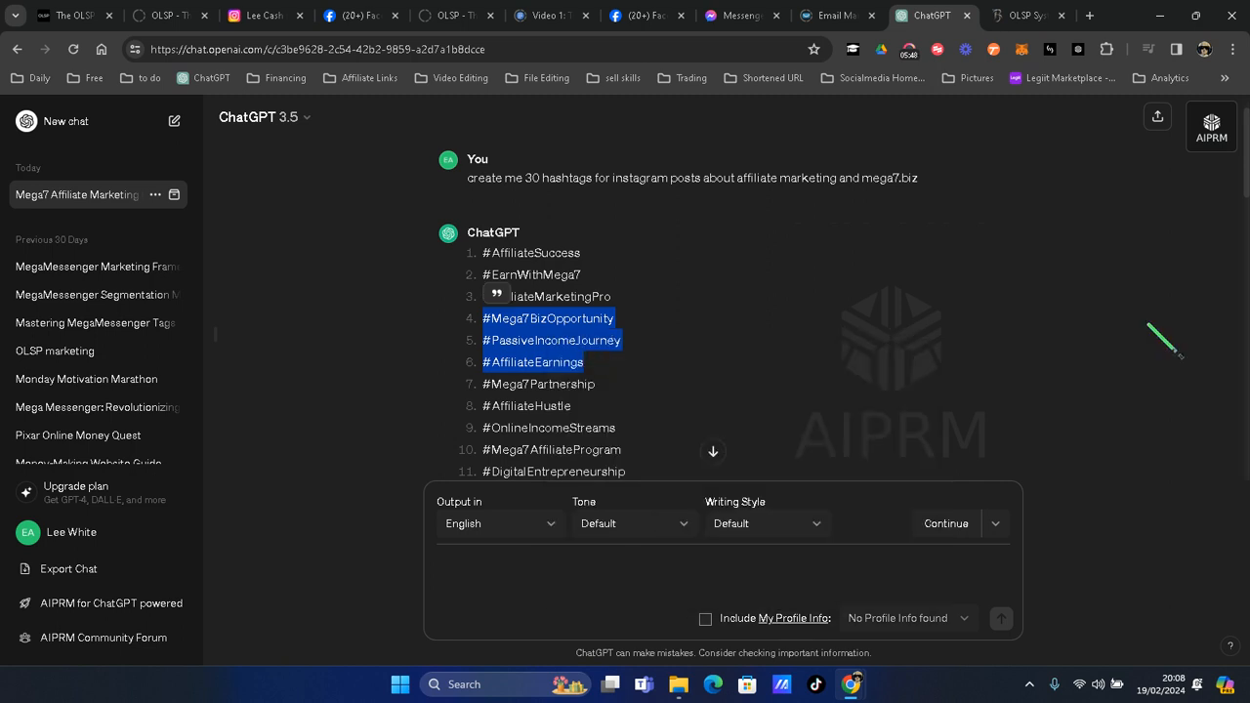
click(1022, 20)
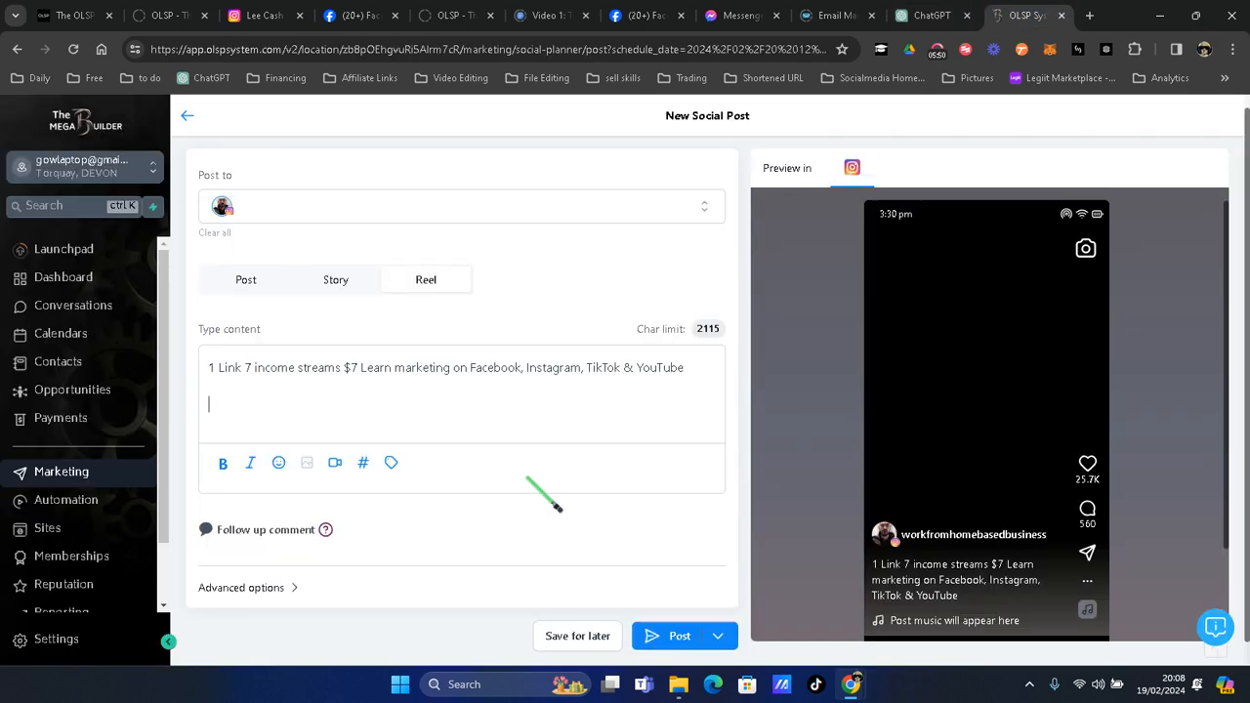
- Paste the copied hashtags below the reel's caption and attach a video from the Instagram Reels media folder
right_click(240, 404)
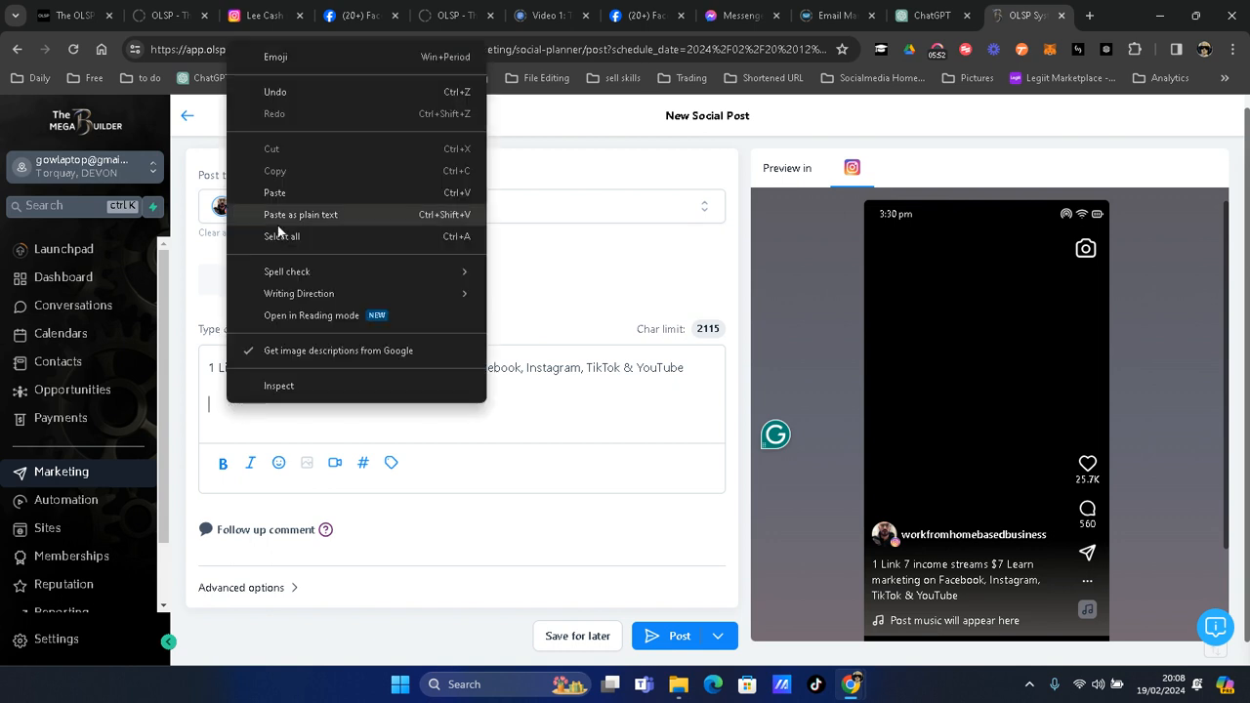
click(282, 194)
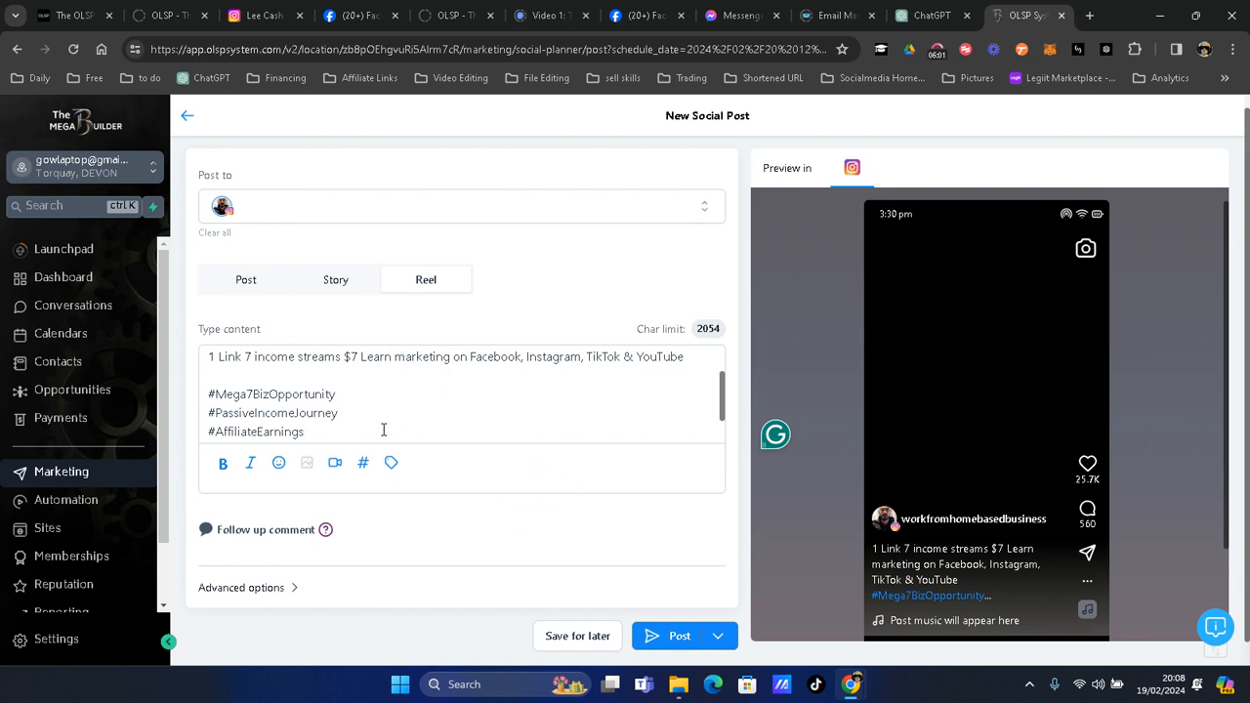
click(335, 465)
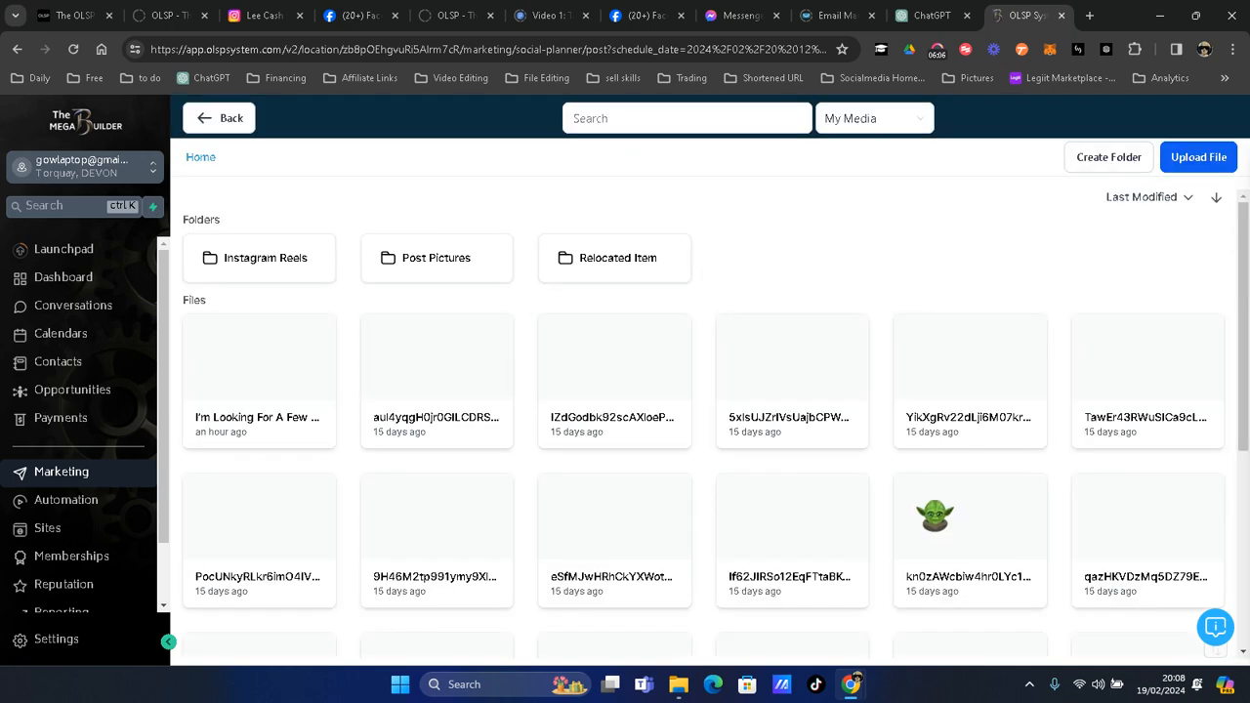
click(252, 270)
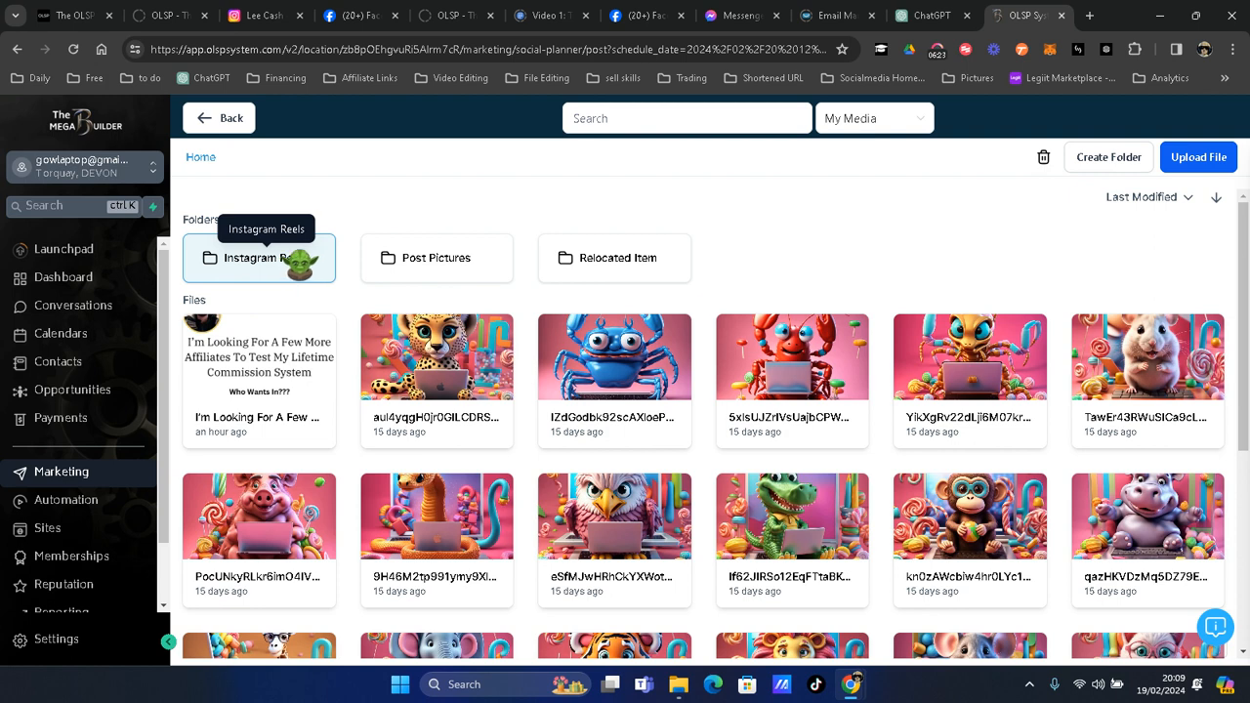
double_click(299, 262)
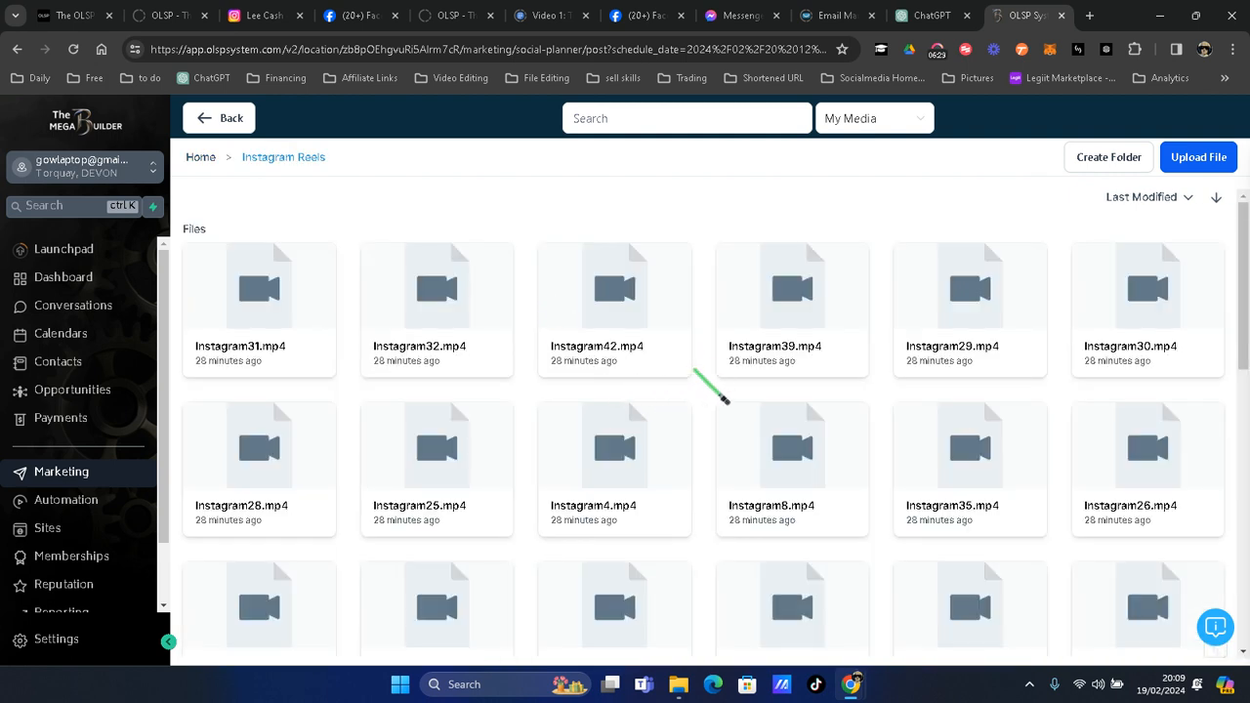
scroll(695, 371, down, 2)
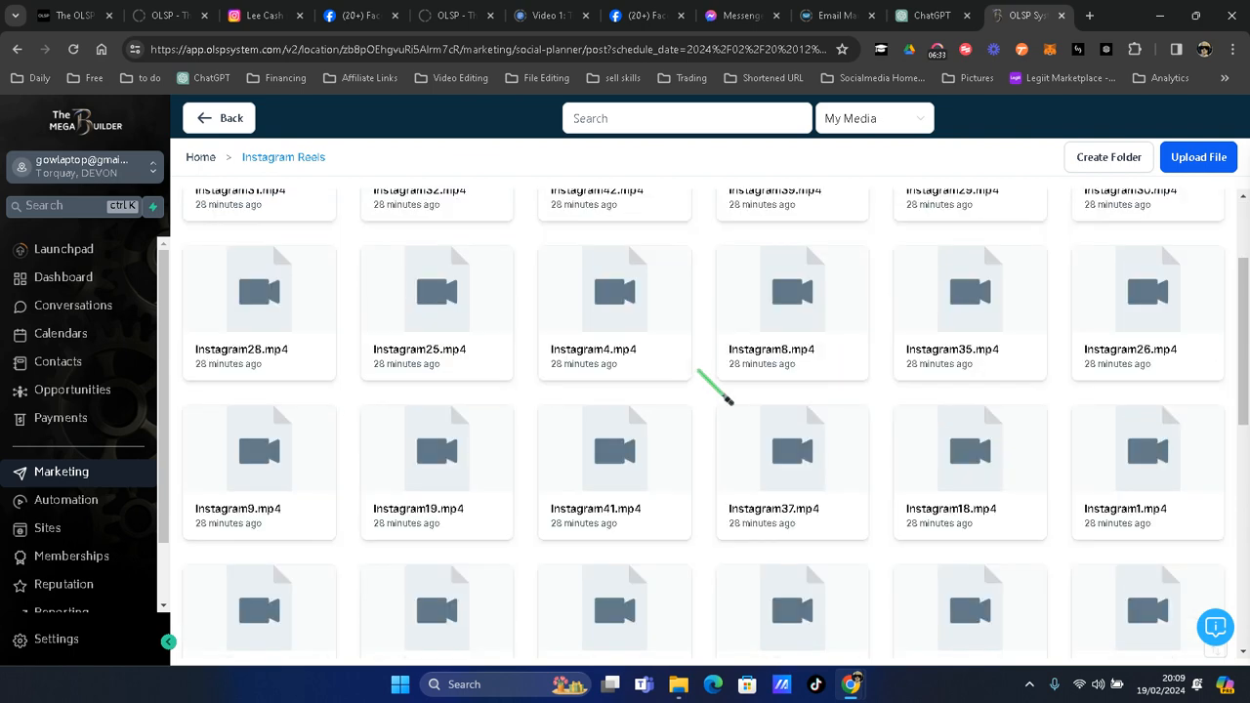
scroll(723, 396, down, 1)
click(972, 552)
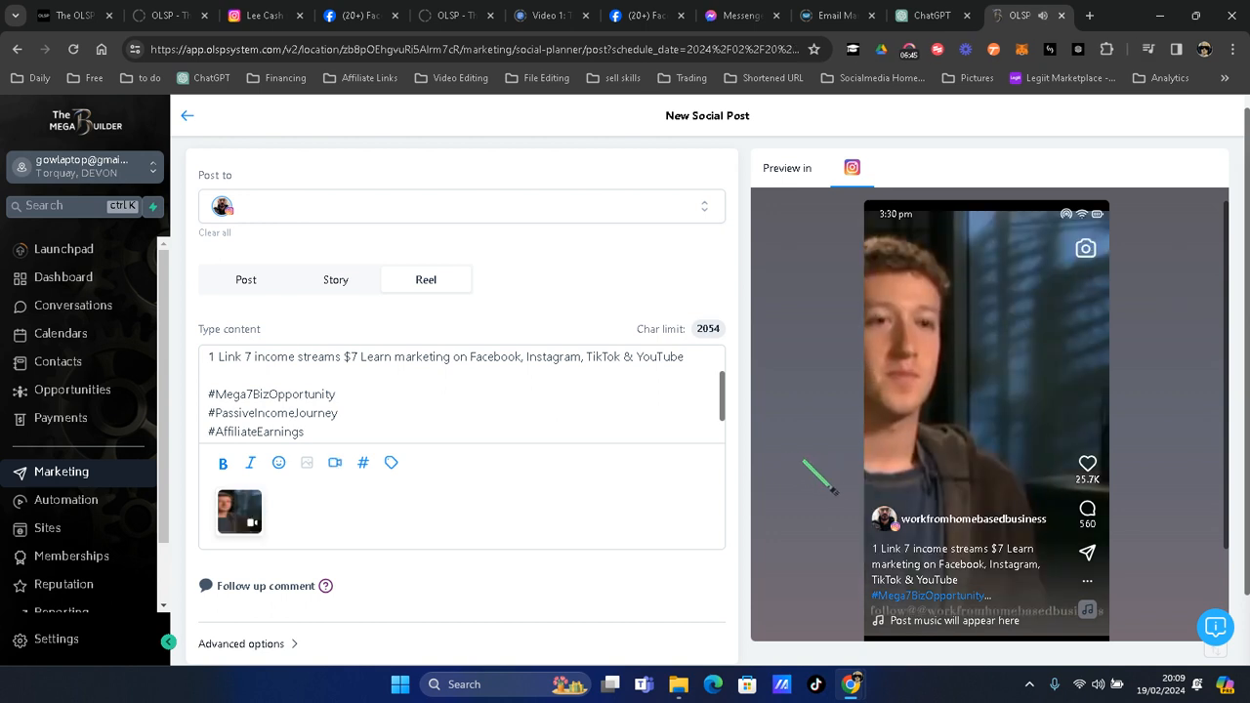
- Schedule the second reel for 20 February 2024 at 02:00 PM
scroll(805, 463, down, 1)
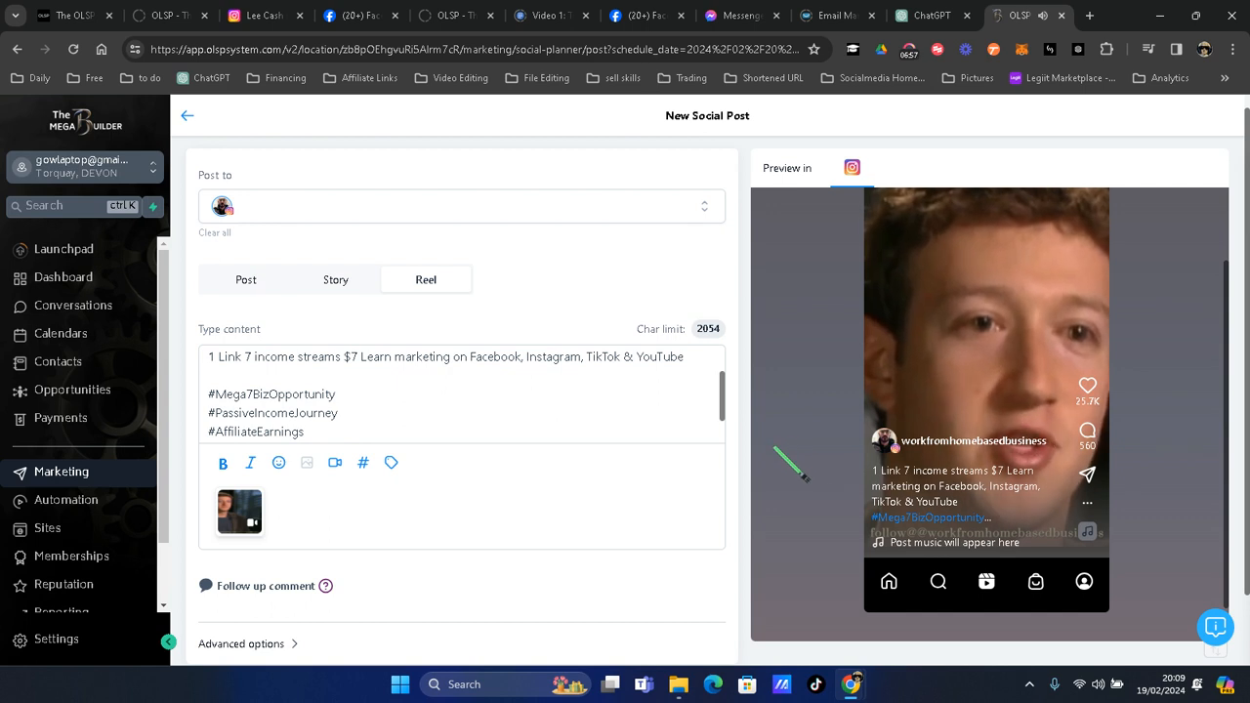
scroll(606, 500, down, 1)
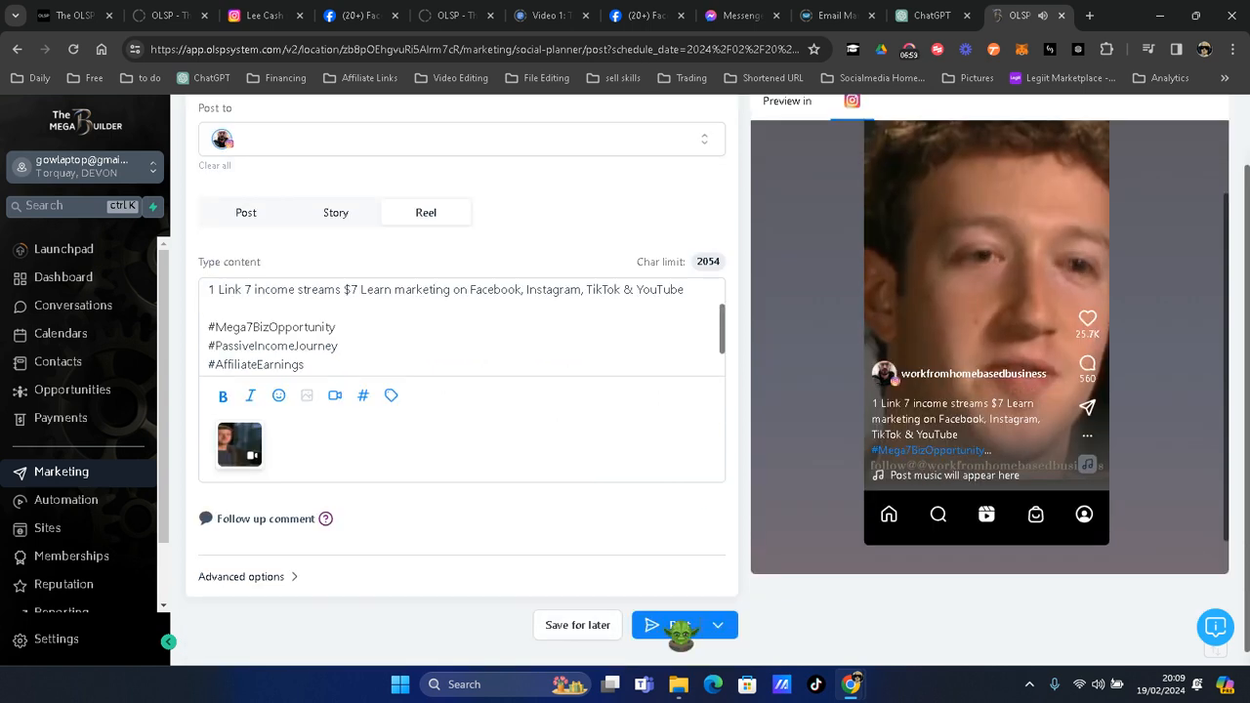
click(718, 626)
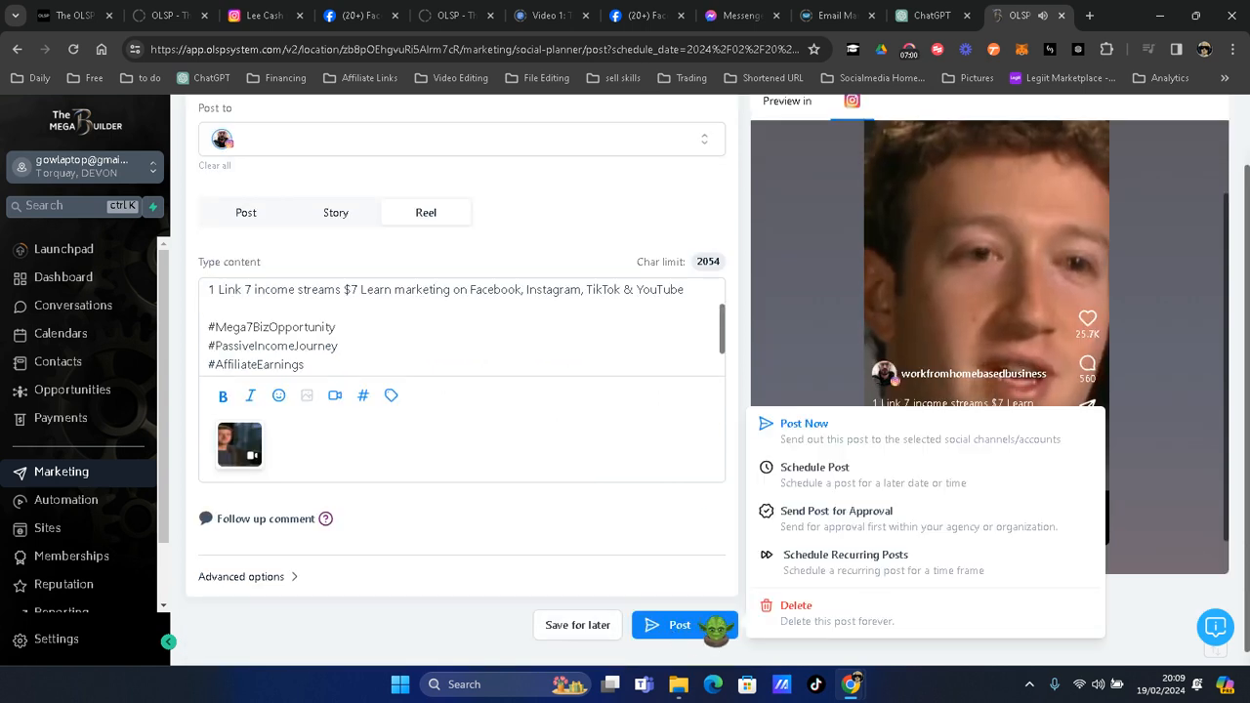
click(814, 472)
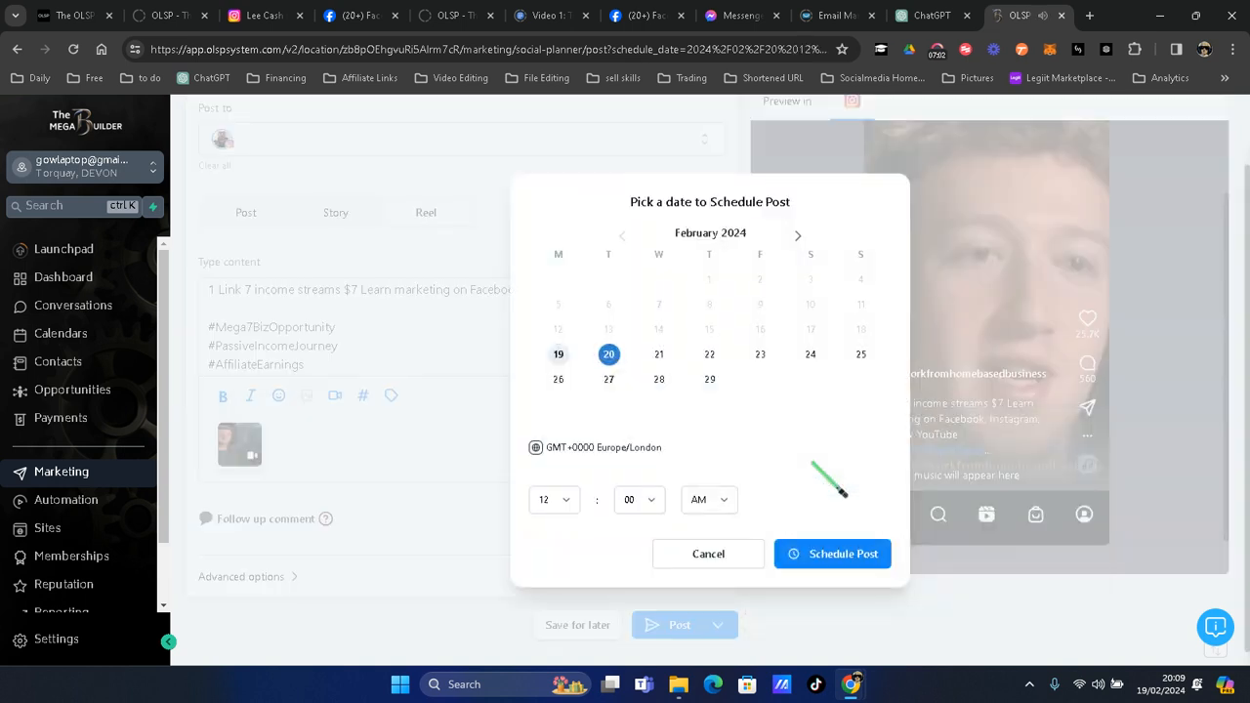
click(608, 355)
click(564, 499)
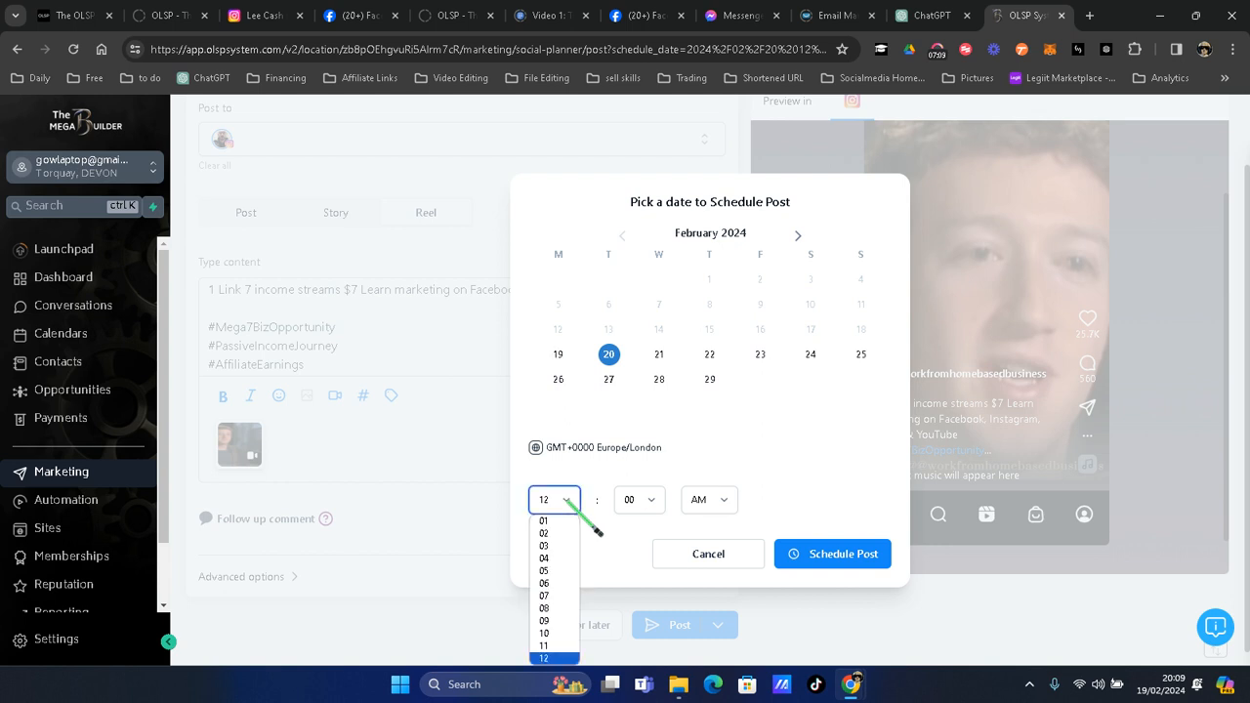
click(561, 533)
click(728, 506)
click(705, 531)
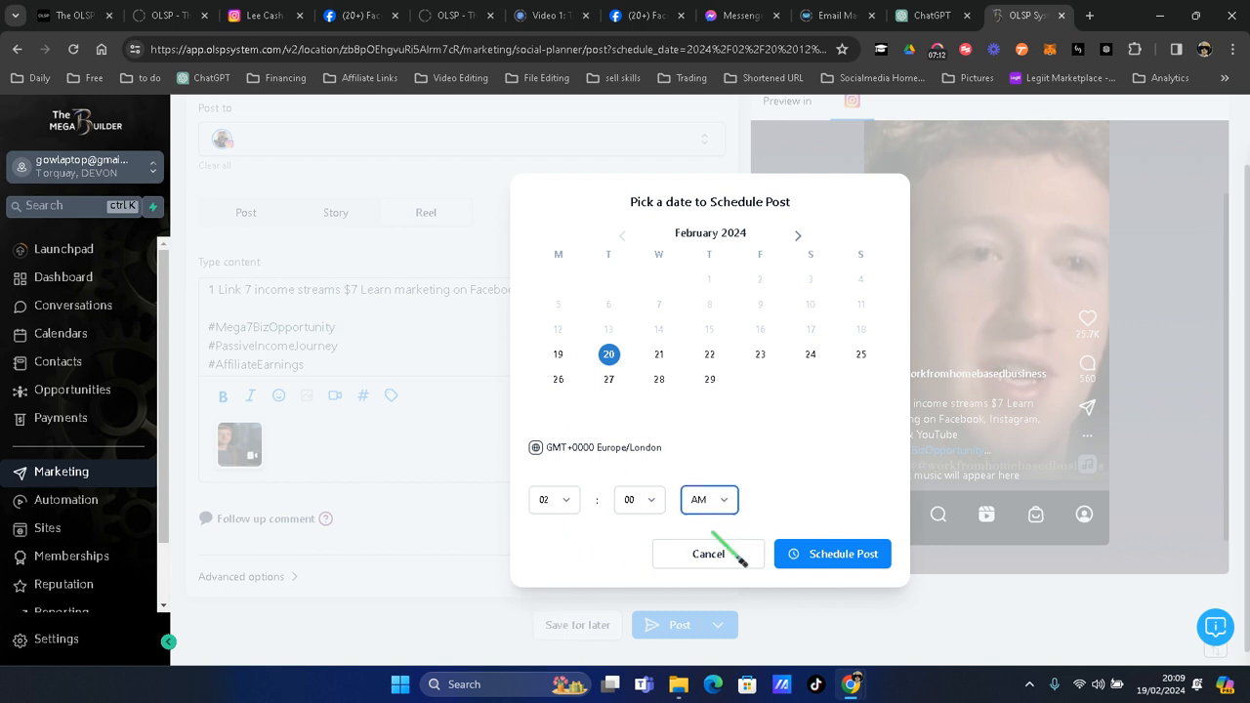
click(852, 557)
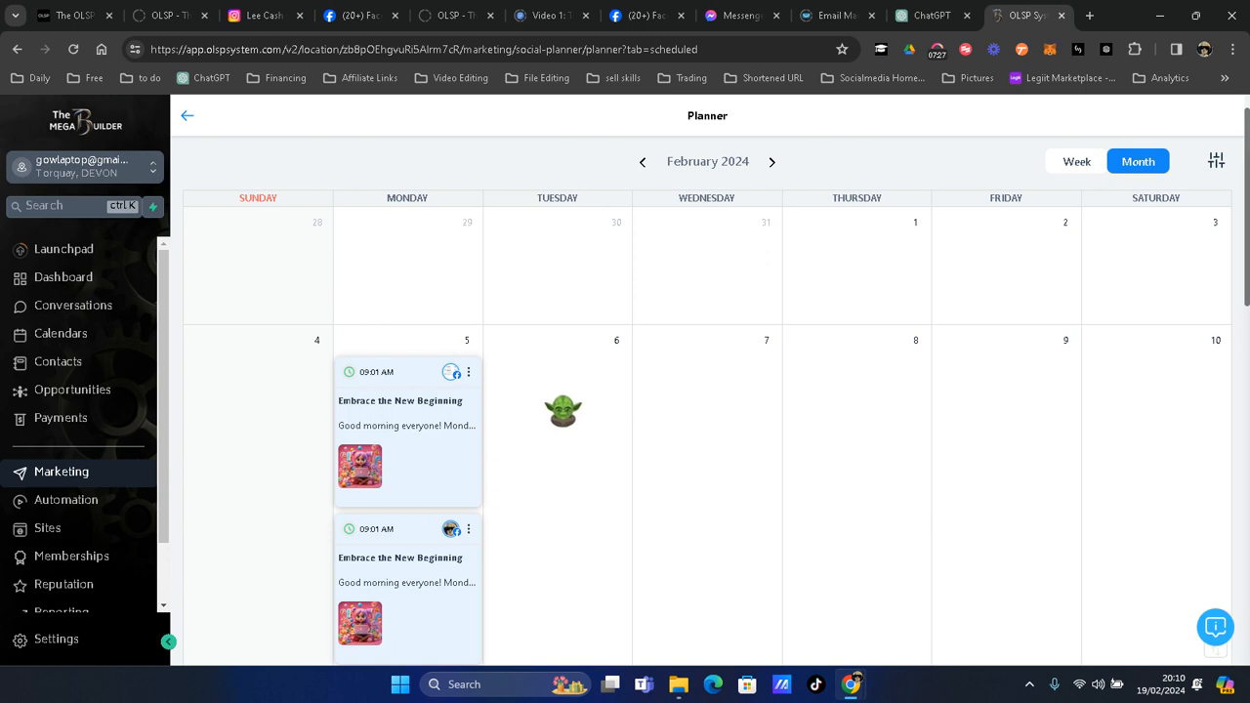
- Start a third new social post on 20 February in the planner calendar
scroll(573, 410, down, 10)
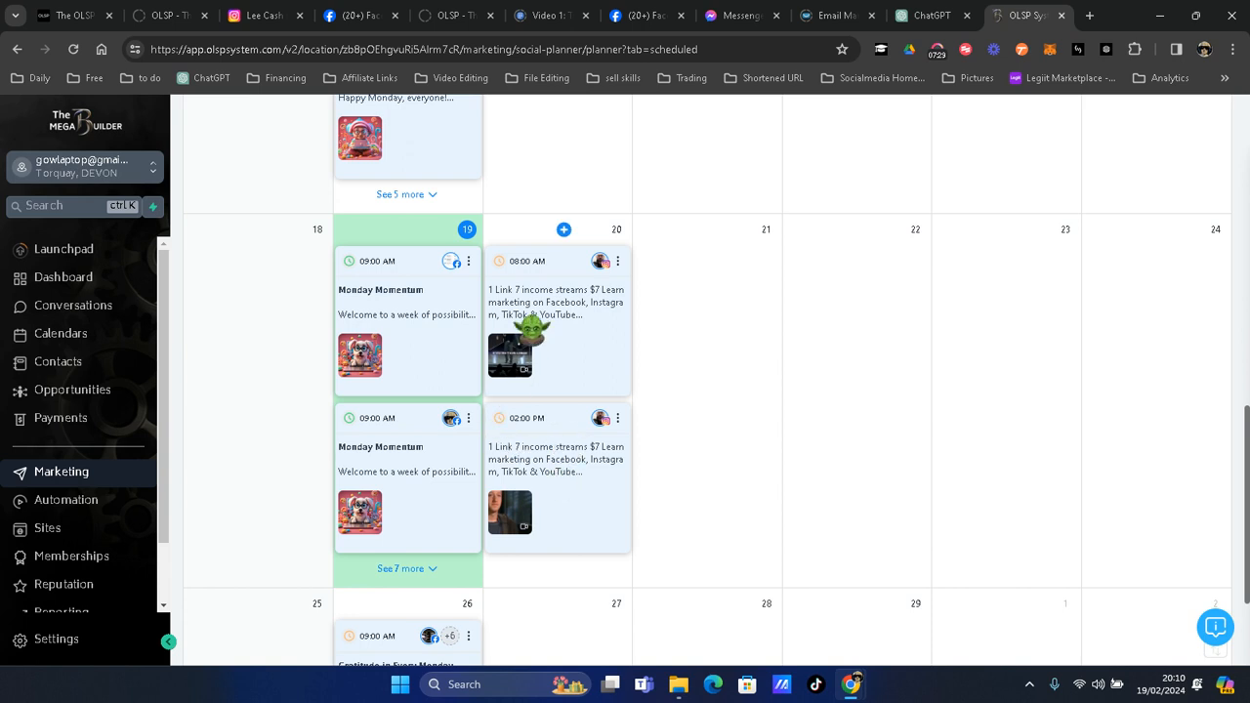
scroll(559, 483, down, 1)
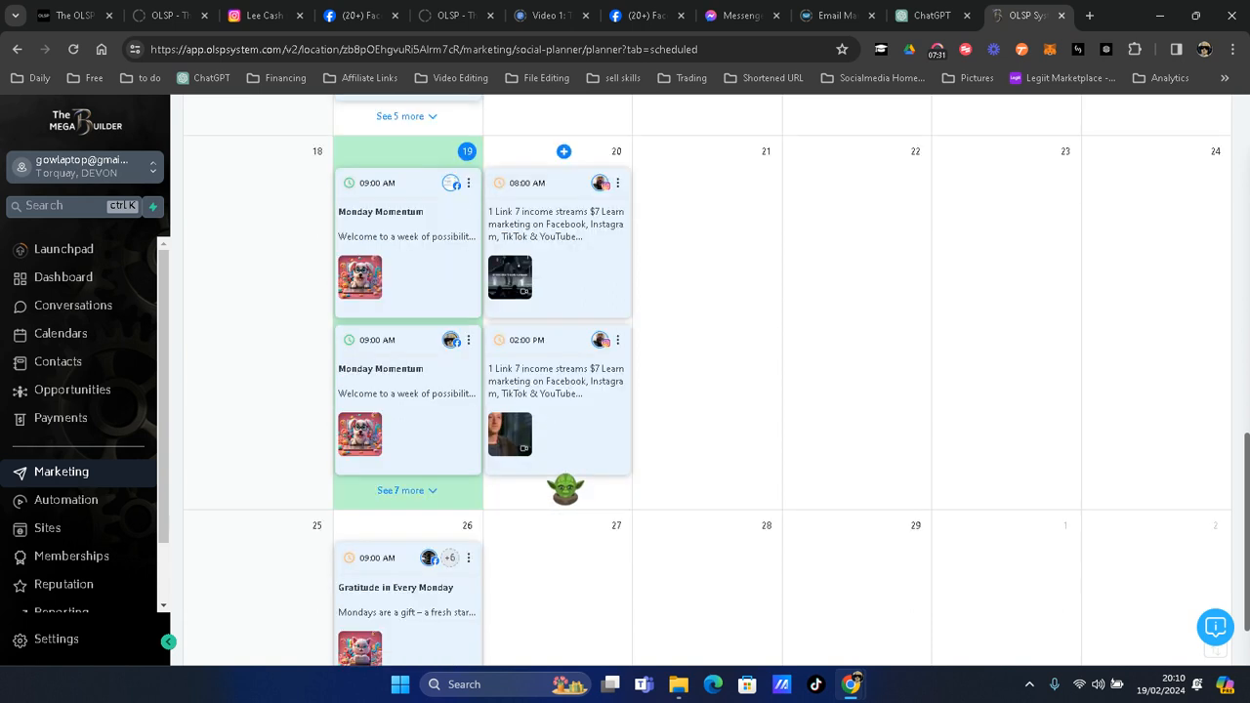
click(564, 158)
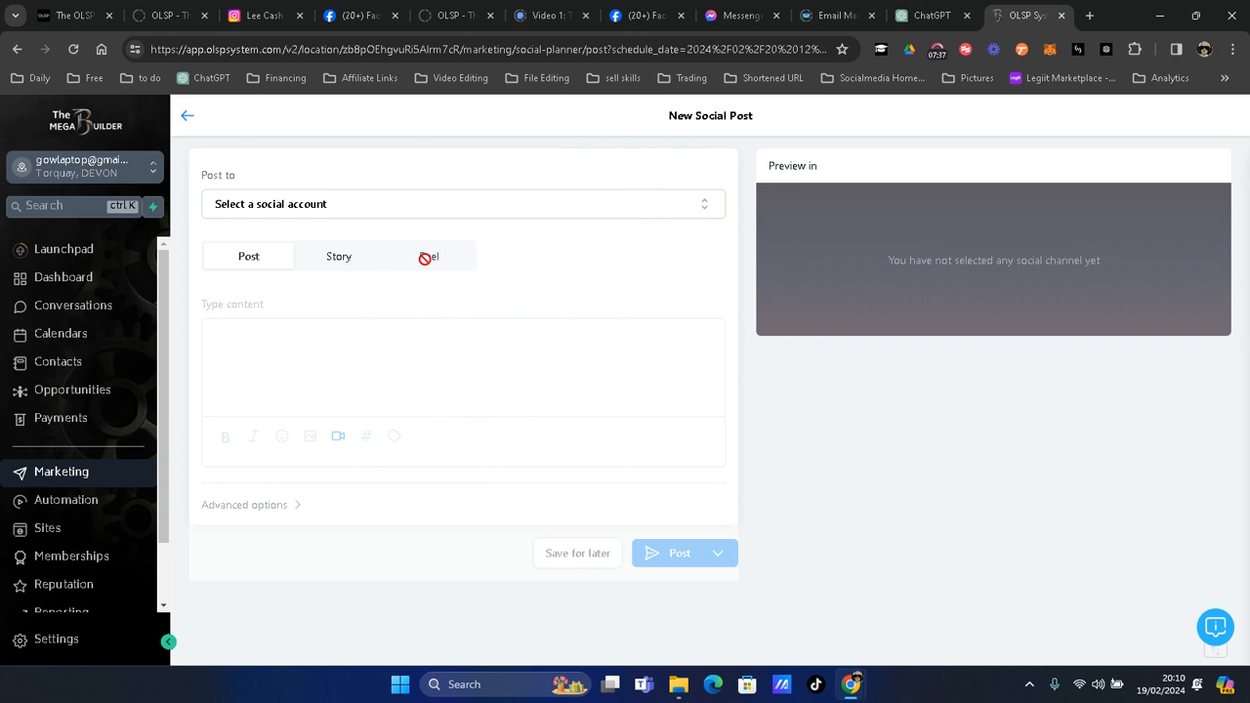
- Select the workfromhomebasedbusiness Instagram account for the third post and set its type to Reel
click(474, 204)
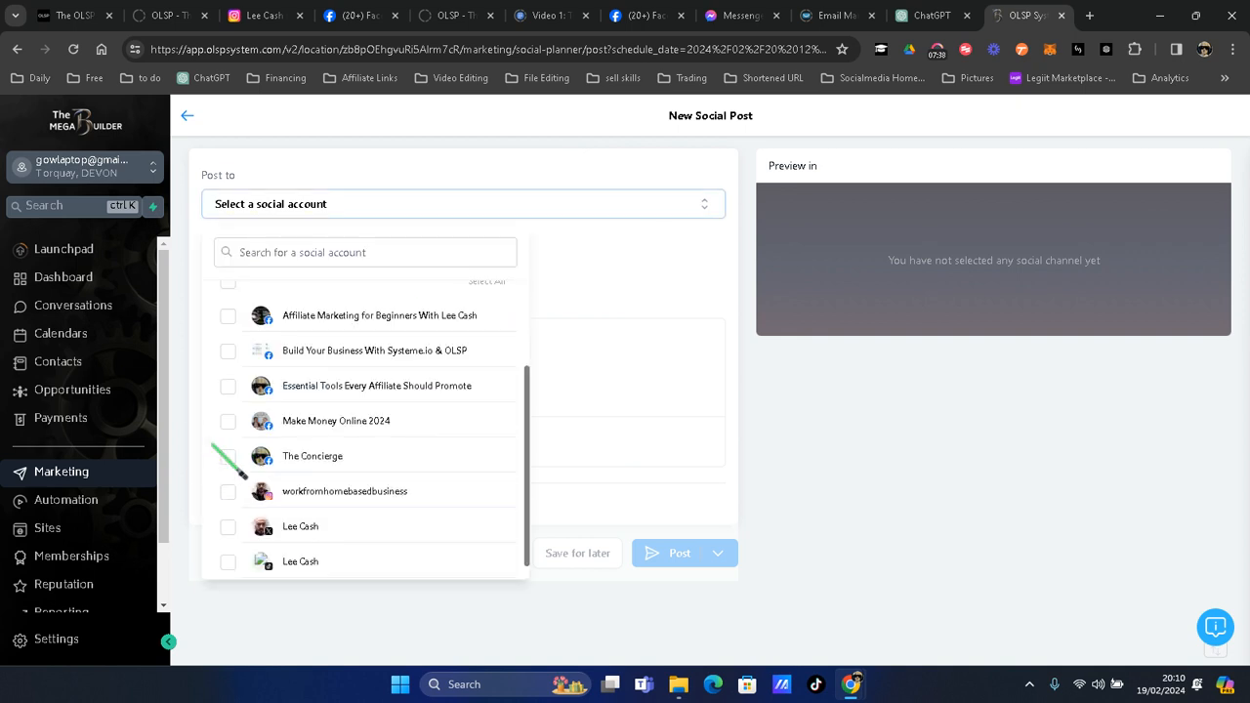
click(225, 497)
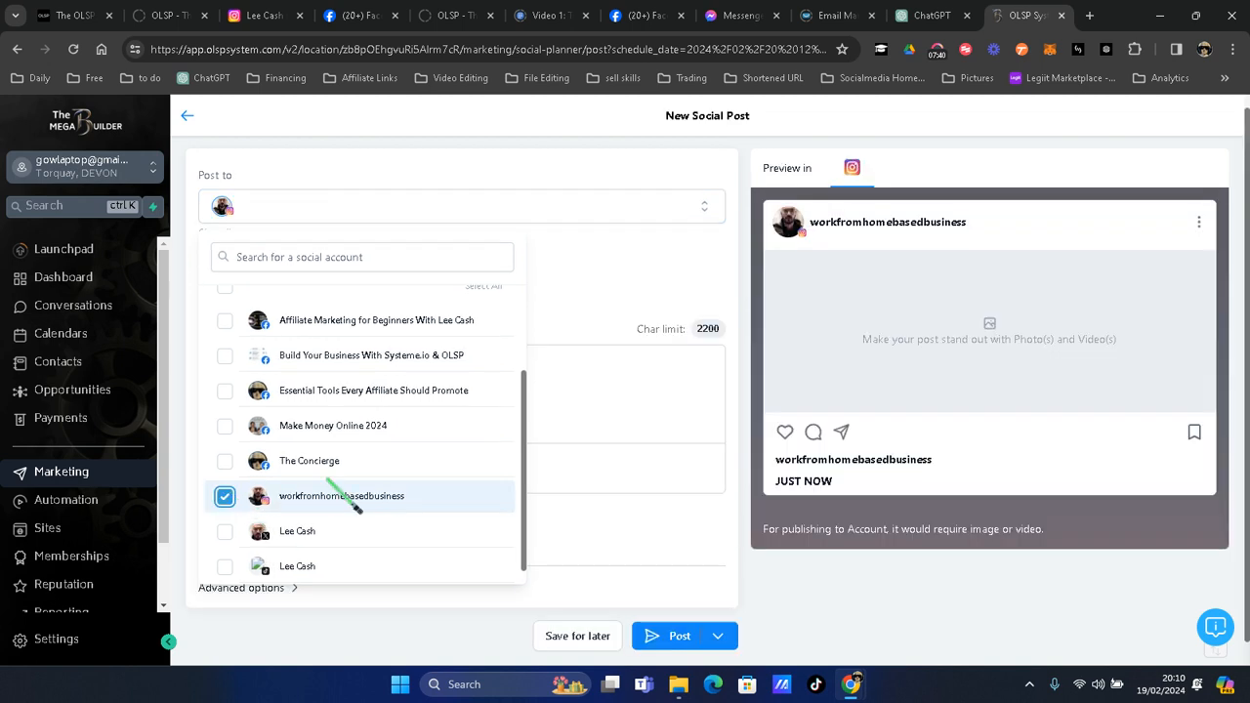
click(600, 387)
click(432, 280)
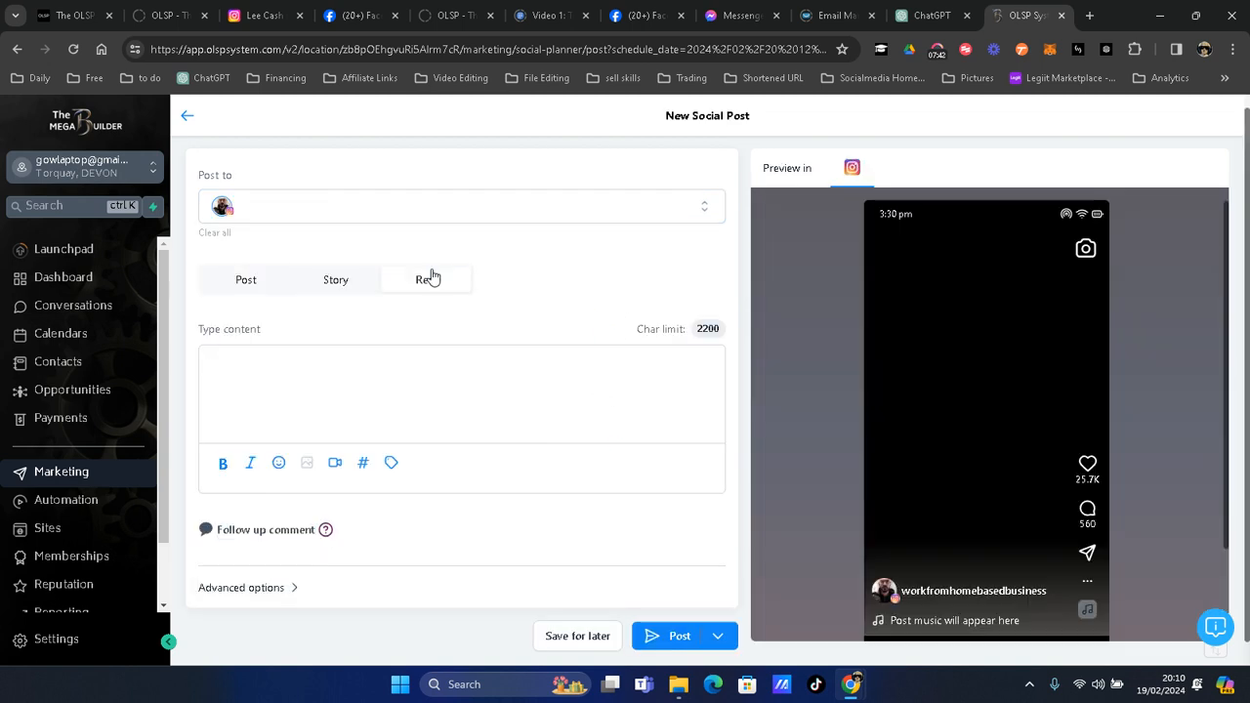
- Attach Instagram3.mp4 from the Instagram Reels media folder to the third reel
click(335, 462)
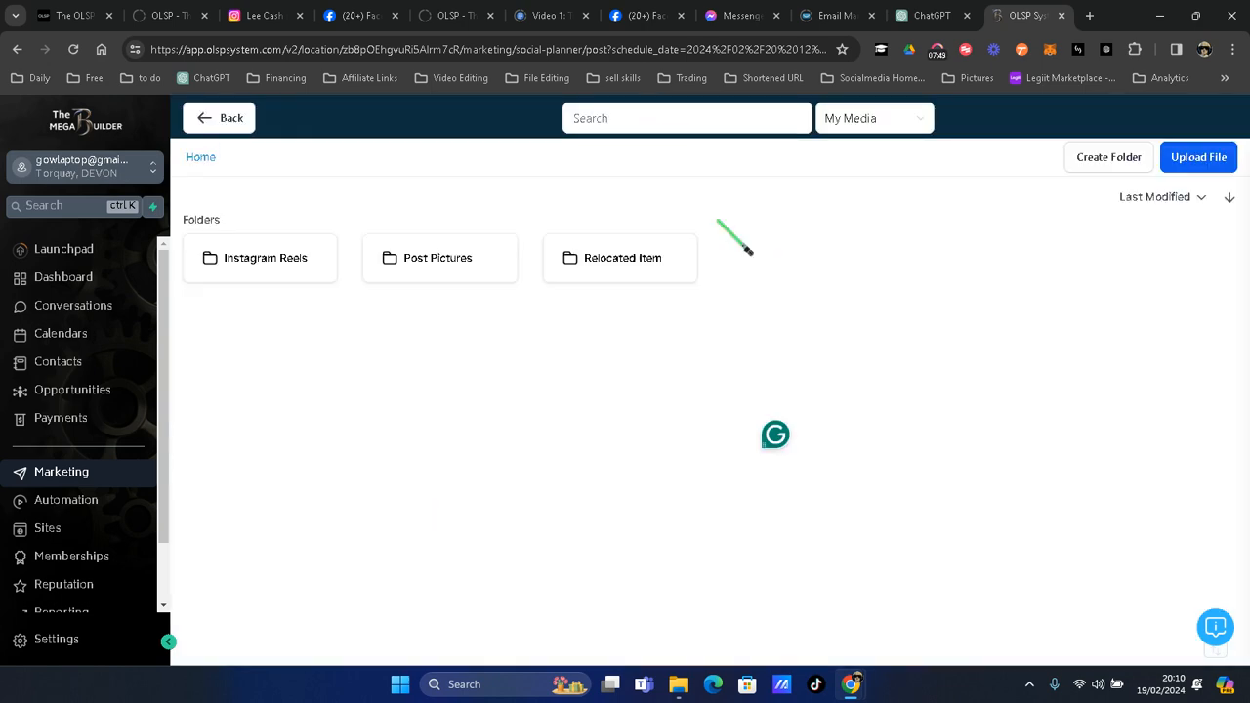
click(264, 260)
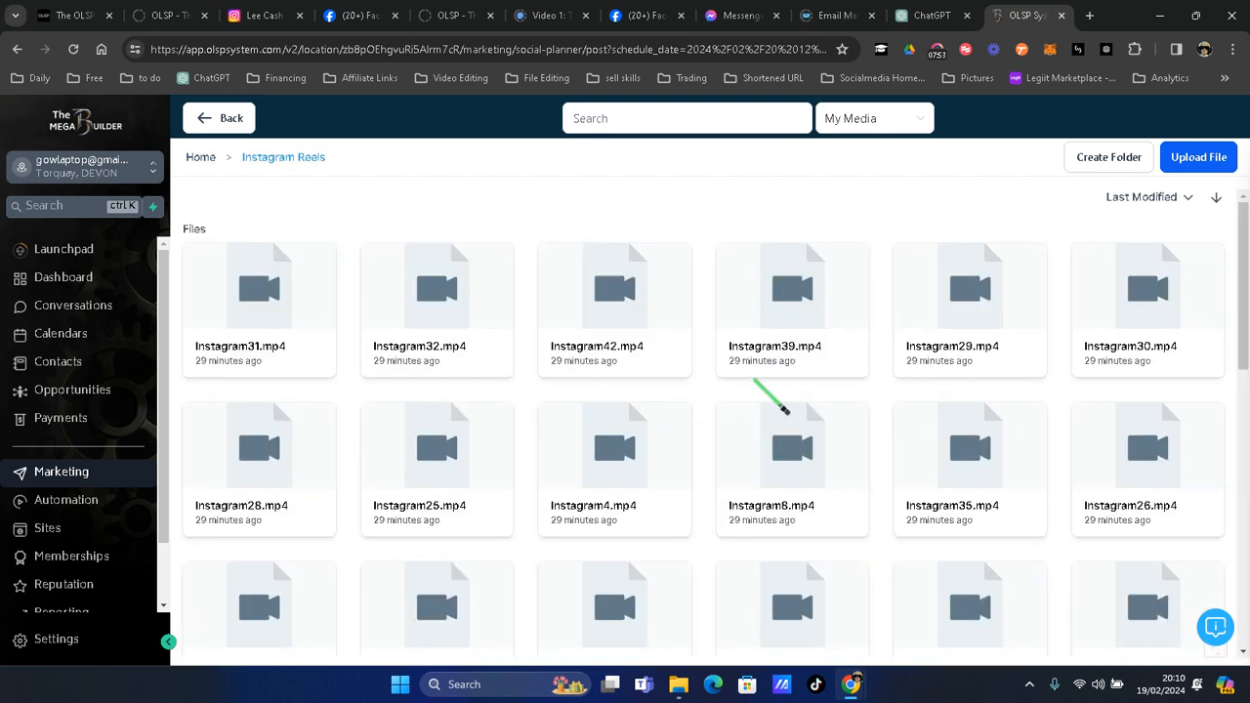
scroll(785, 410, down, 3)
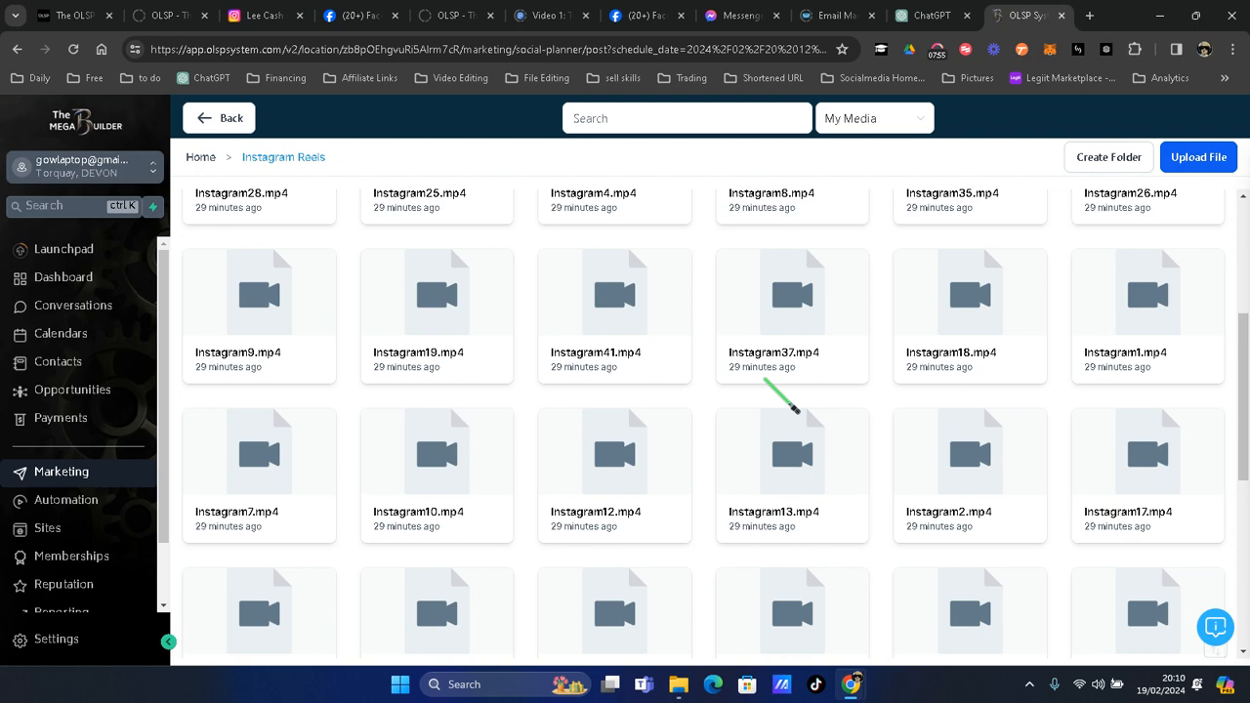
scroll(793, 410, down, 2)
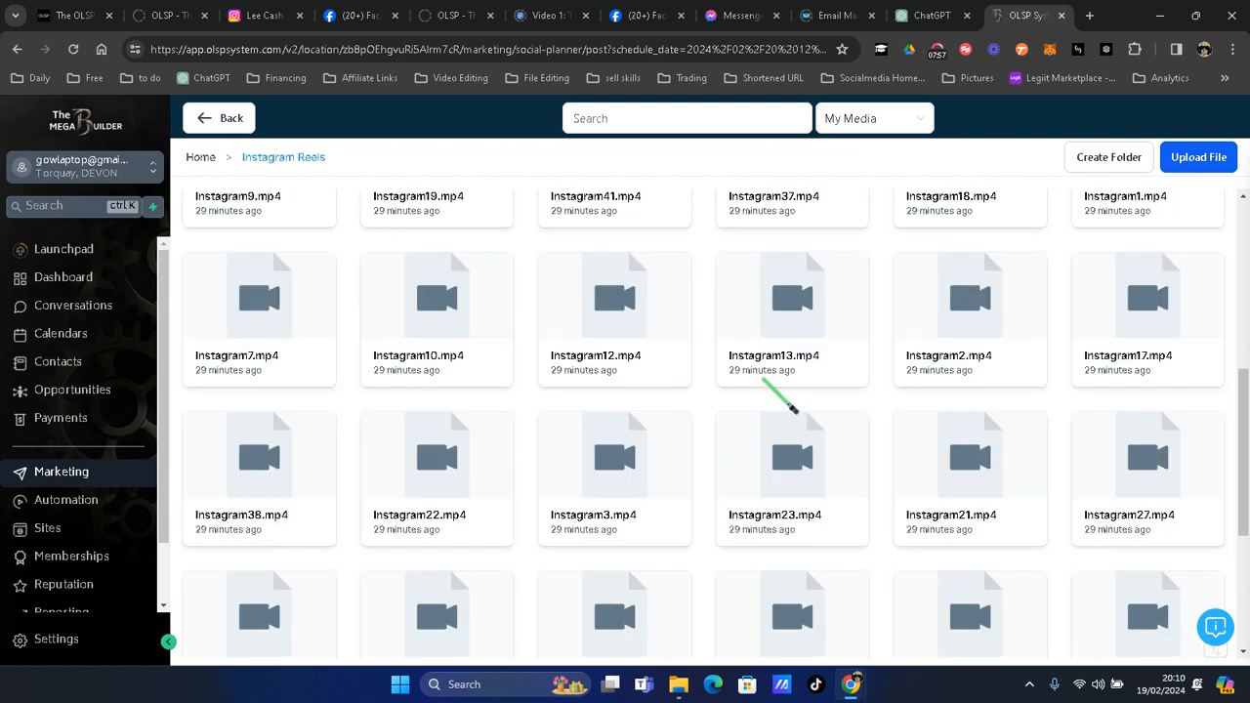
click(617, 459)
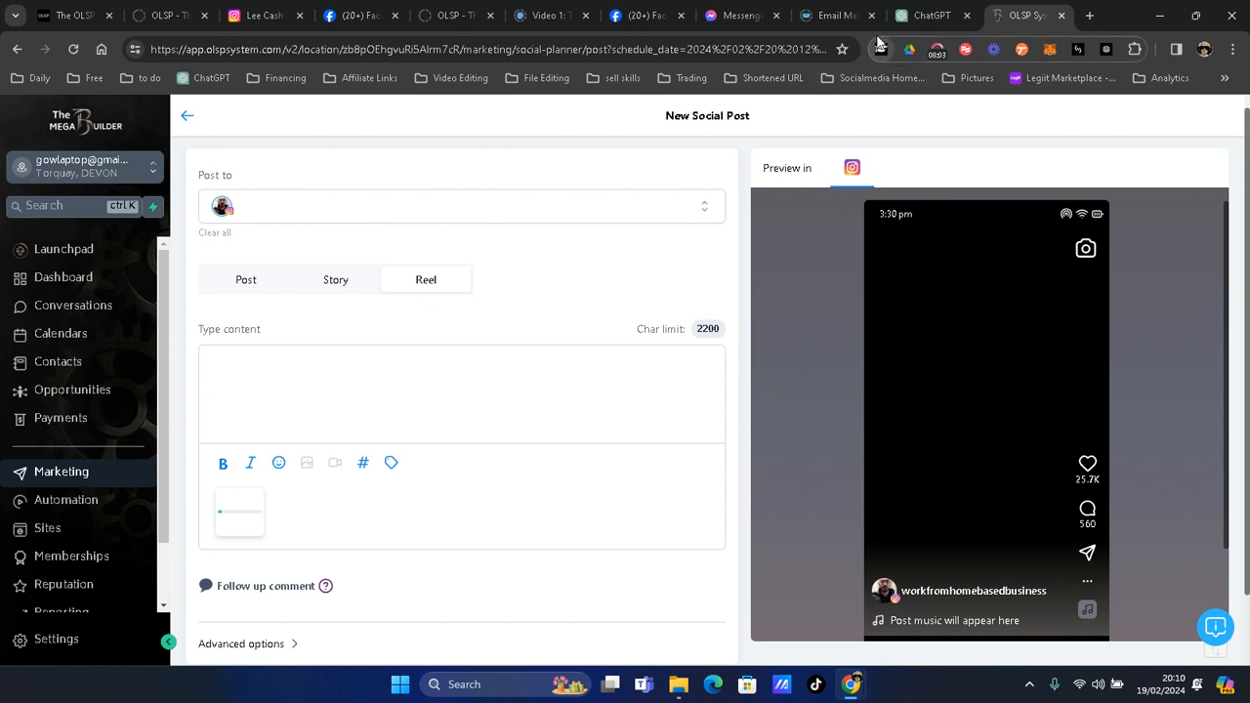
- Copy #Mega7Partnership, #AffiliateHustle and #OnlineIncomeStreams from the ChatGPT hashtag list and return to the new social post
click(923, 22)
drag(485, 384, 617, 428)
key(ctrl+c)
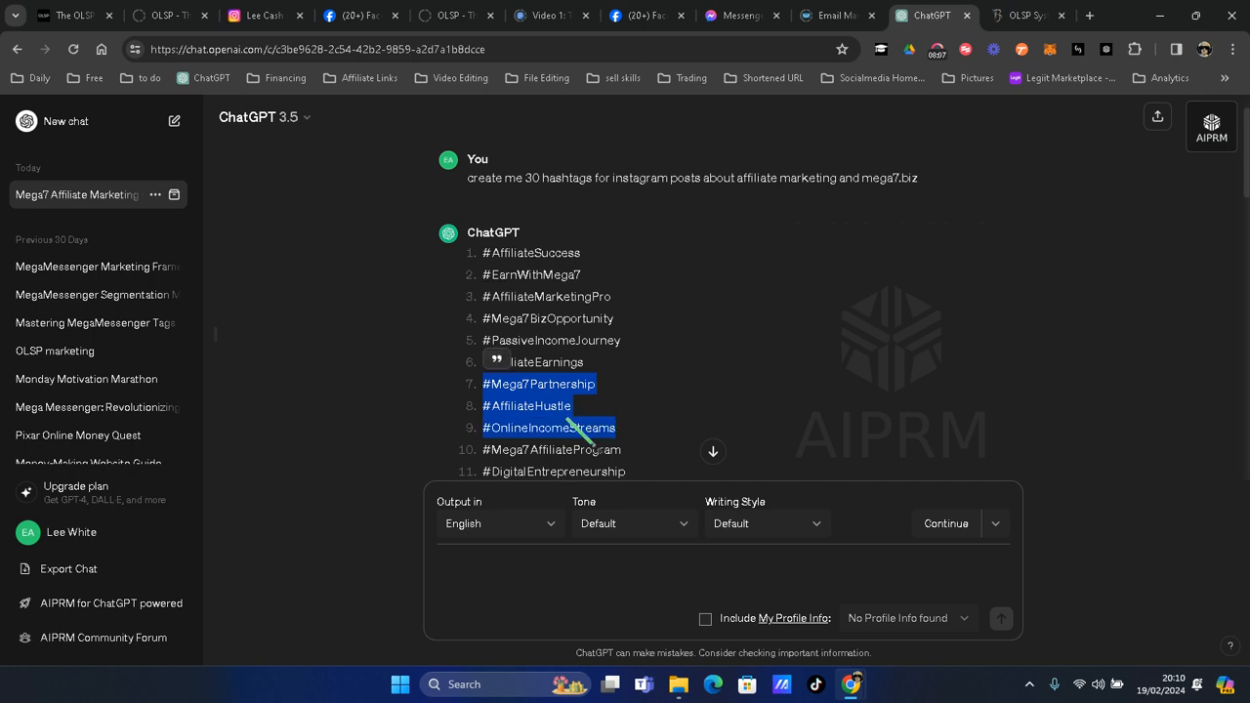
right_click(528, 400)
click(580, 147)
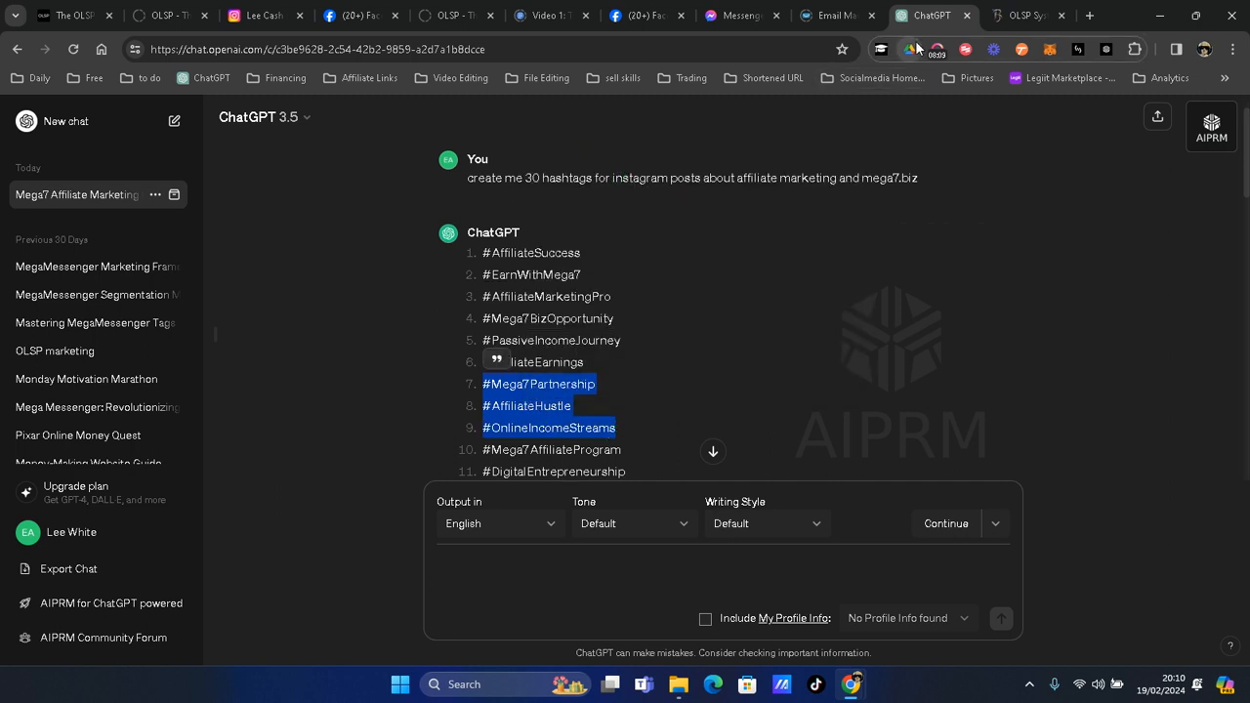
click(1021, 16)
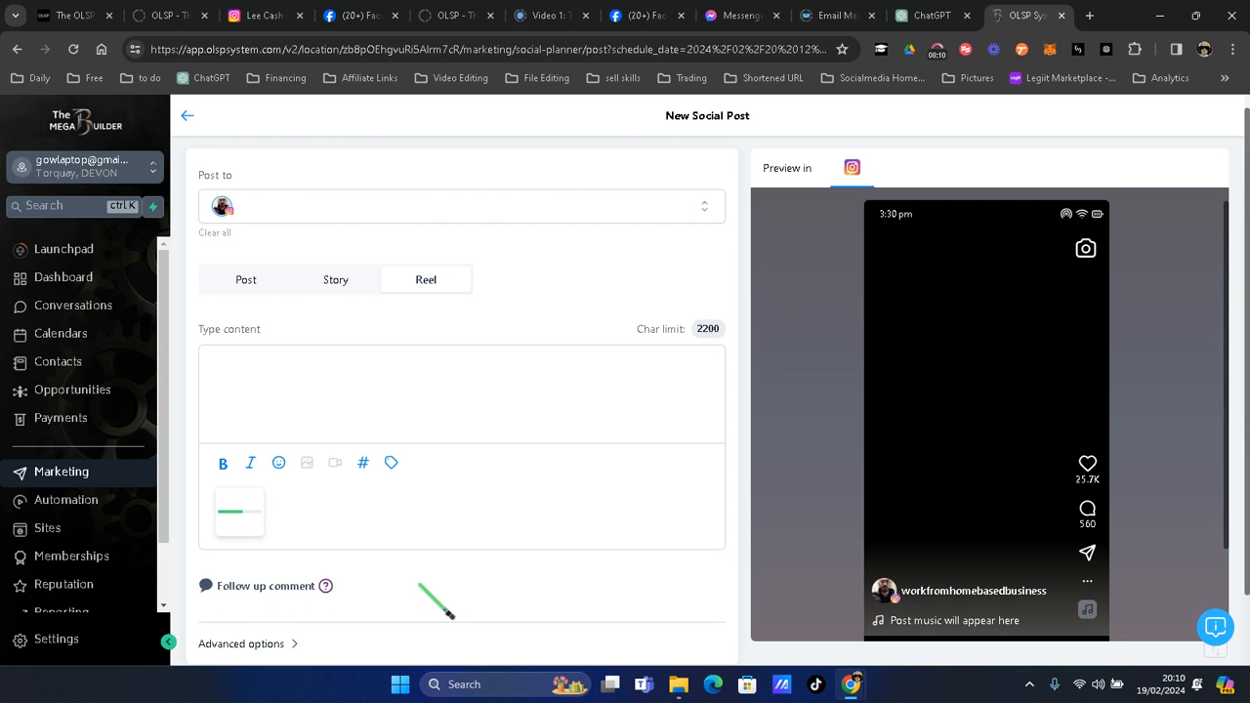
- Paste the hashtags into the third reel's content and add two empty lines above them for the caption
right_click(230, 365)
click(272, 230)
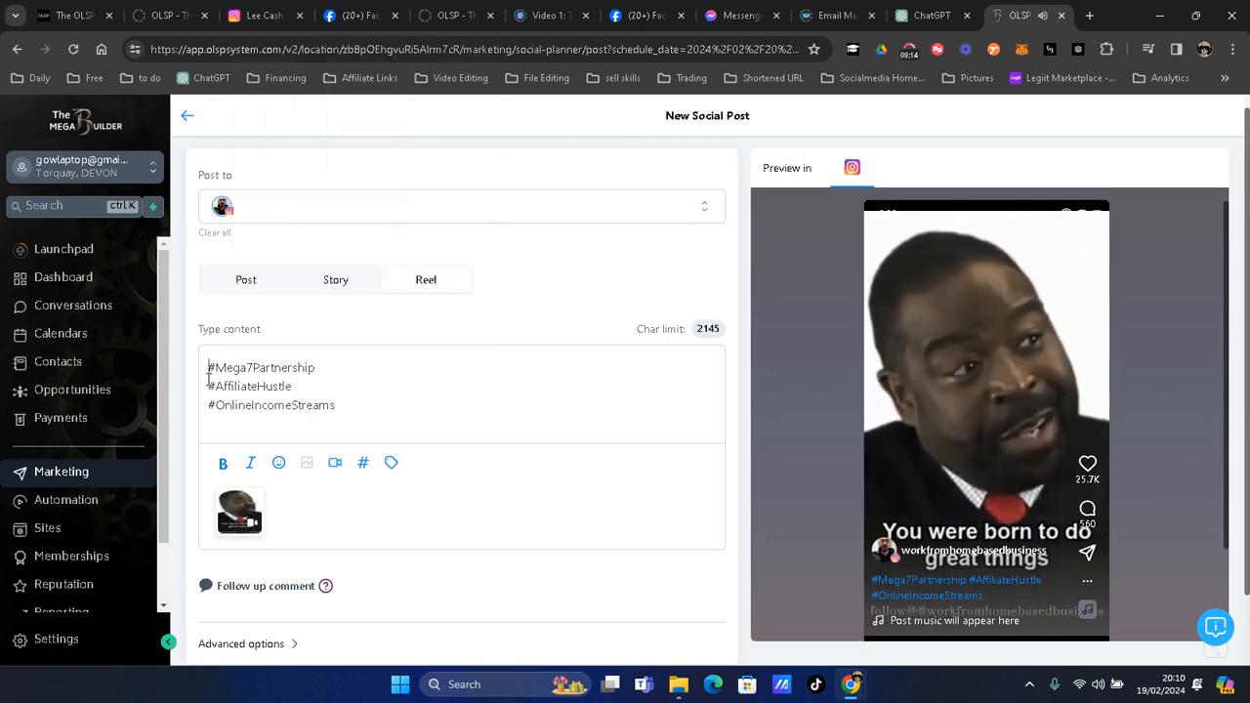
key(Return)
key(Return)
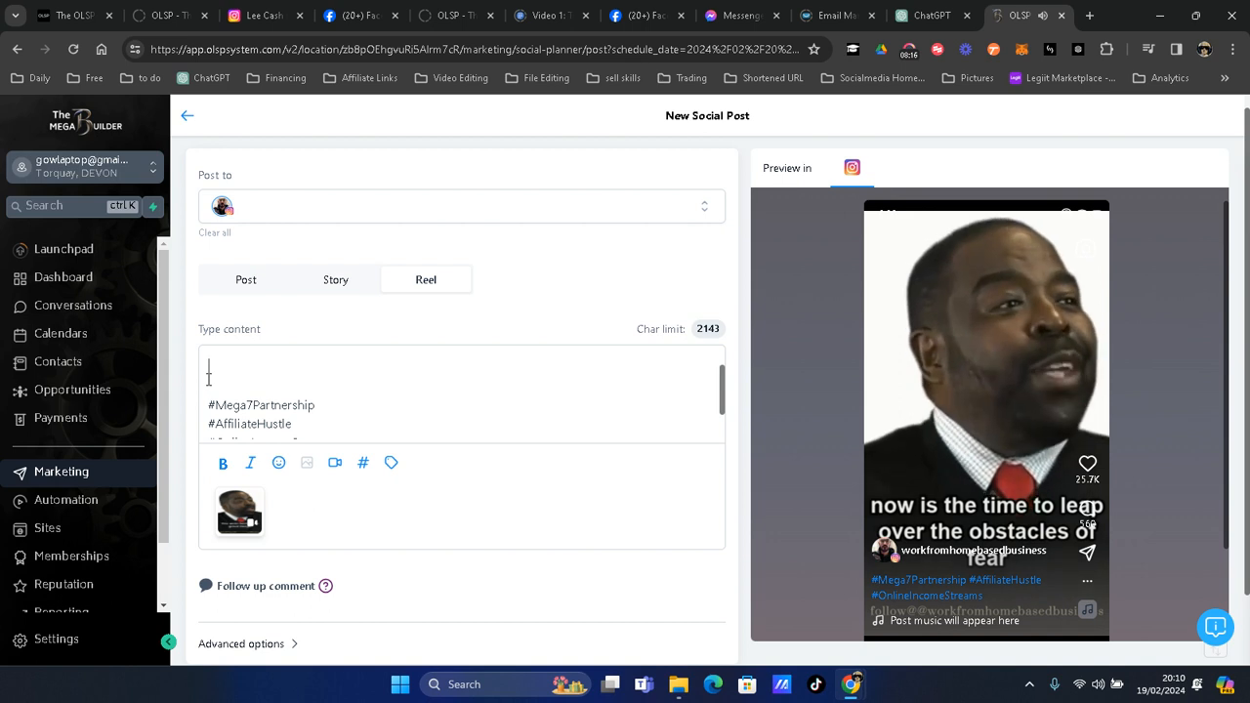
- Enter the caption "1 link 7 Income Streams Only $7 Learn Marketing for Facebook, Instagram, TikTok & YouTube" above the third reel's hashtags
text(1 I)
text(ink 7 )
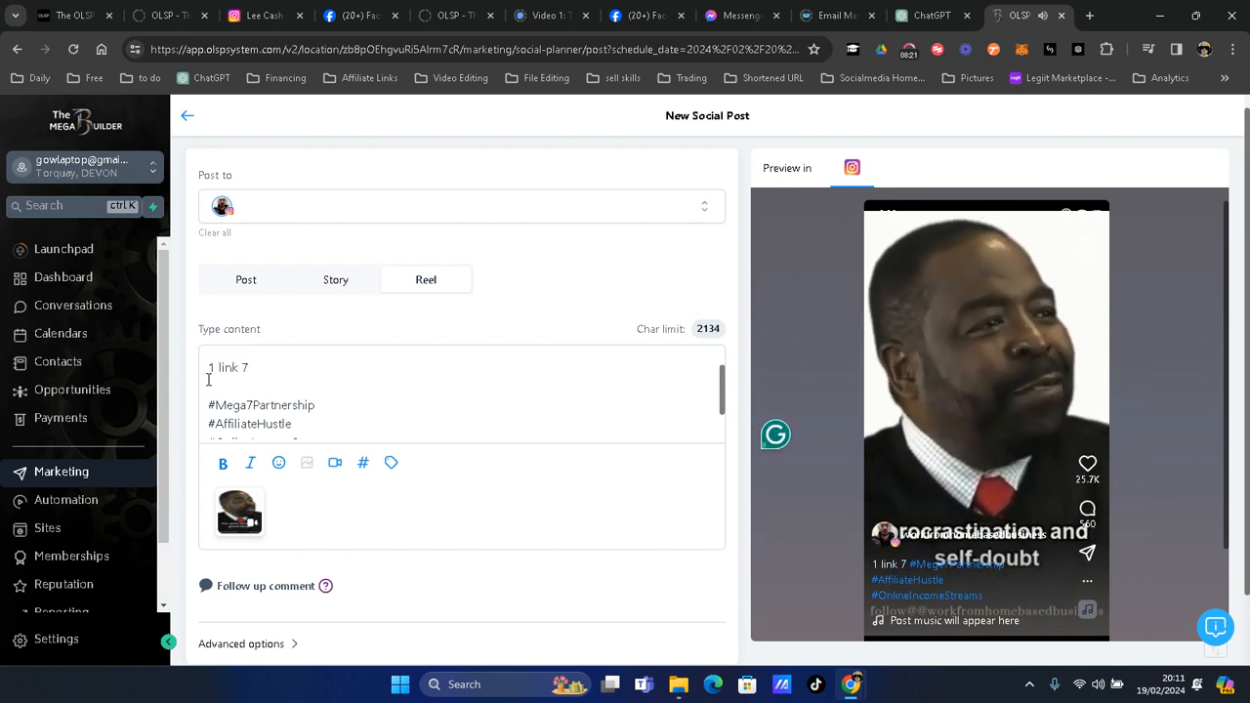
text(l)
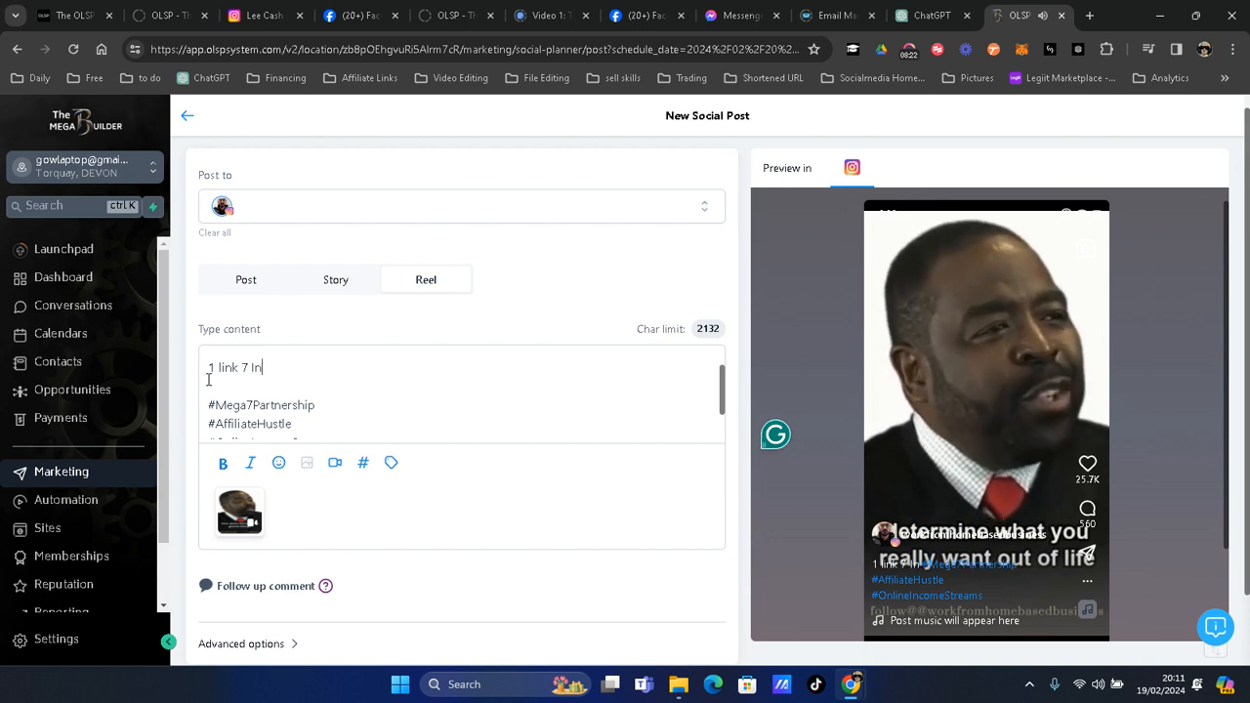
text(ncome Streams )
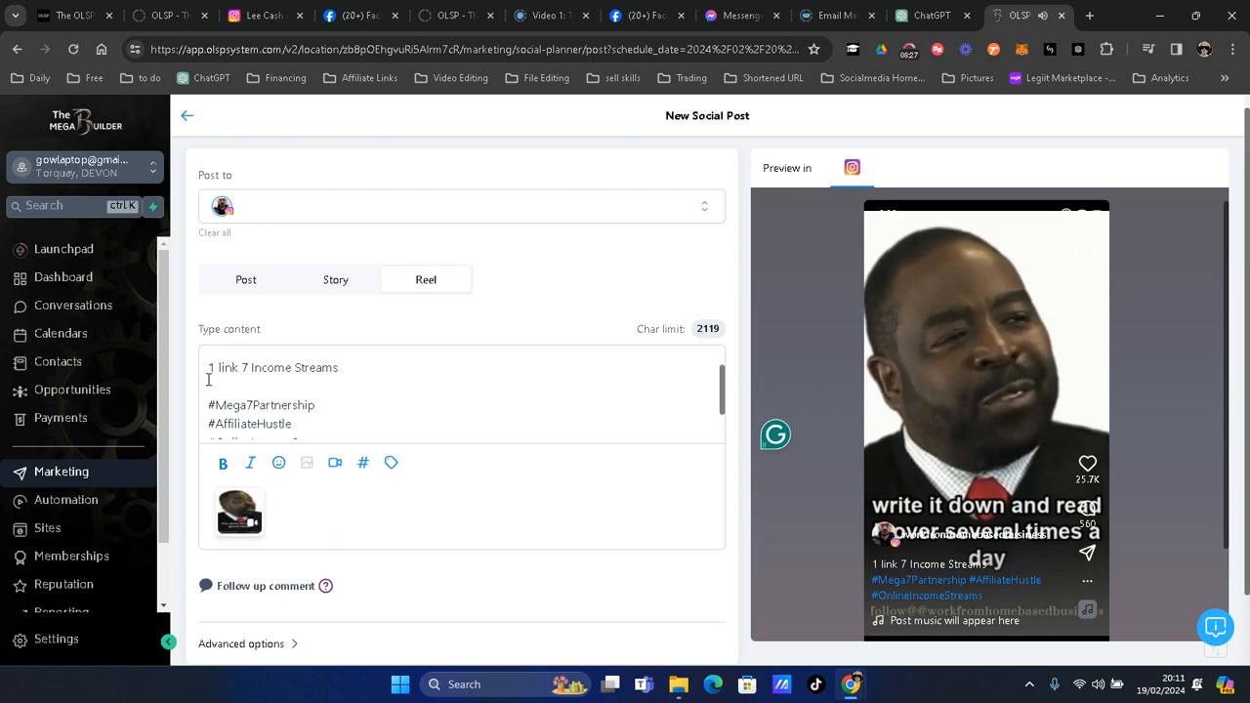
text(Only)
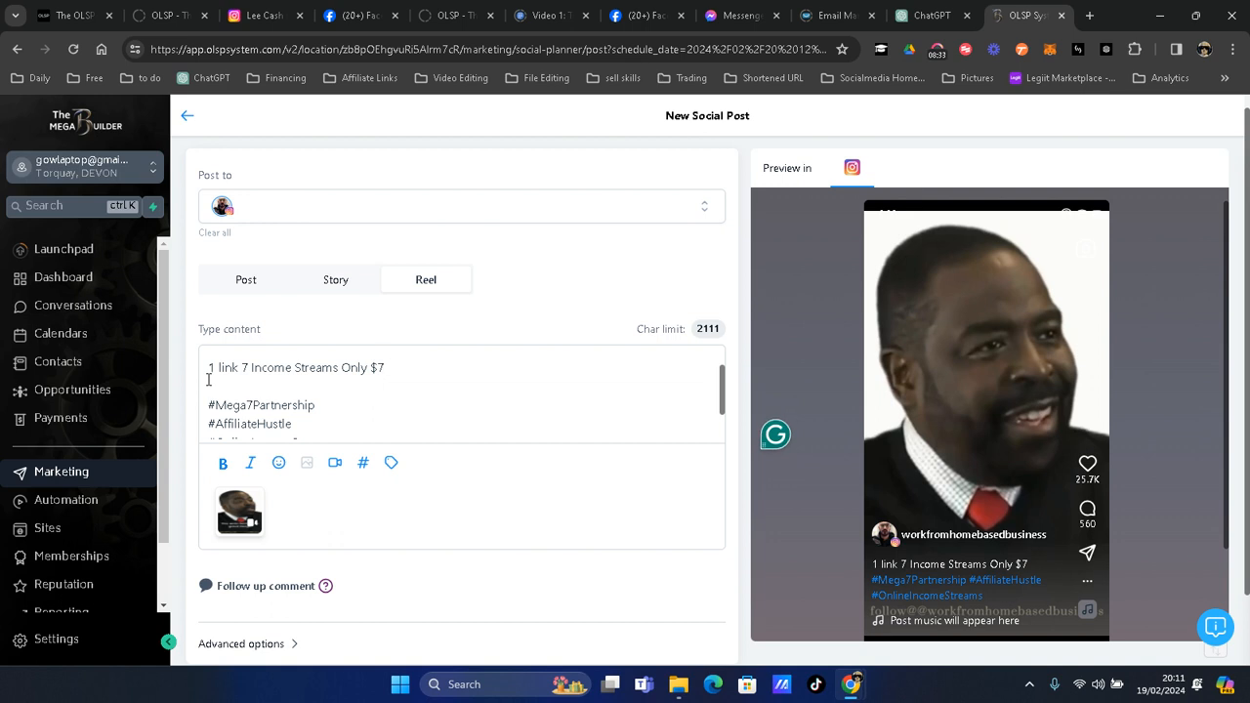
text($7 Learn )
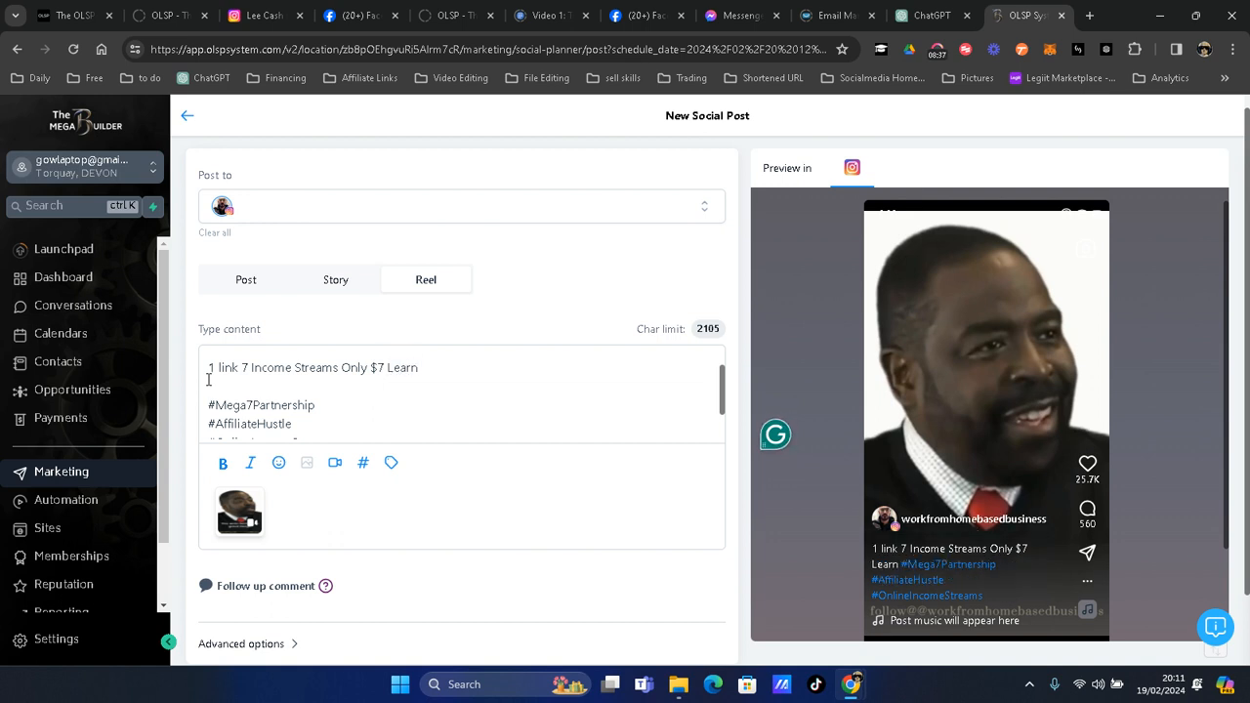
text(Ma)
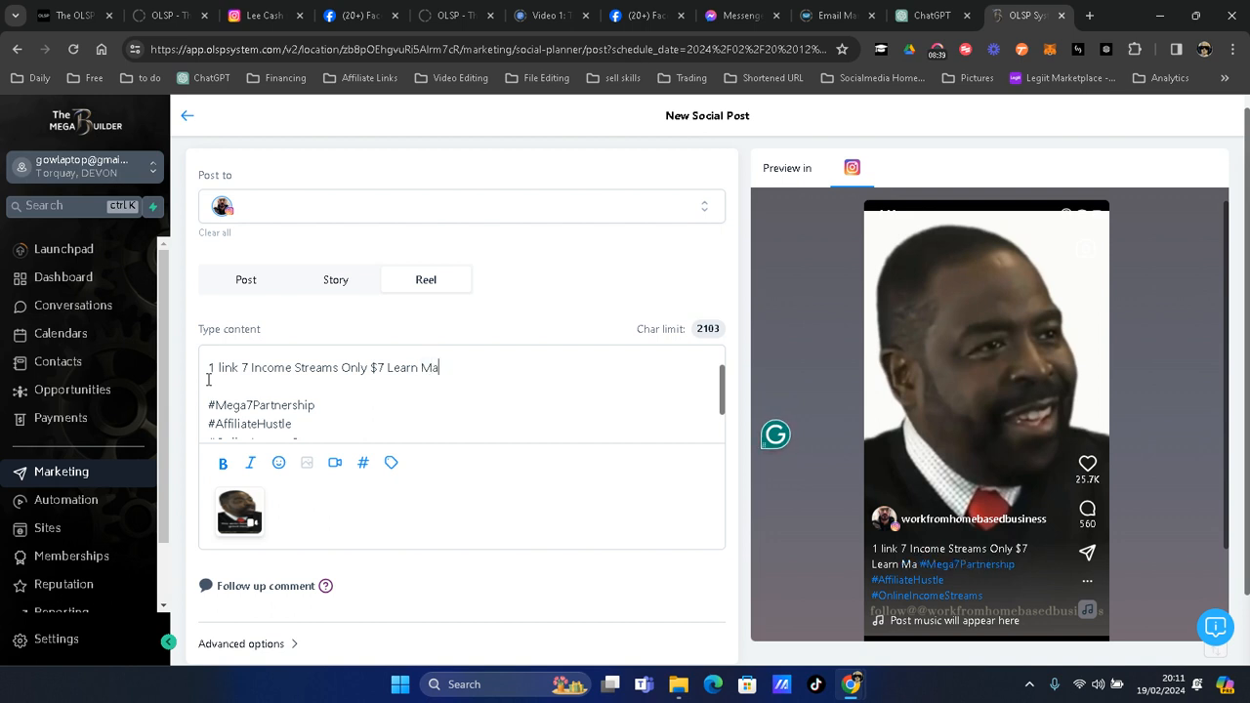
text(rketing for Facebook,)
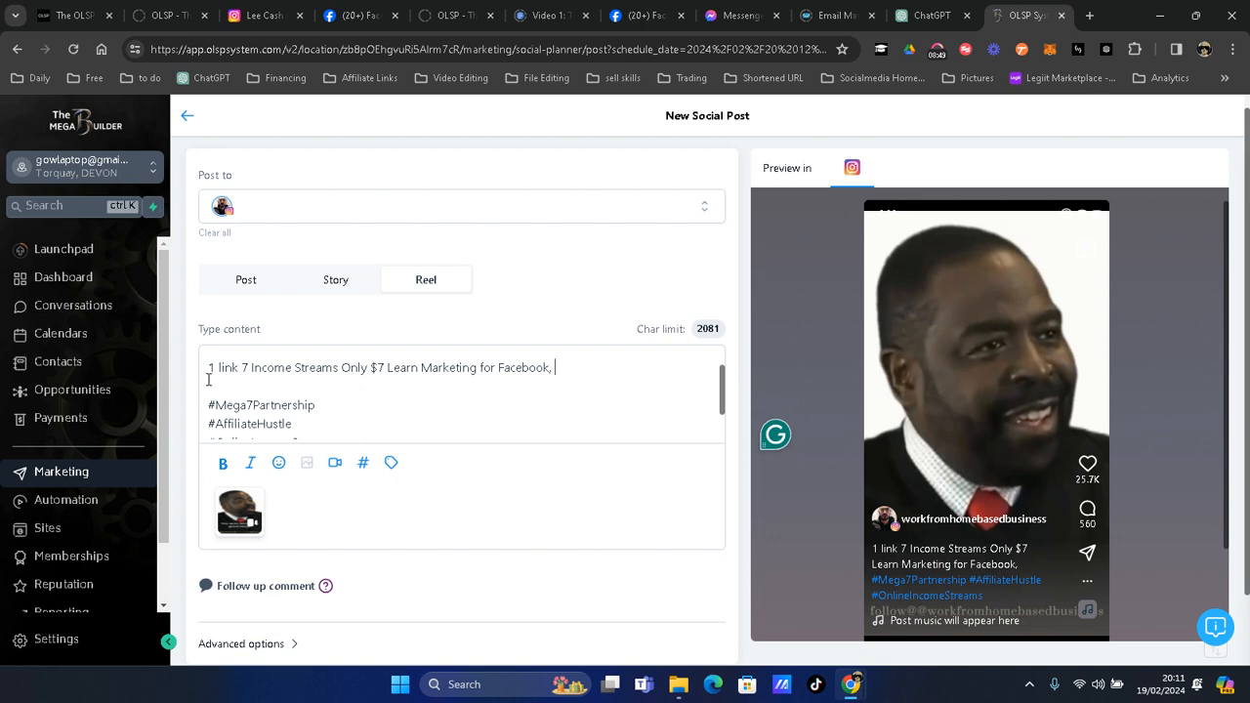
text(Insta)
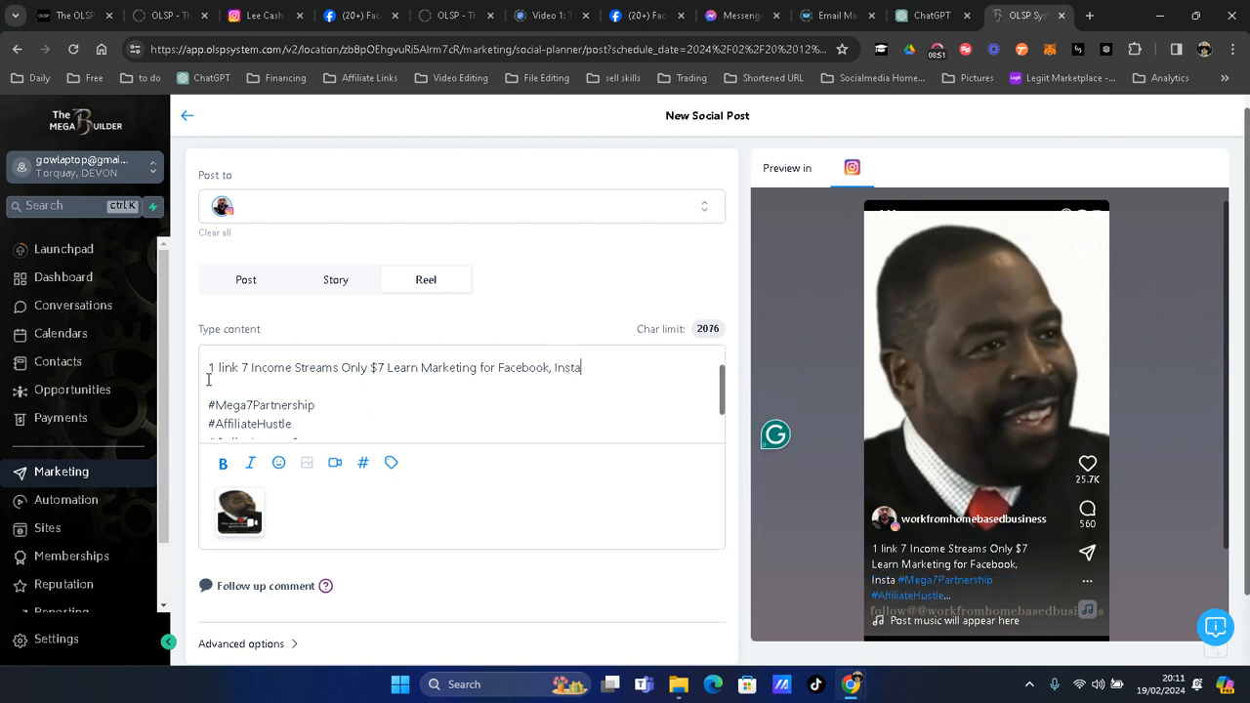
text(gram, )
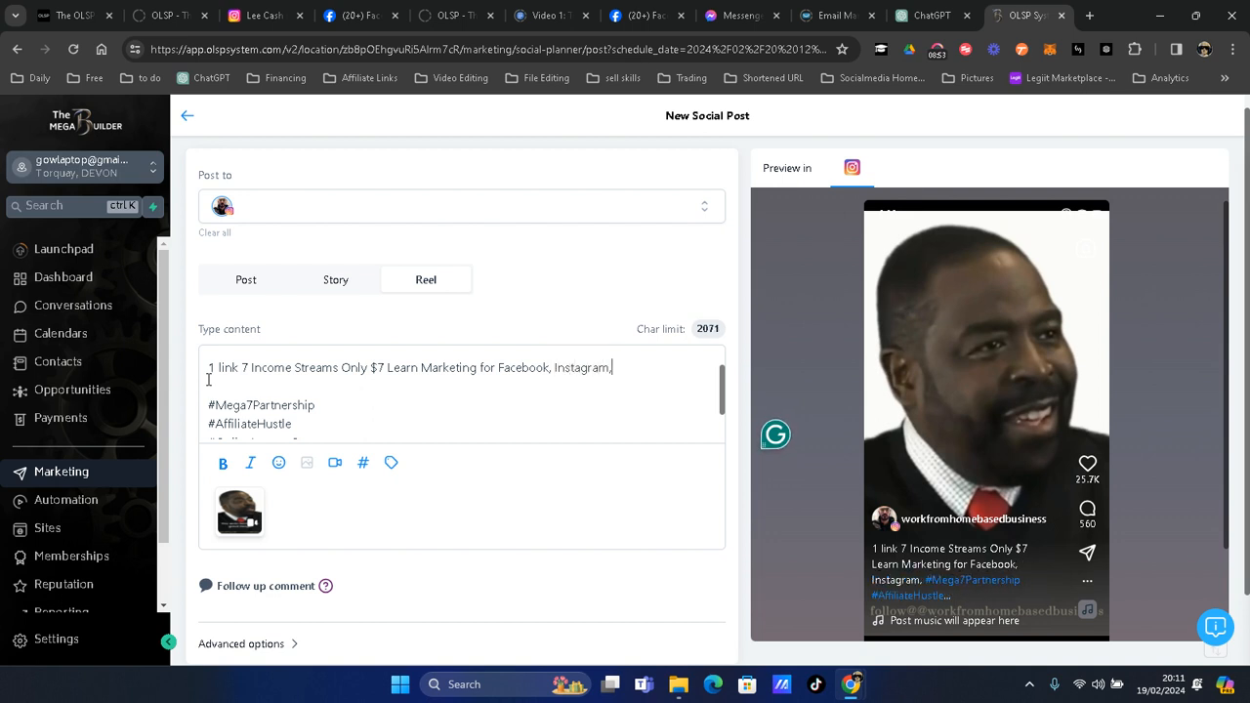
text(Tik)
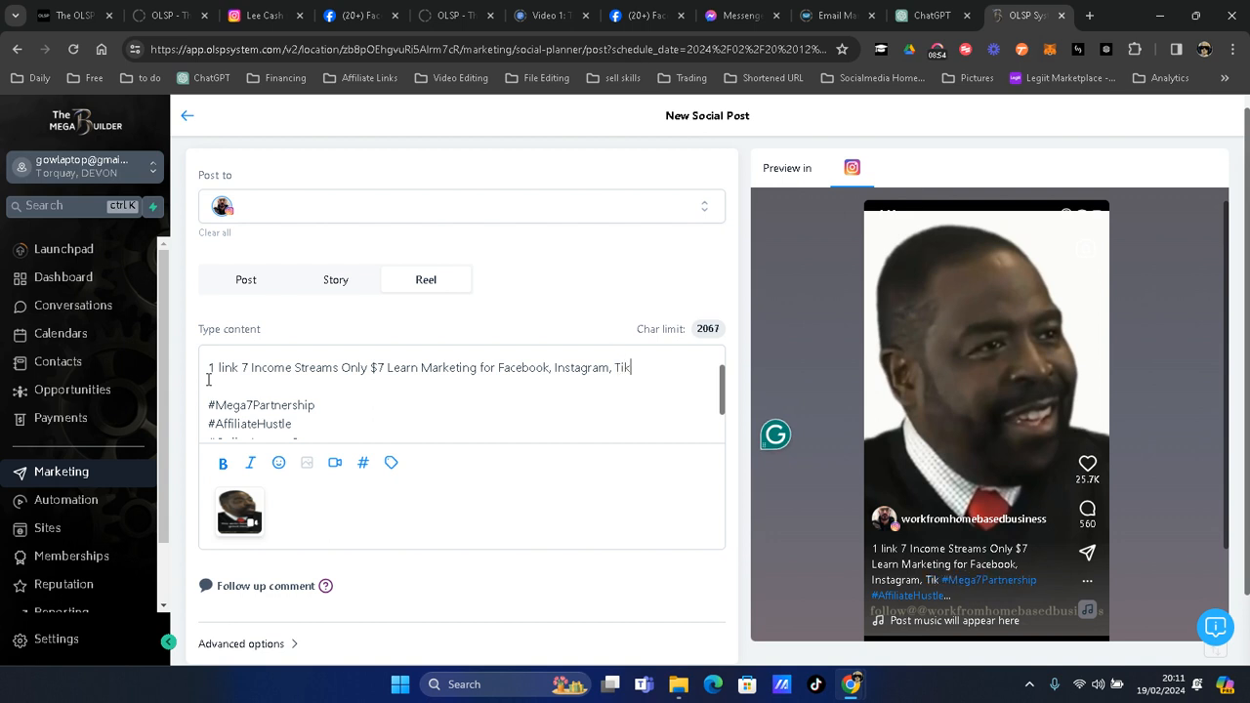
text(Tok & You)
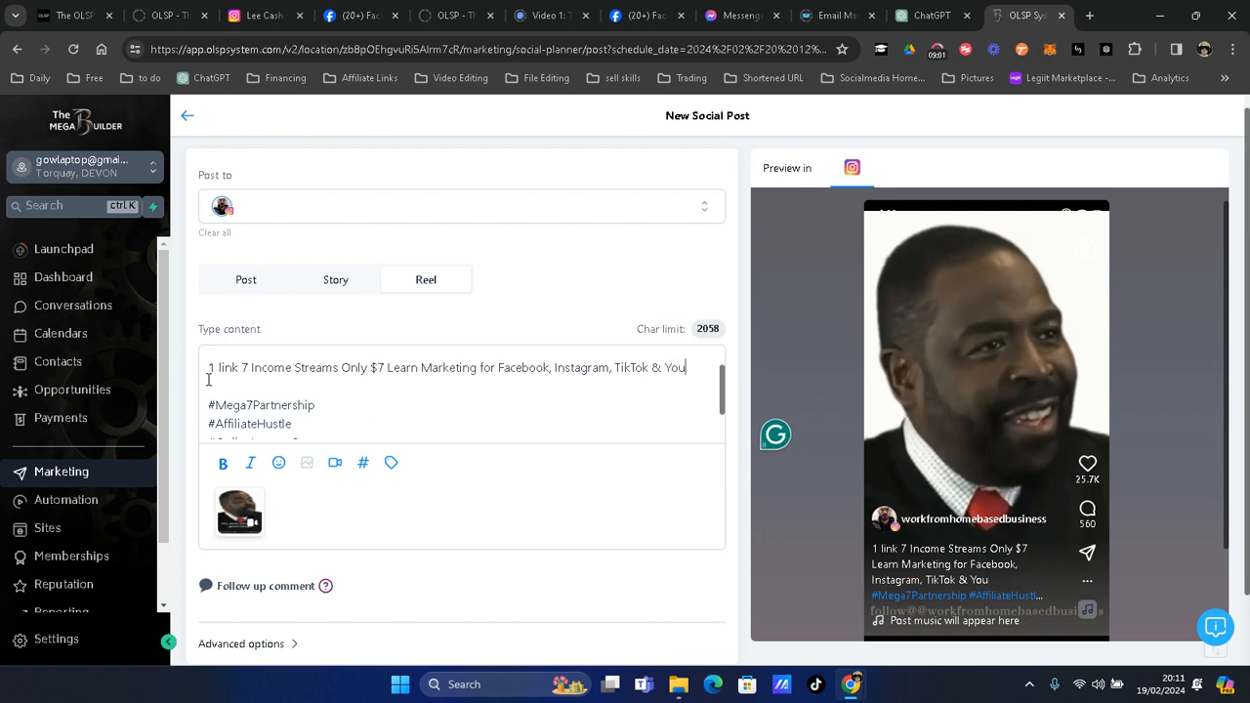
text(Tube)
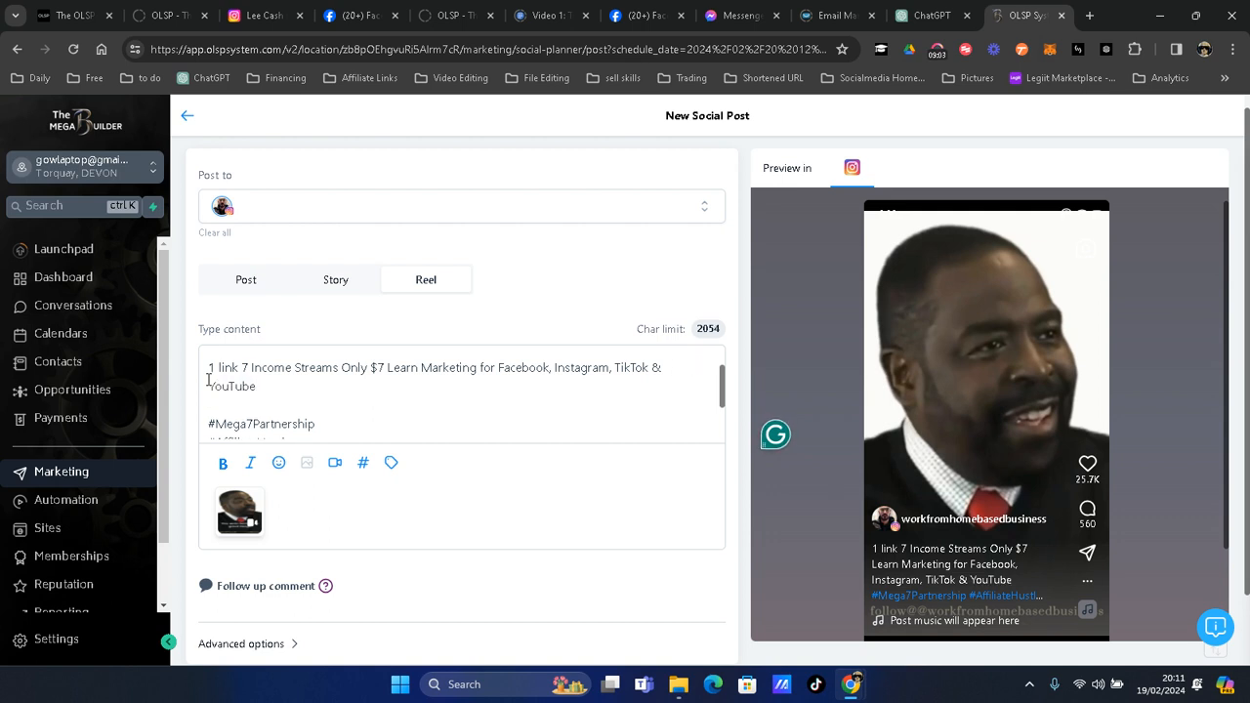
- Schedule the third reel for 20 February 2024 at 08:00 PM
scroll(525, 405, down, 1)
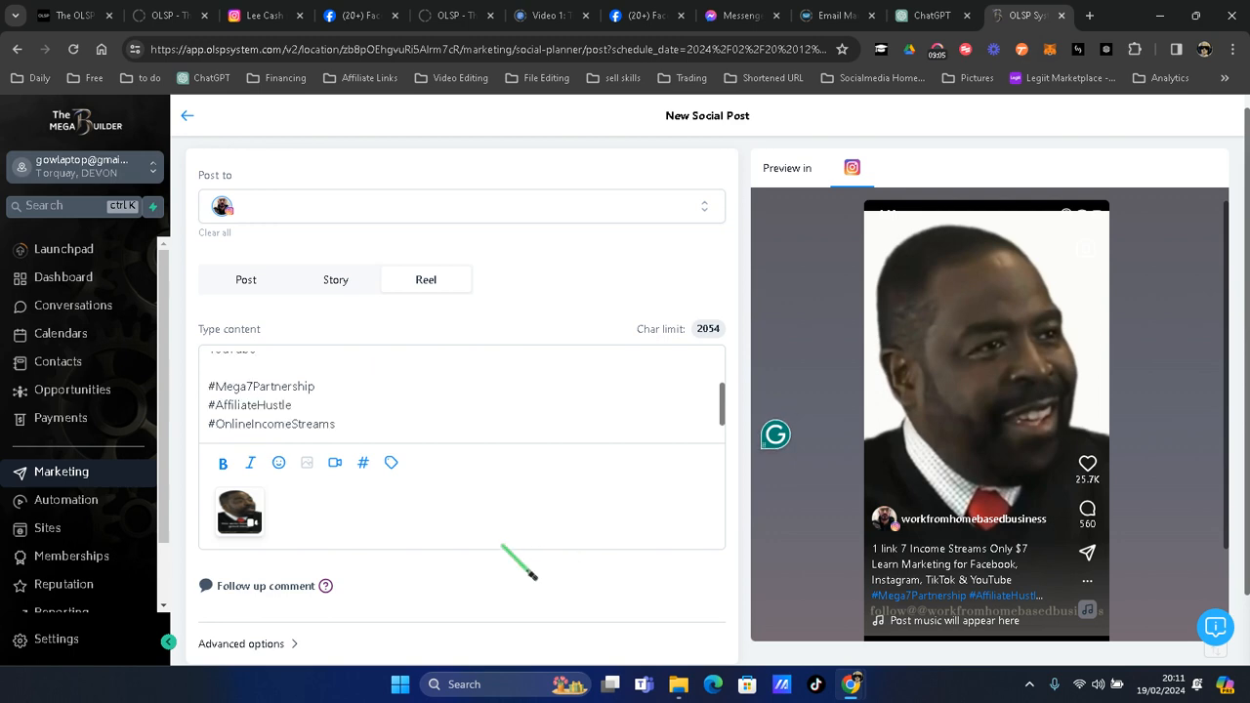
scroll(518, 552, down, 1)
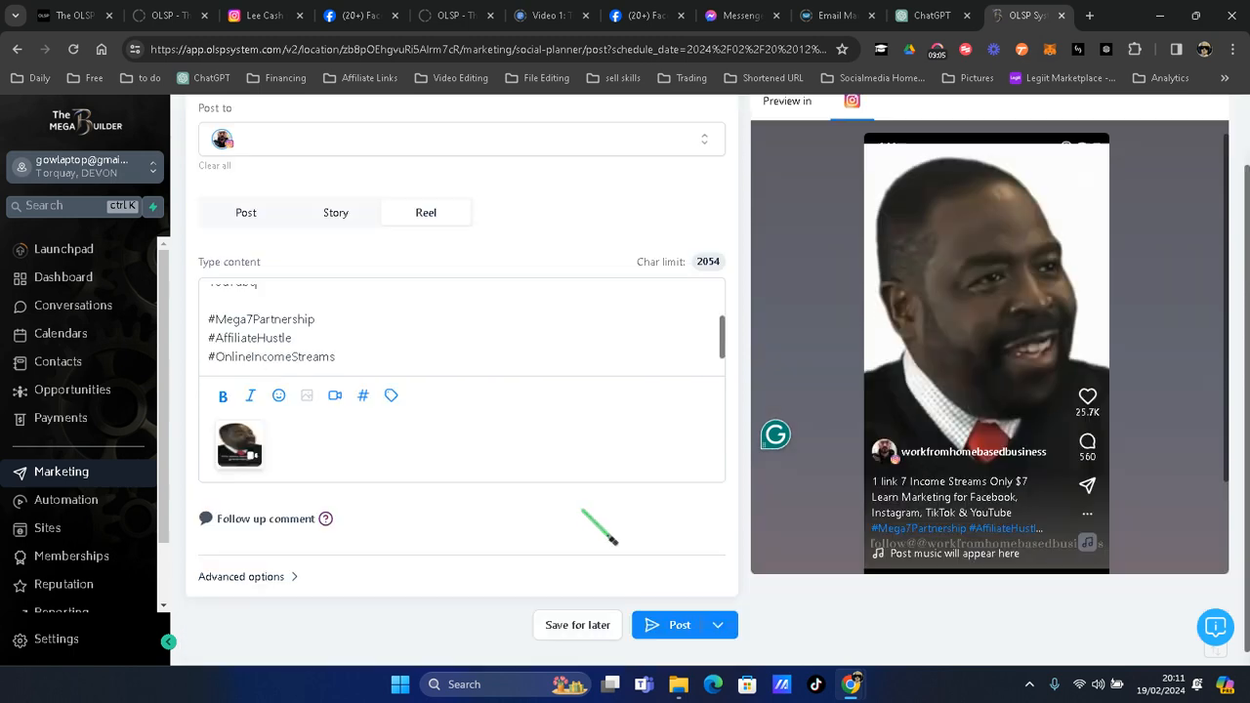
click(718, 626)
click(799, 476)
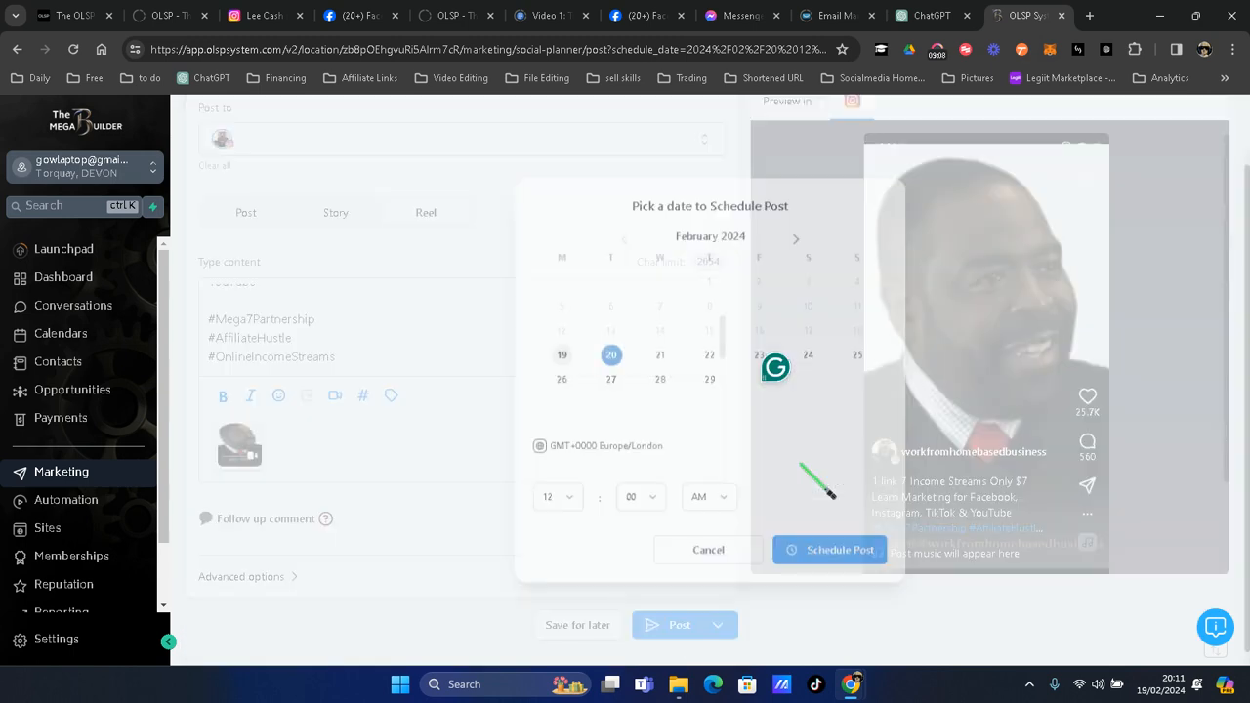
click(566, 499)
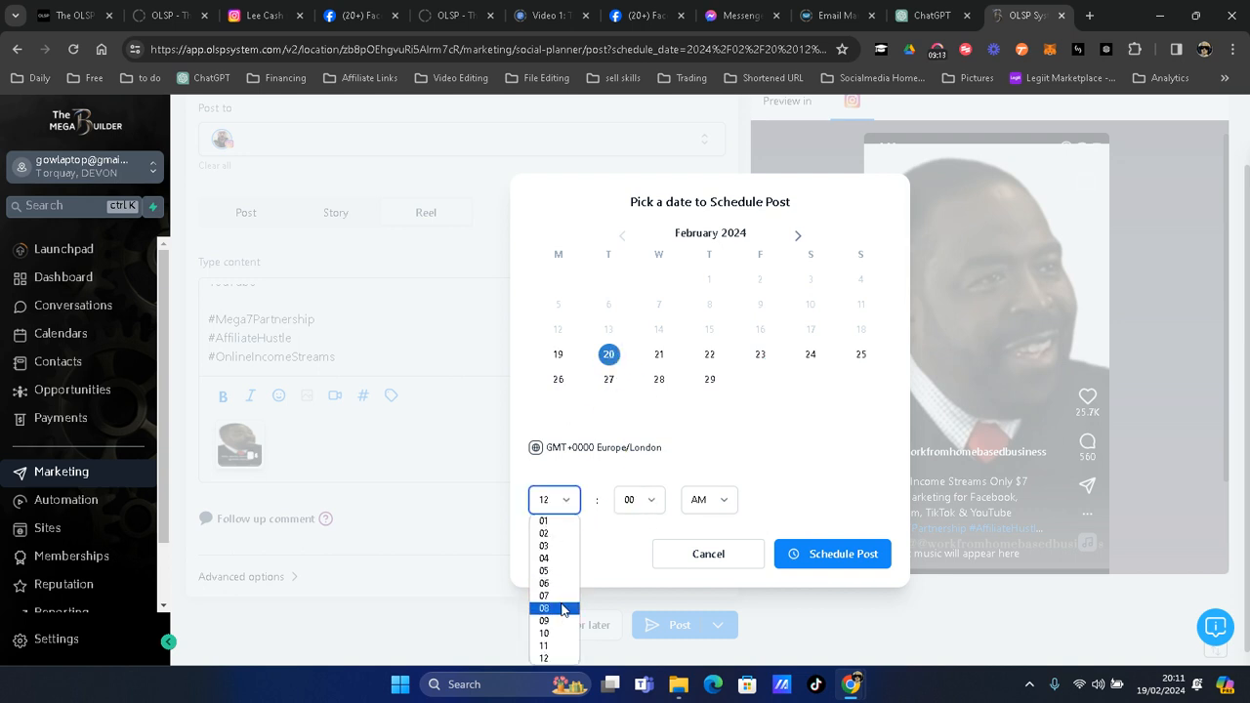
click(564, 605)
click(725, 501)
click(721, 533)
click(840, 555)
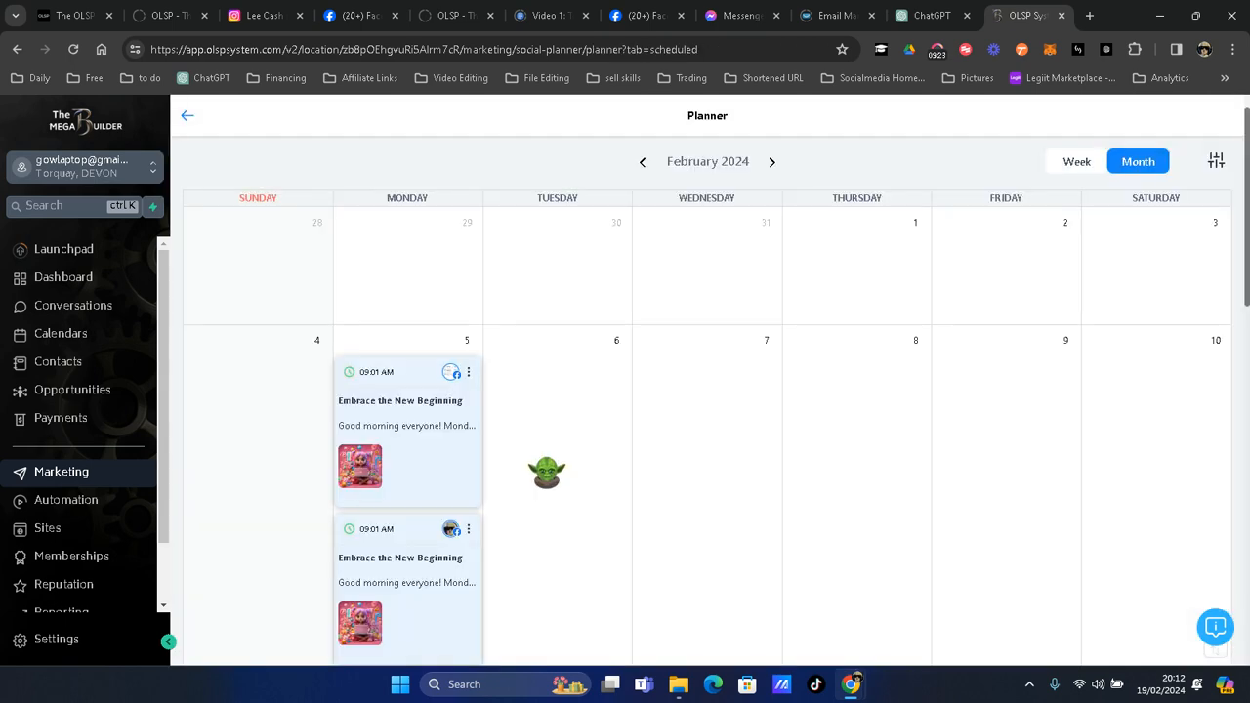
- Expand the full list of posts for 20 February 2024 in the planner calendar and review the scheduled reels
scroll(549, 469, down, 3)
scroll(552, 484, down, 10)
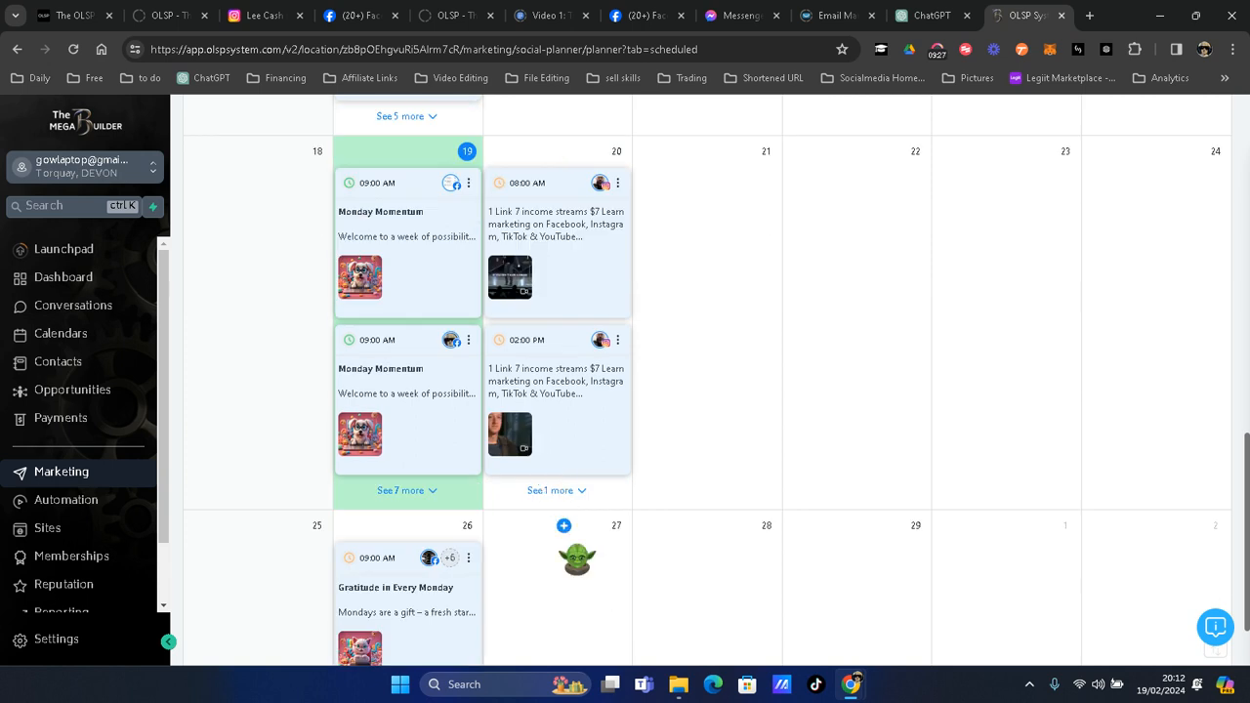
click(558, 491)
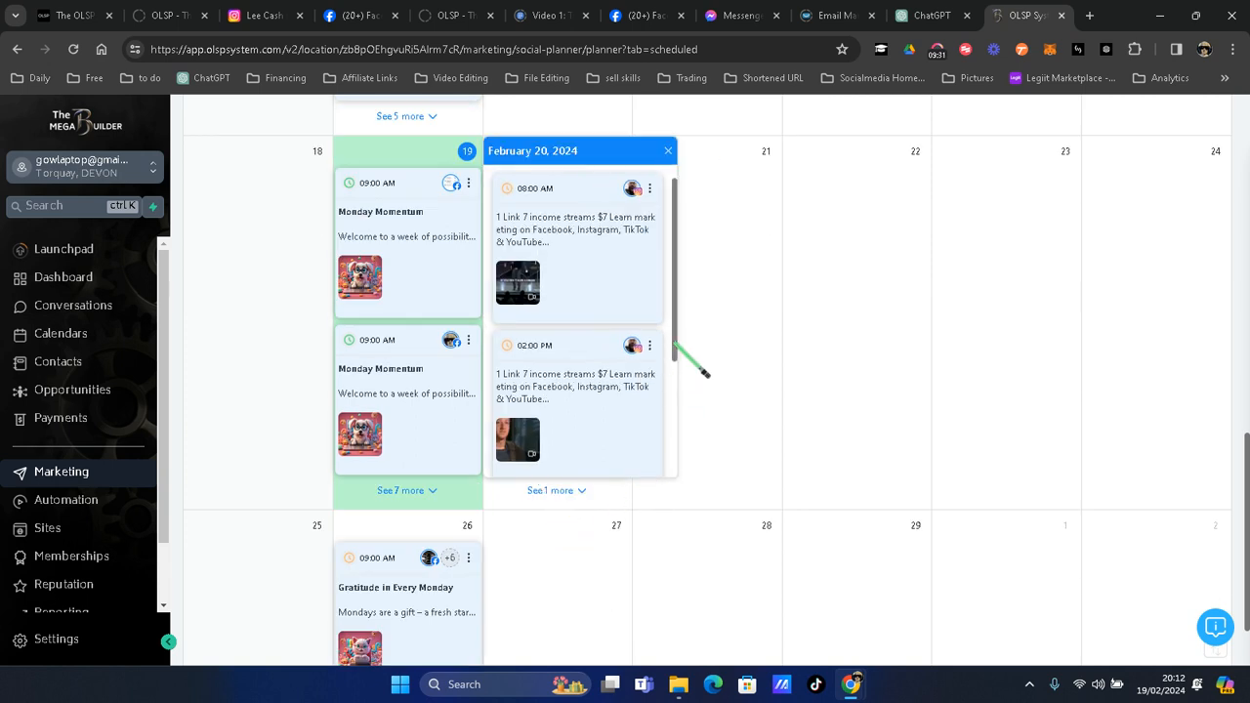
scroll(674, 347, down, 3)
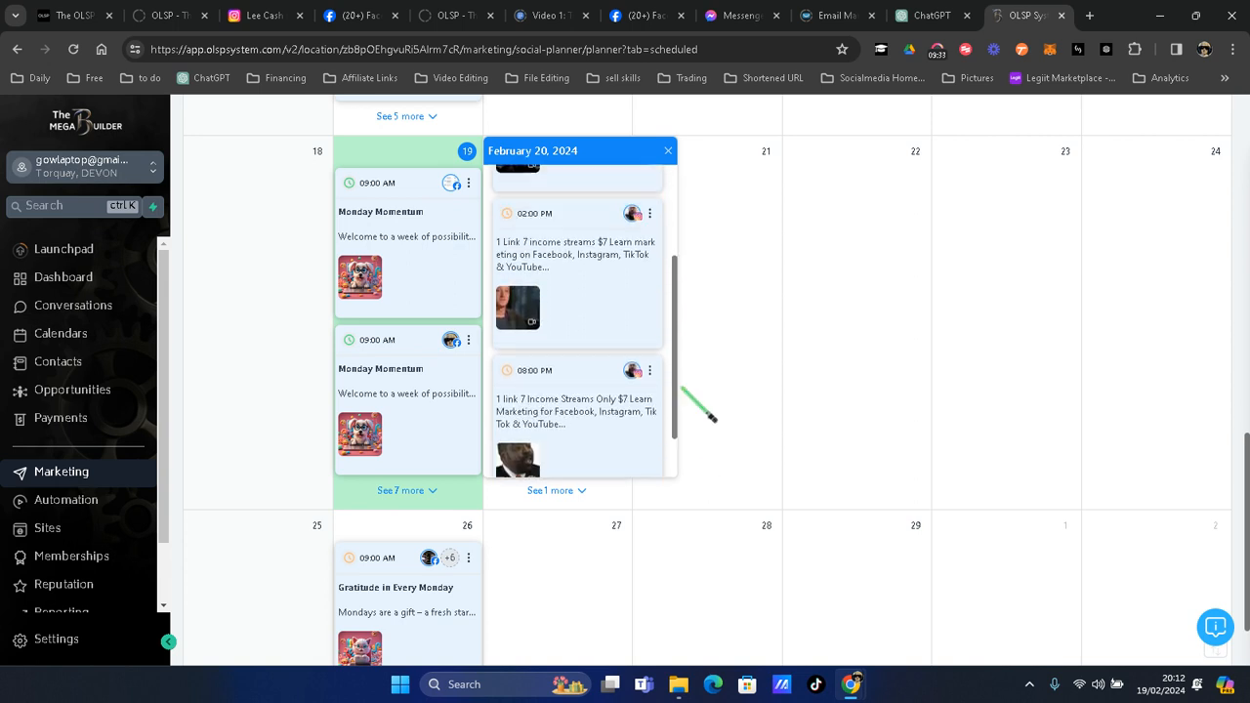
scroll(684, 391, up, 2)
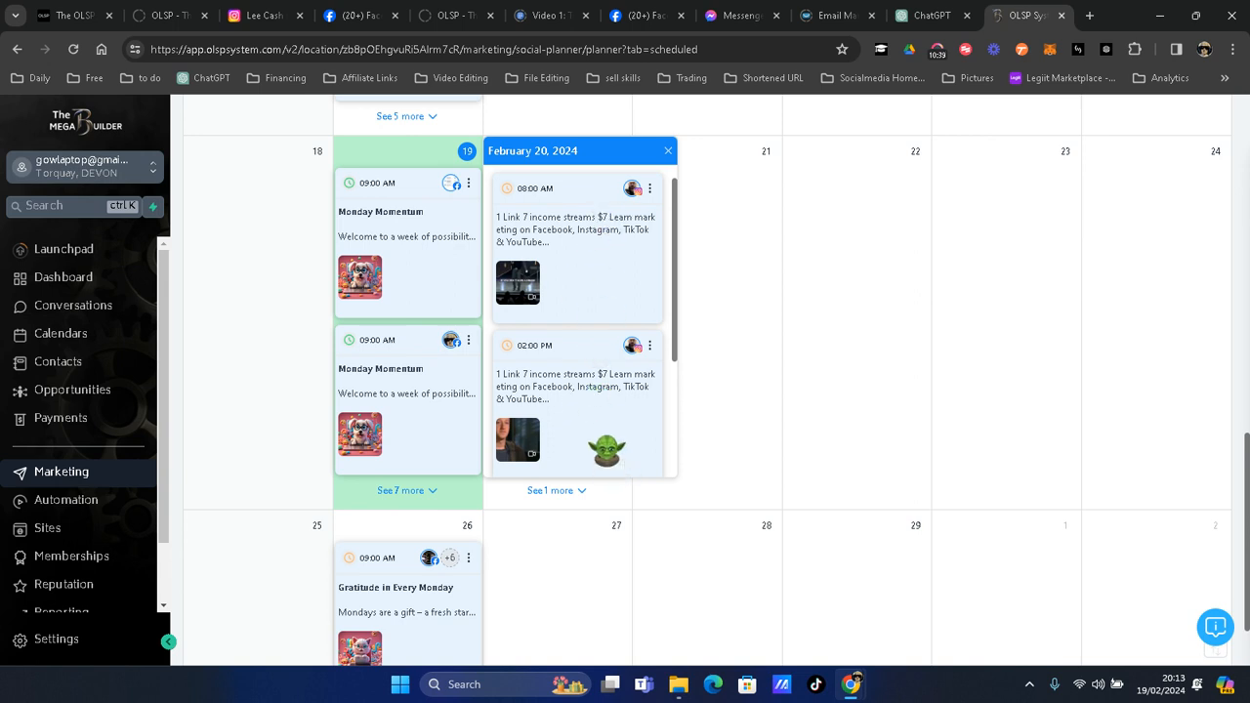
click(936, 53)
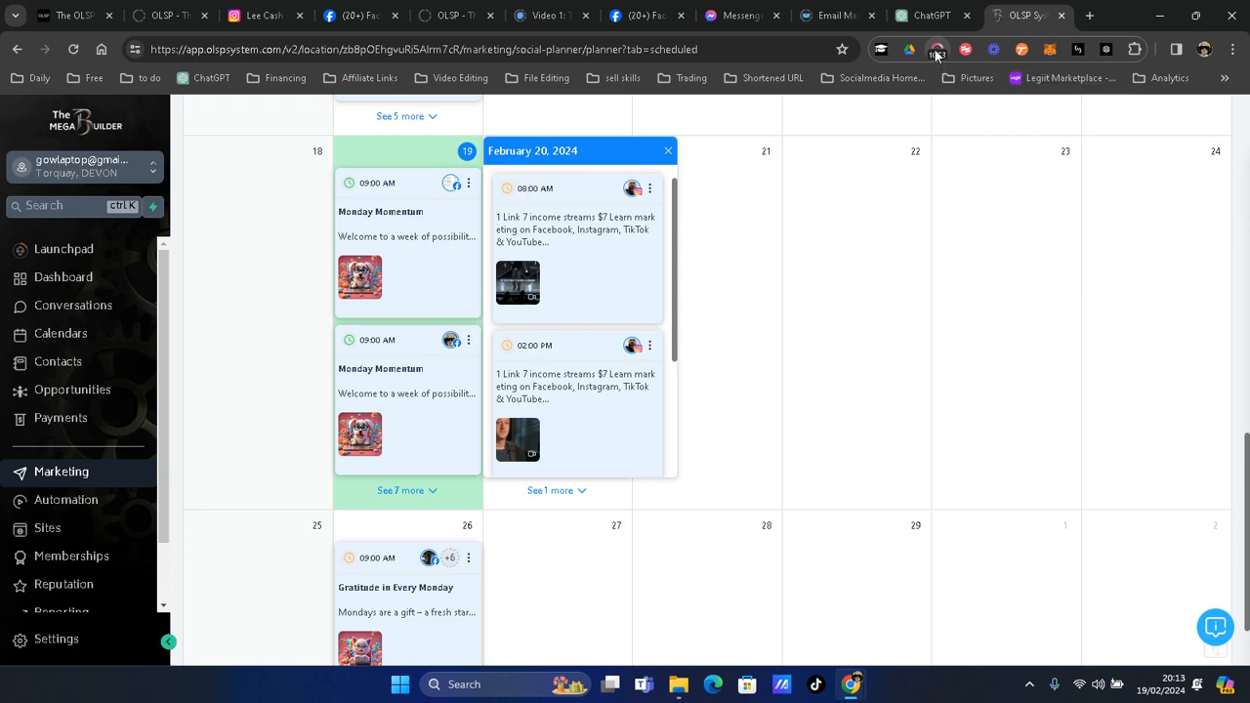